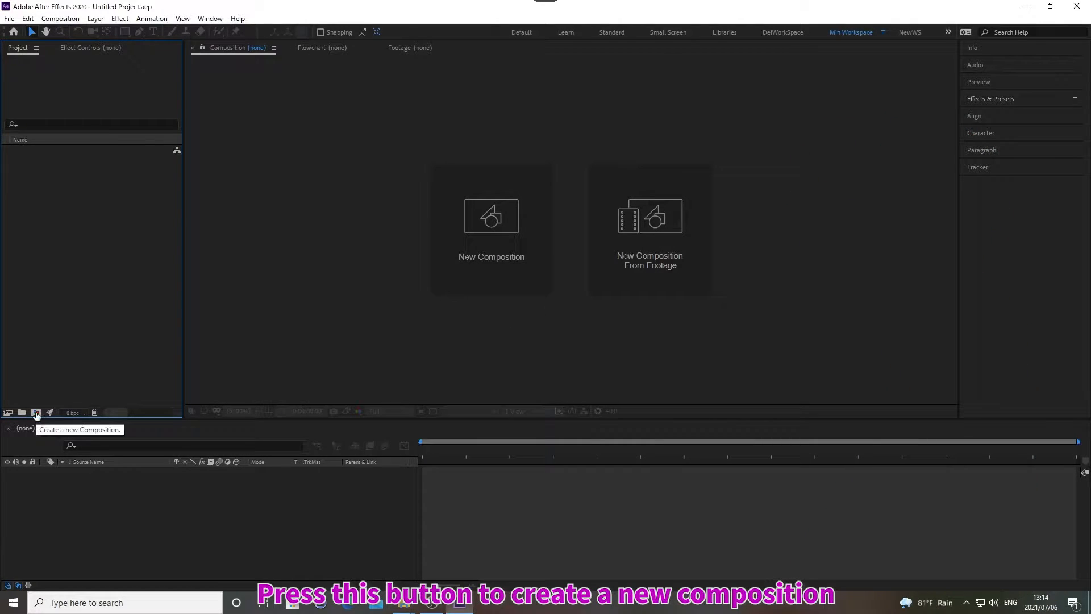
- Create a composition named Carrot Juice with a duration of 0;00;08;00 and a black background
left_click(35, 414)
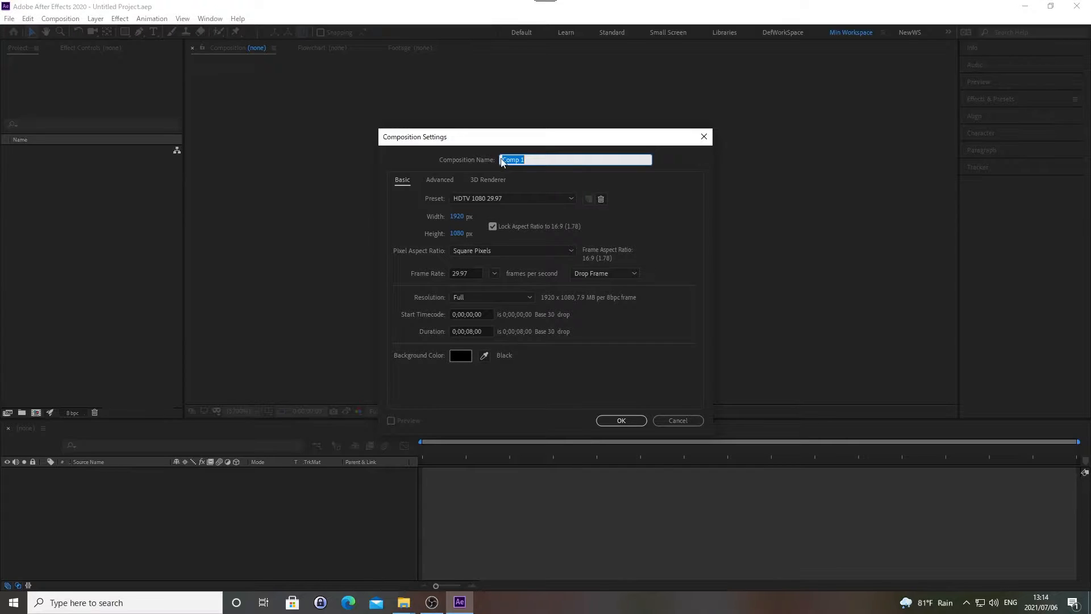
type("Carrot Juice")
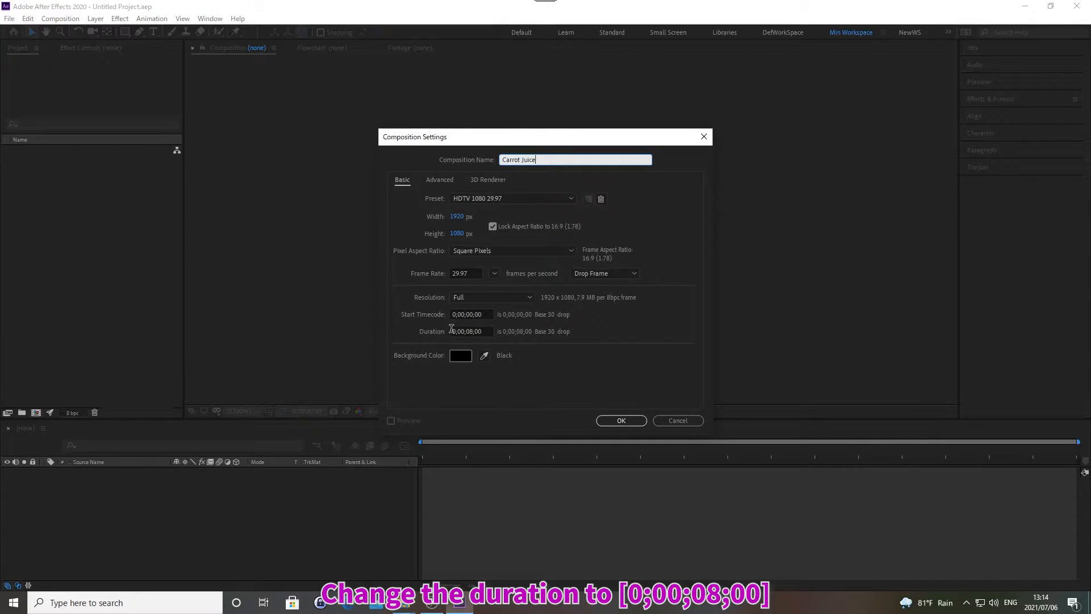
left_click(451, 330)
type("0;00;08;00")
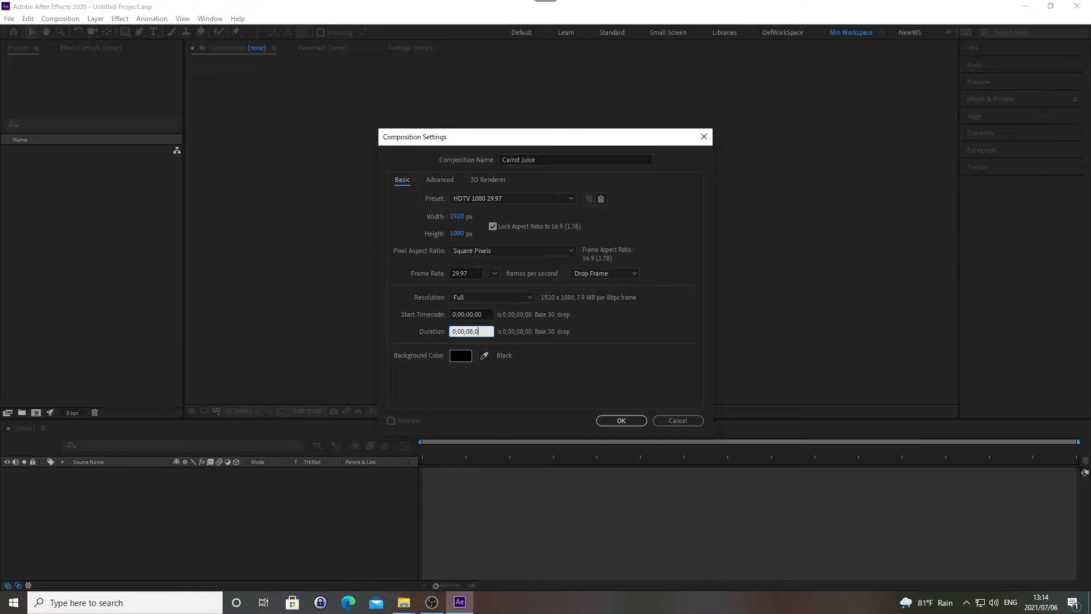
left_click(459, 356)
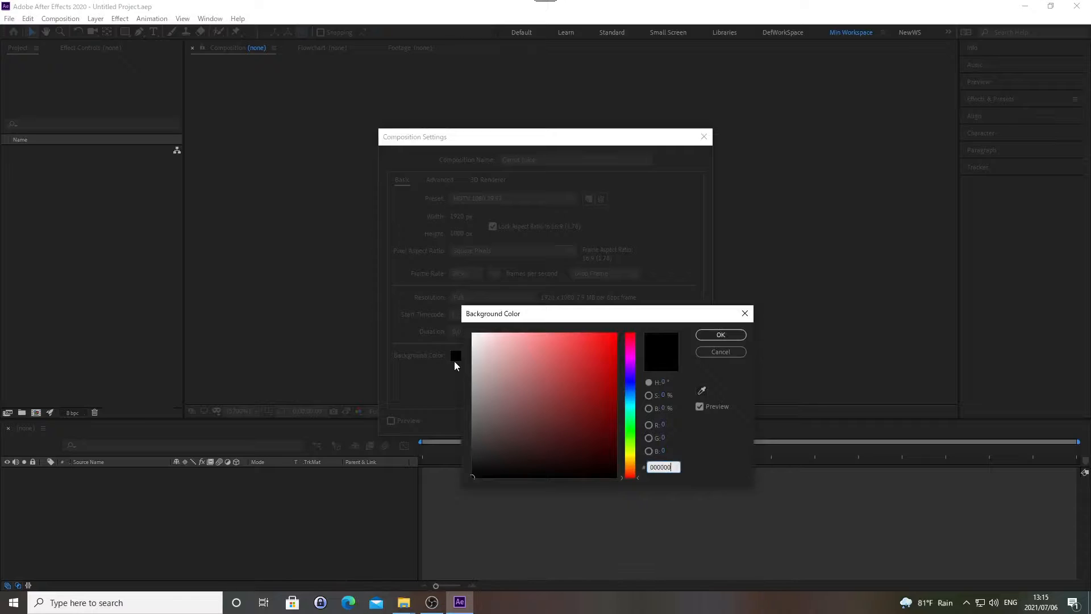
left_click(720, 335)
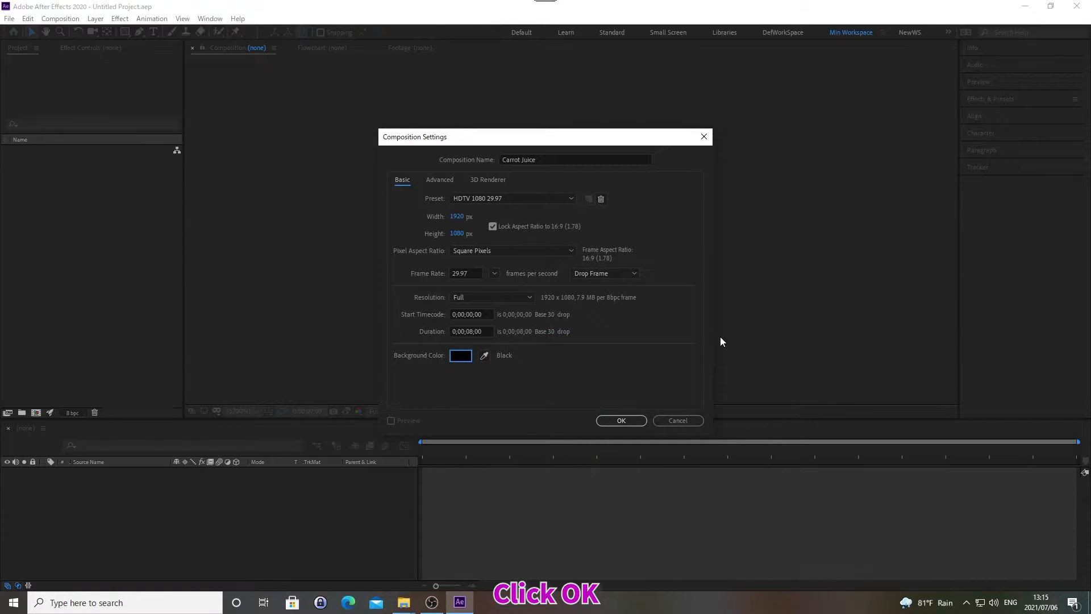
left_click(622, 421)
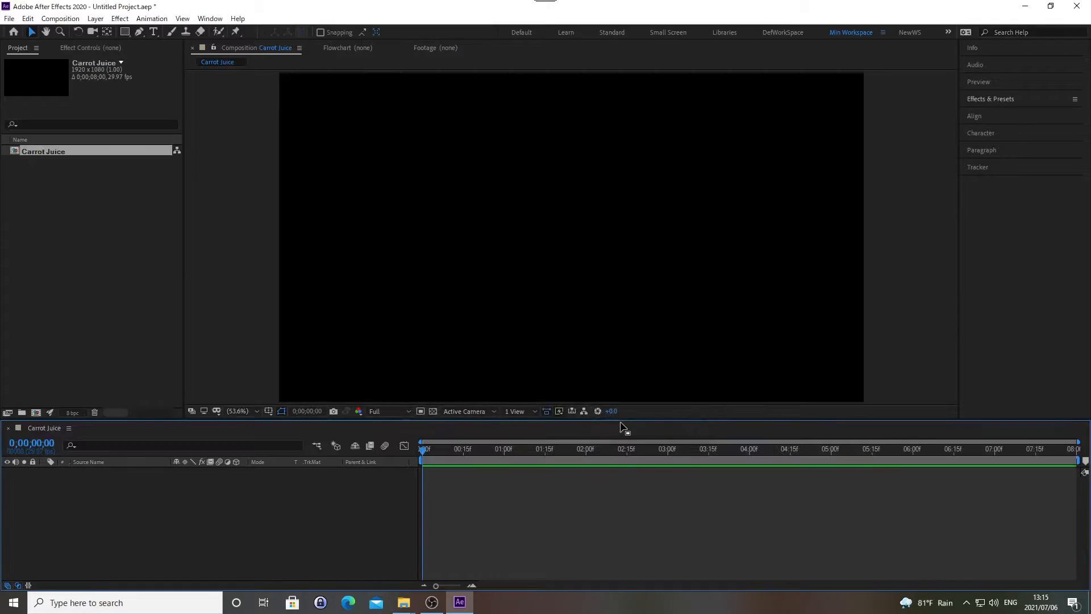
- Import bottle.png and carrot.png from the 02_work folder as footage and add both to the Carrot Juice timeline
key("ctrl+i")
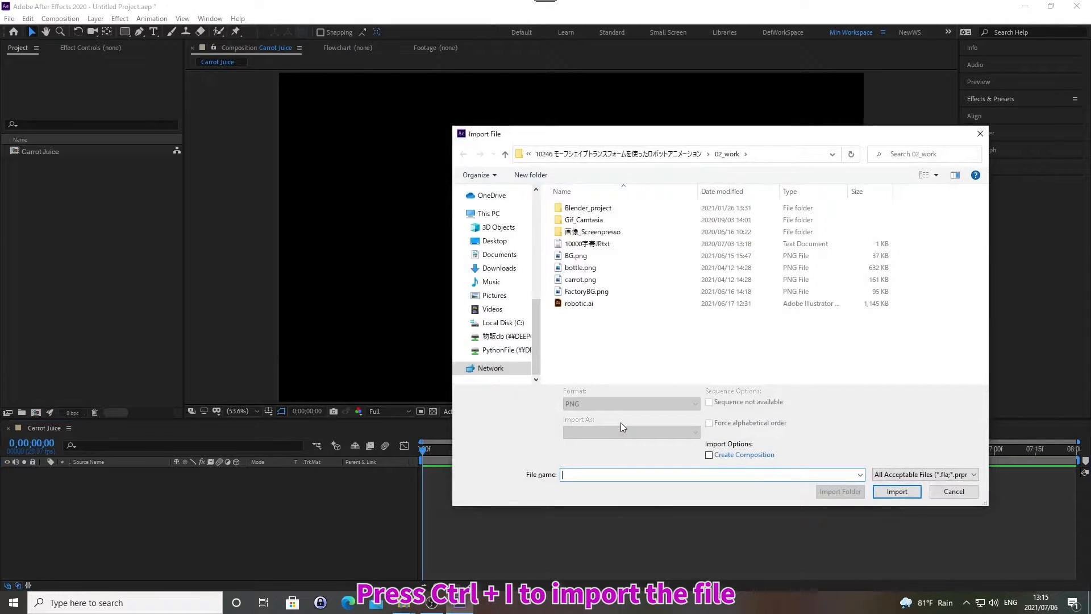
key("alt+d")
key("ctrl+v")
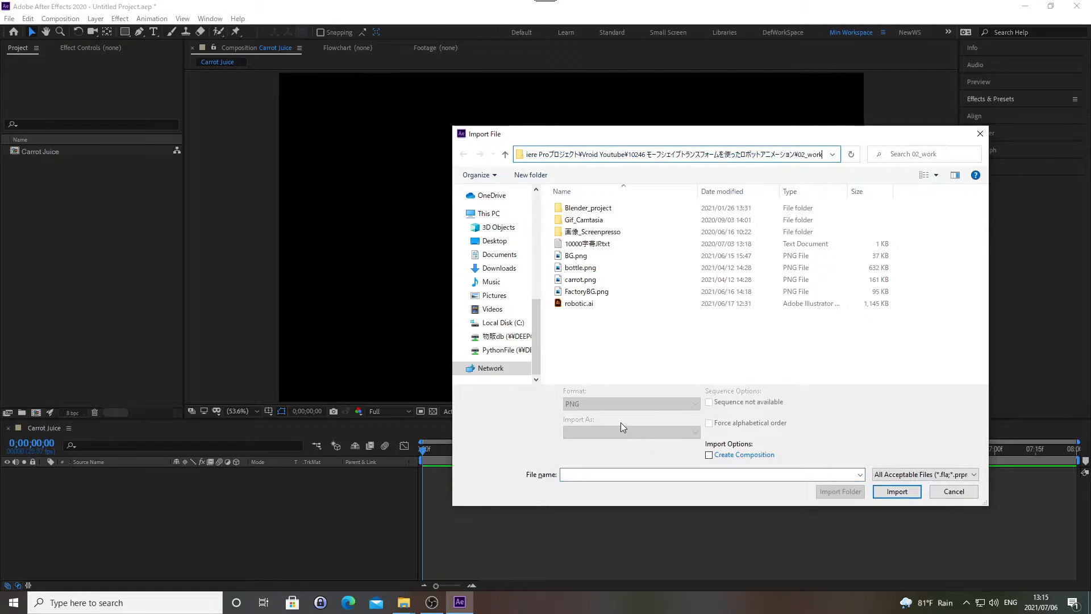
key("Return")
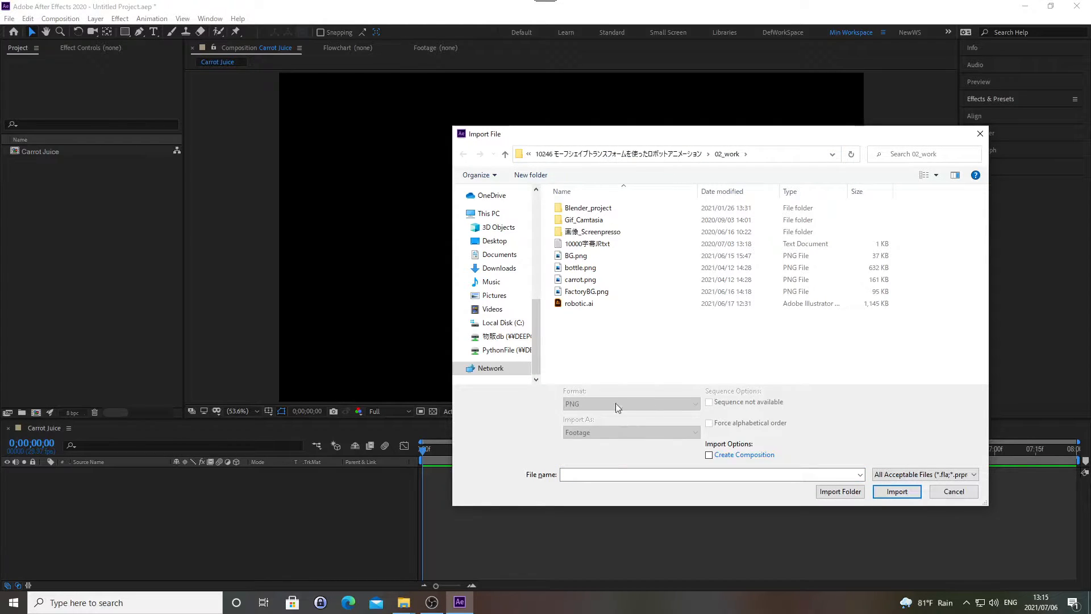
left_click(580, 270)
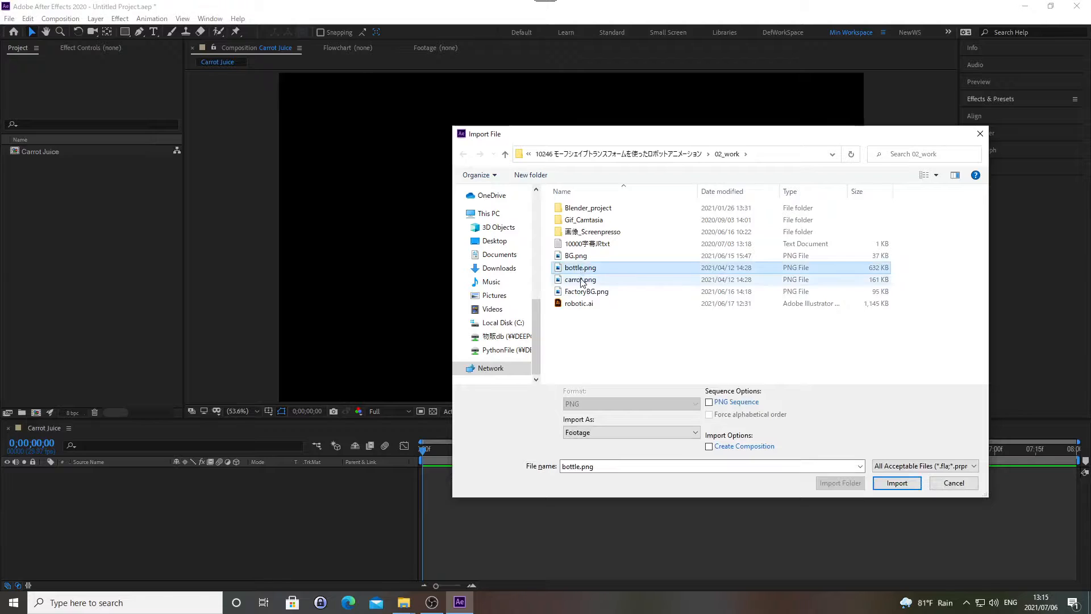
left_click(581, 281, "ctrl")
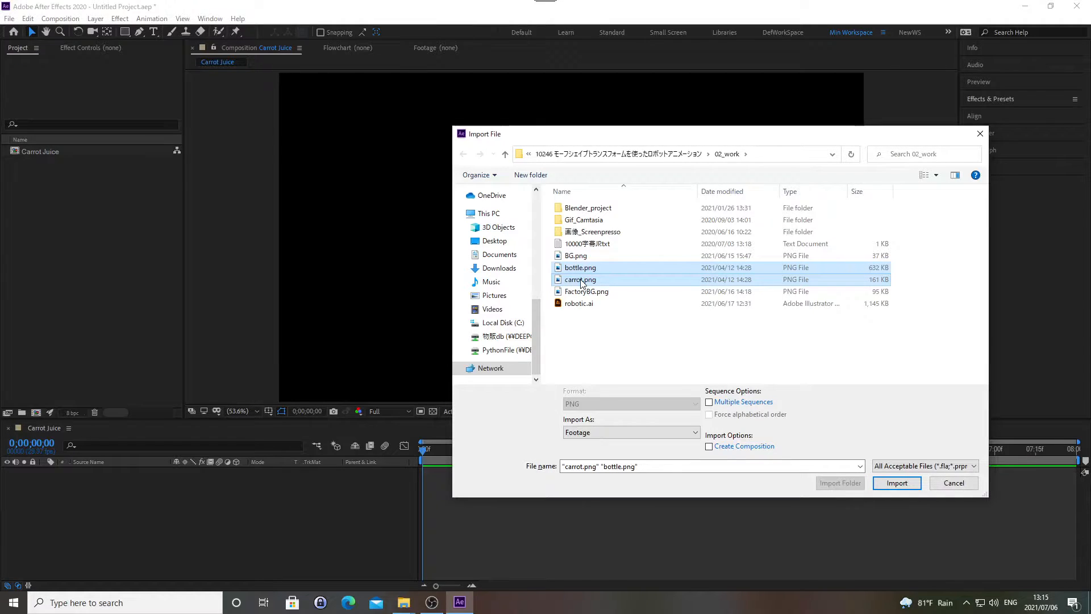
key("Return")
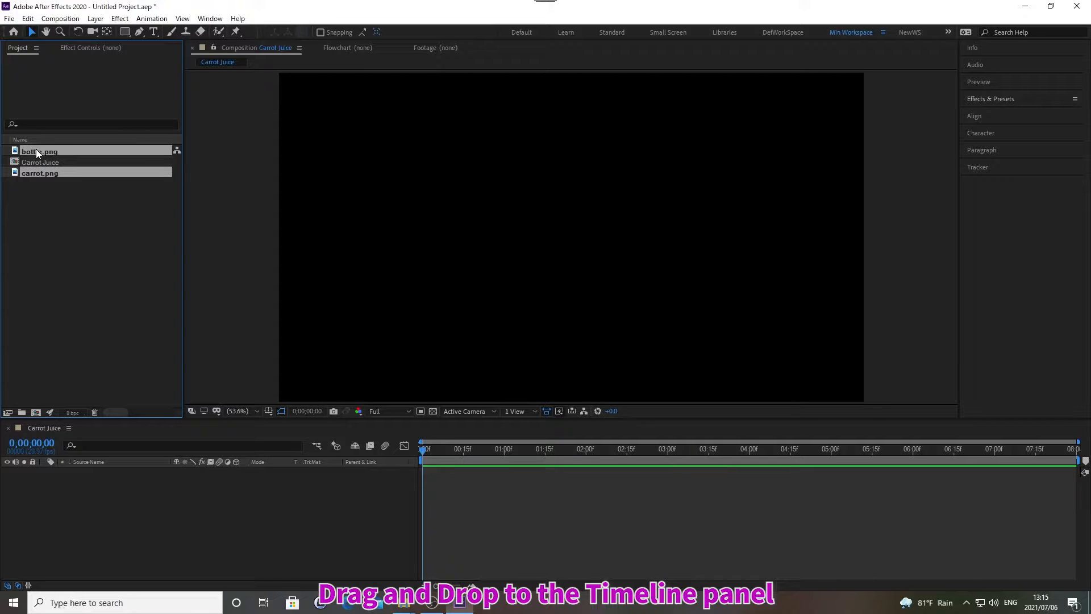
left_click_drag(36, 148, 149, 567)
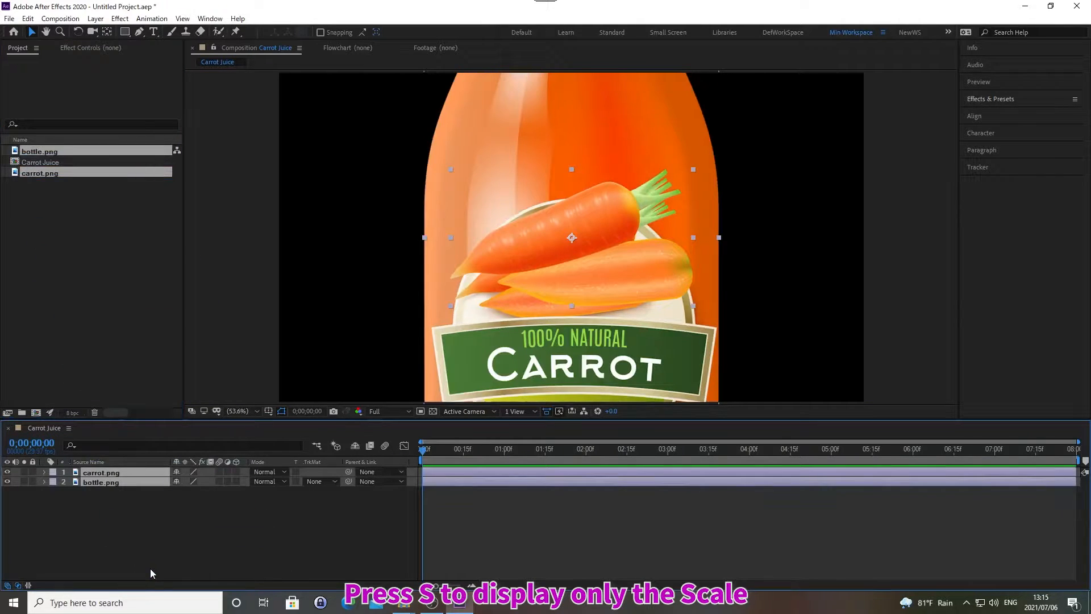
- Set the Scale of the carrot.png layer to 50% and of the bottle.png layer to 31%
key("s")
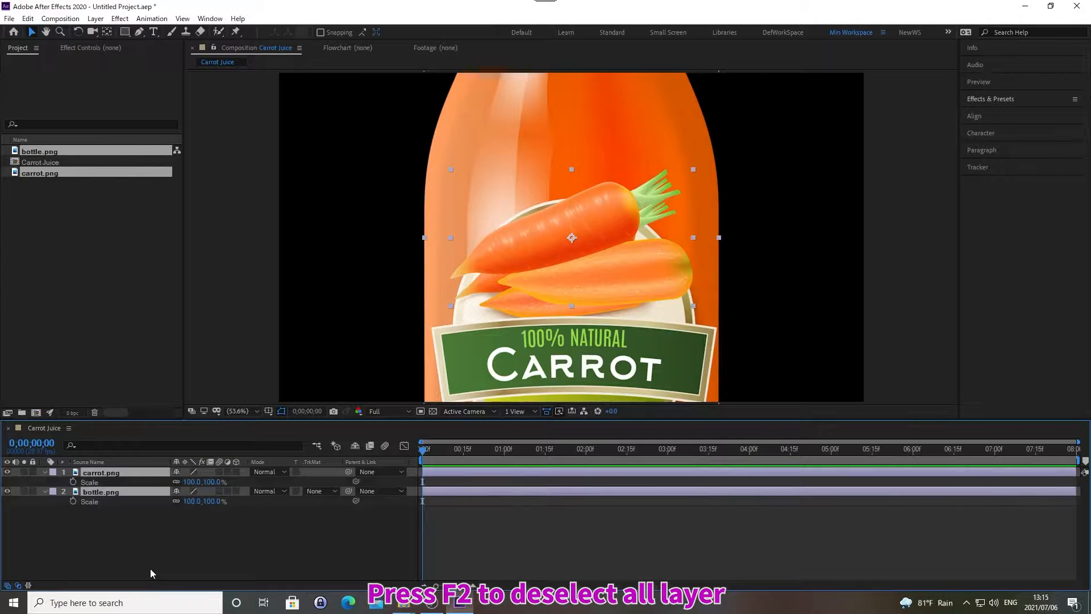
key("F2")
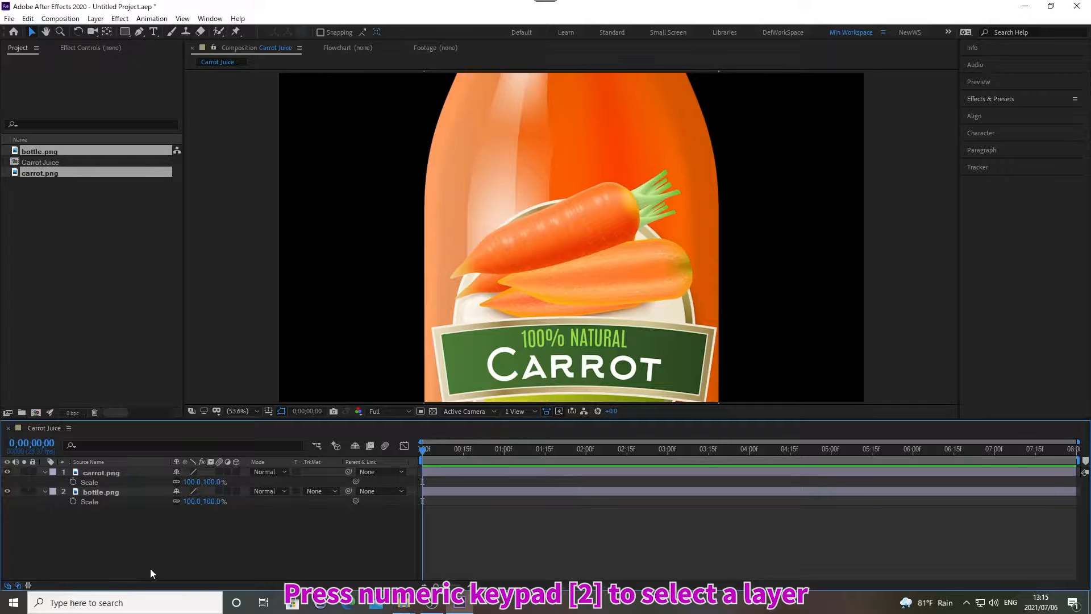
key("KP_2")
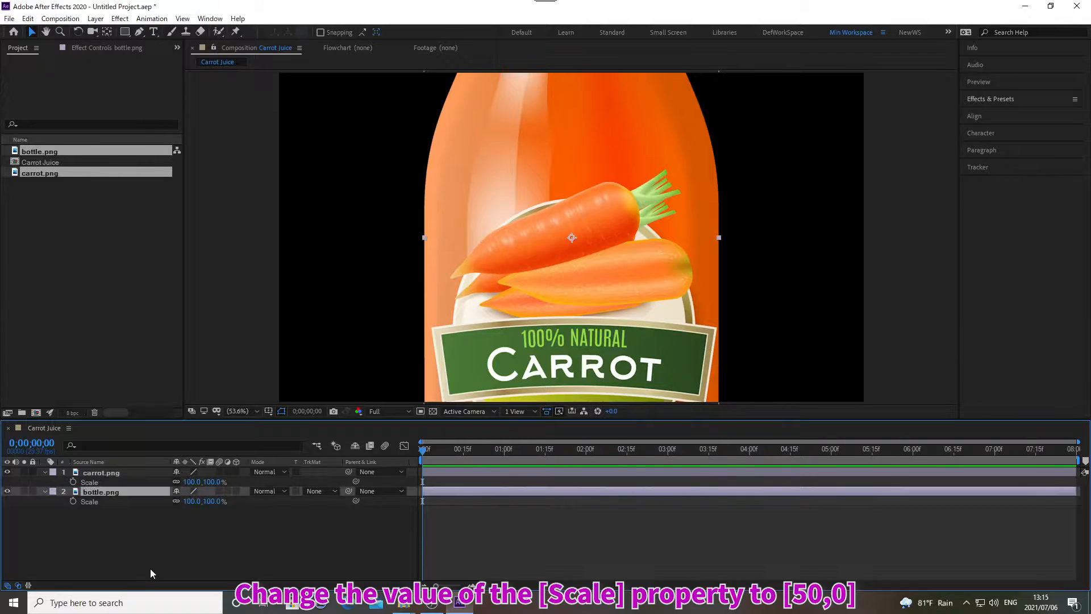
left_click(184, 481)
type("50")
key("Return")
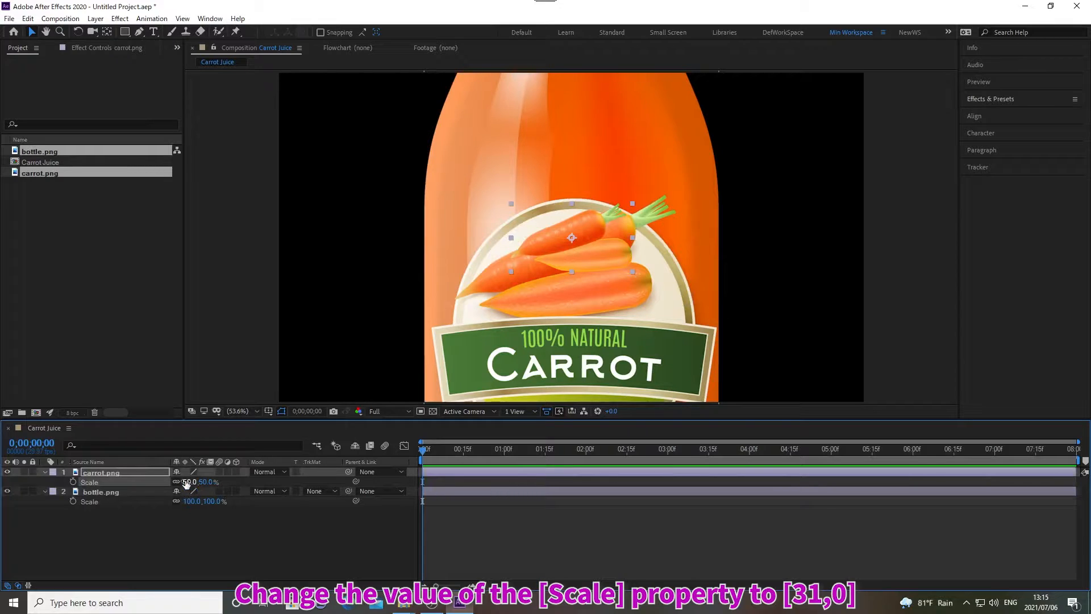
left_click(190, 502)
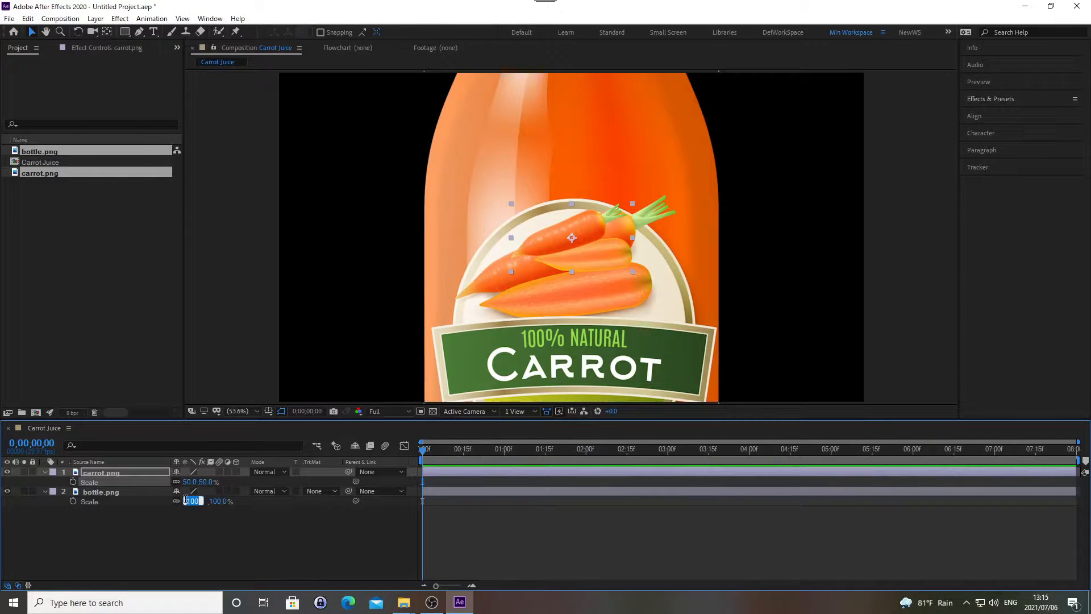
type("31")
key("Return")
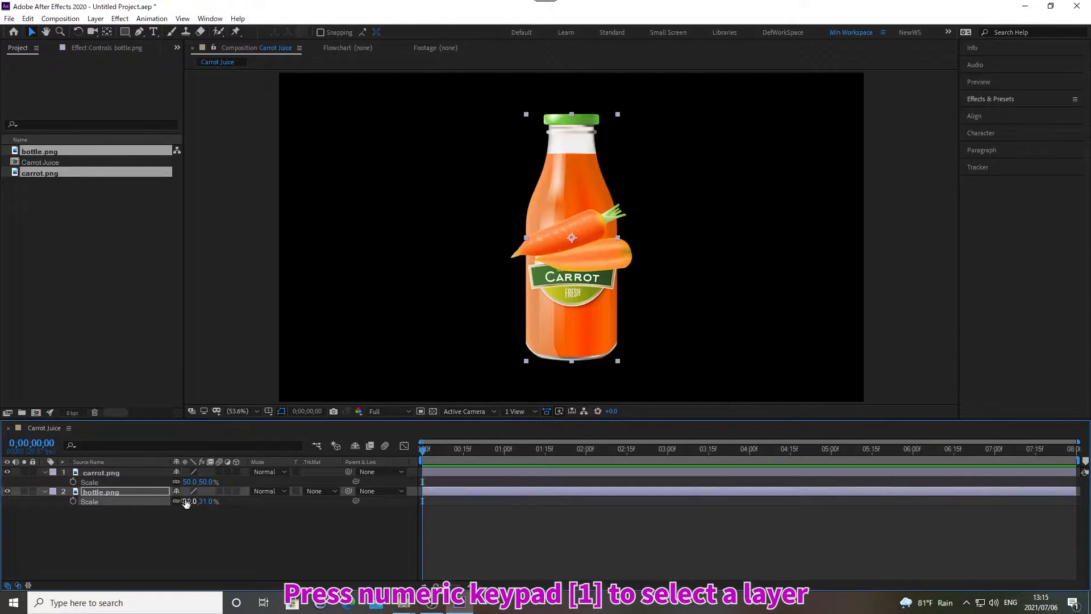
- Pre-compose the carrot.png layer as Carrot, moving all attributes into the new composition
key("KP_1")
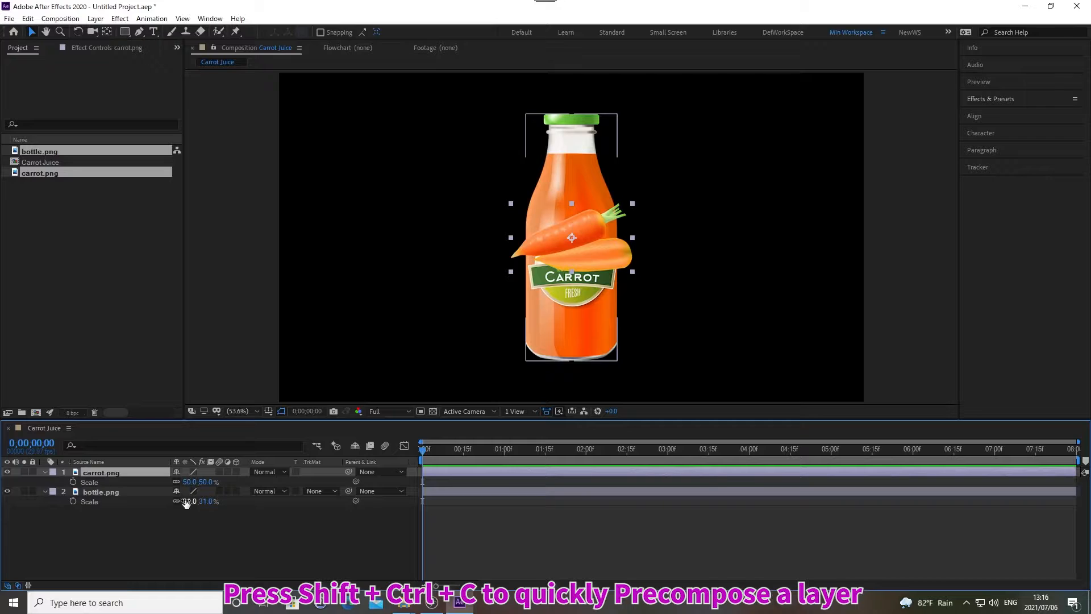
key("ctrl+shift+c")
type("Carrot")
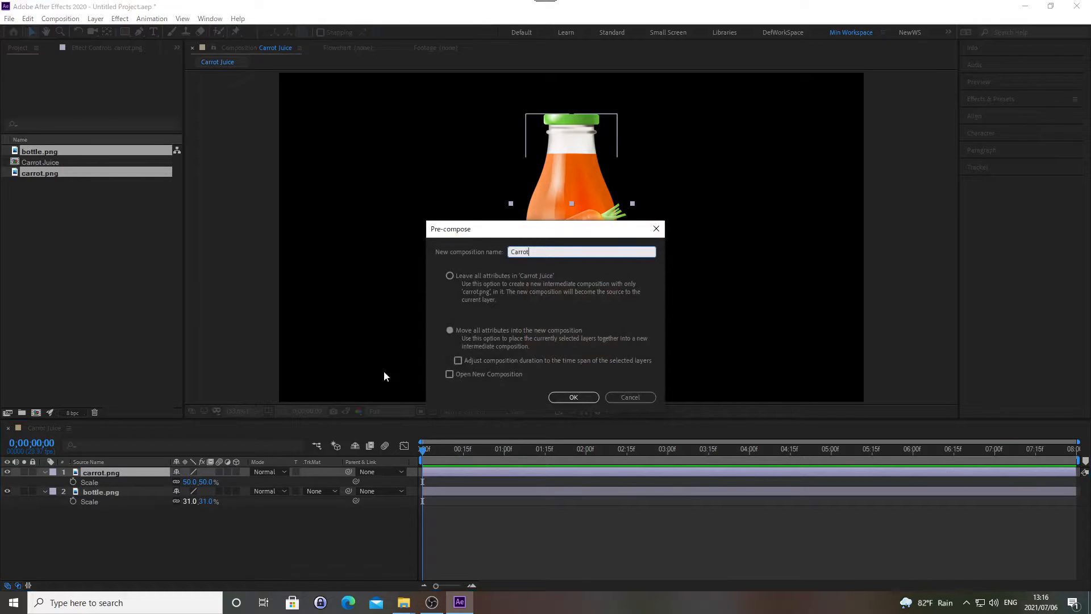
left_click(449, 331)
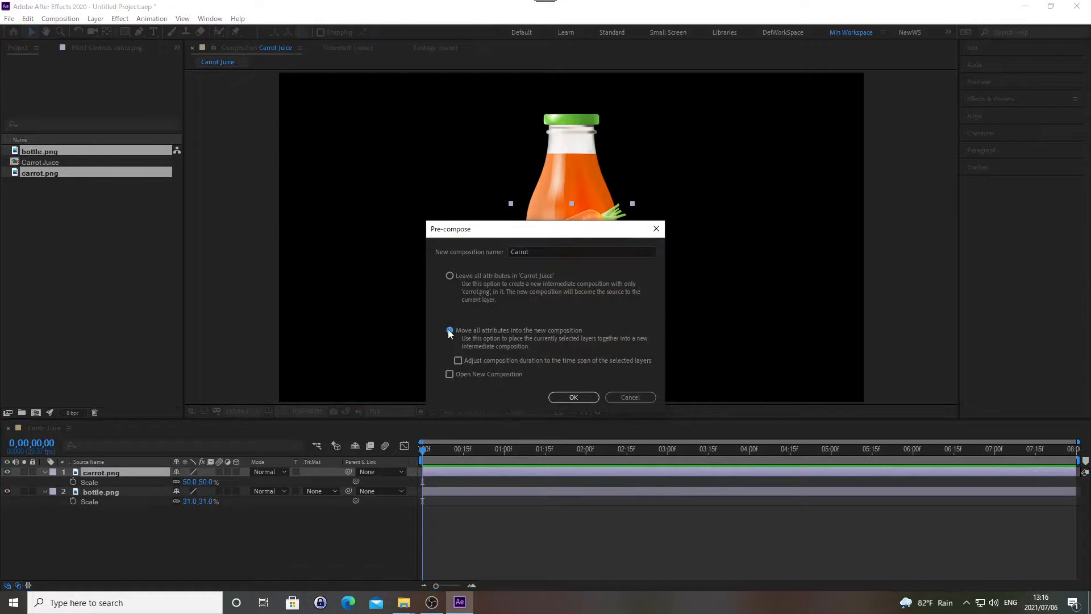
left_click(572, 397)
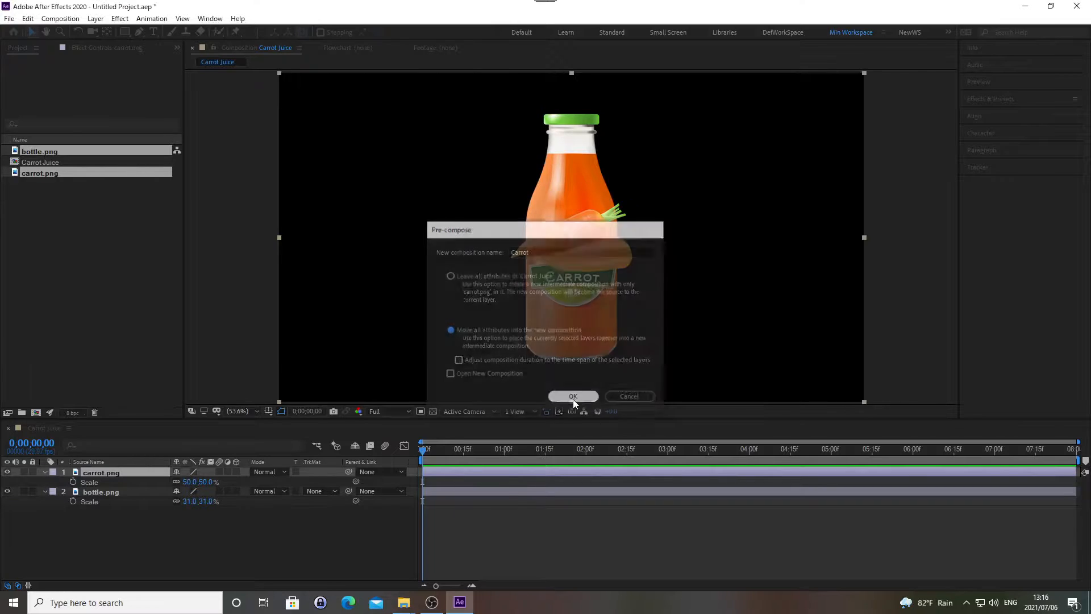
- Auto-trace the Carrot layer on the current frame using the Alpha channel
left_click(95, 19)
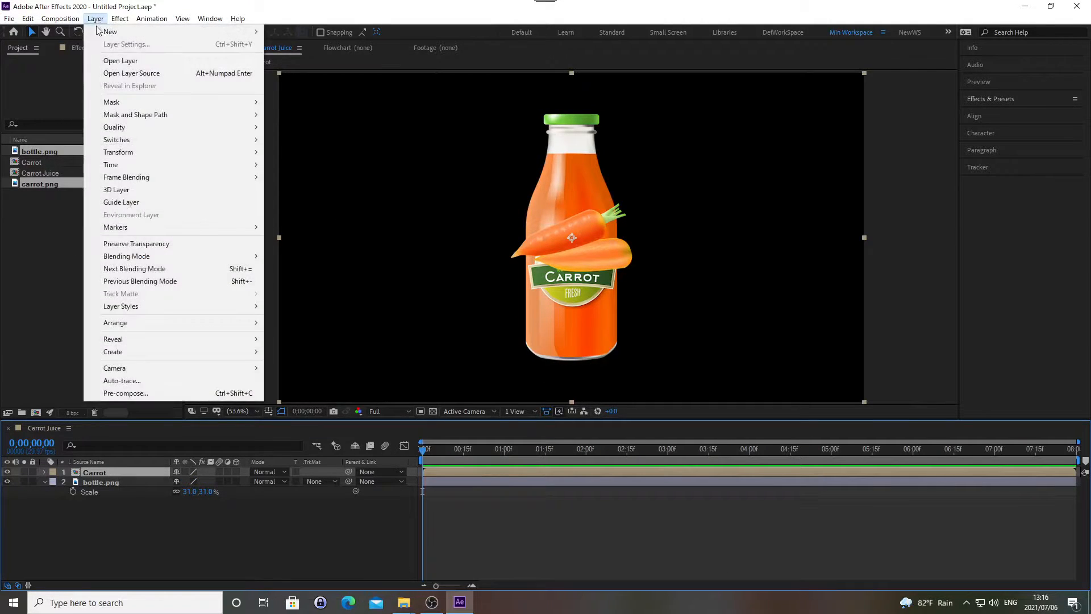
left_click(122, 381)
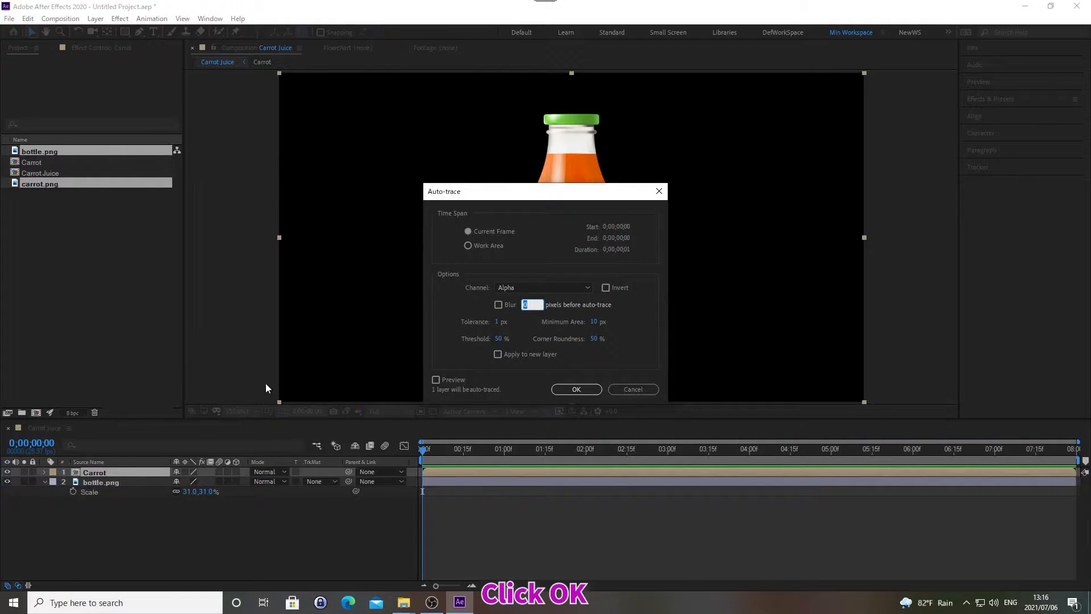
left_click(576, 389)
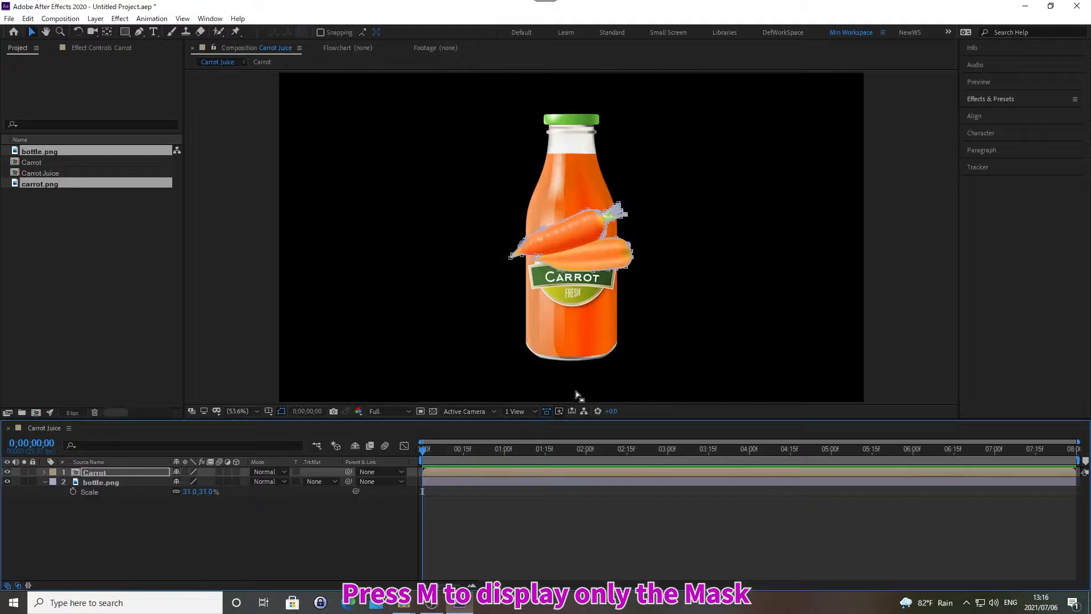
- Rename the Carrot layer's traced mask to Carrot Mask and remove all keyframes from its Mask Path
key("m")
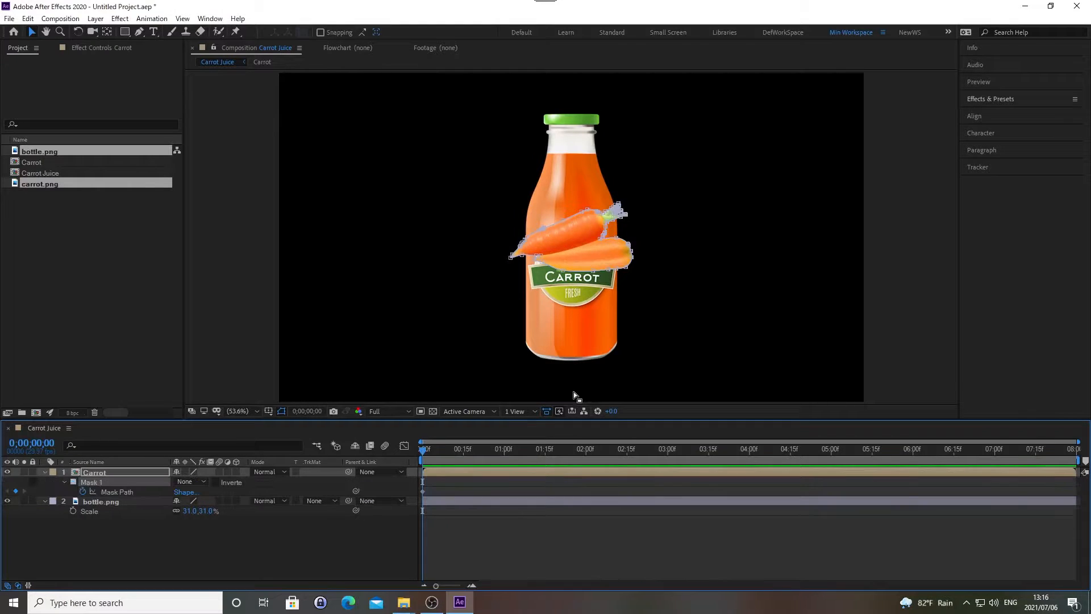
left_click(141, 482)
key("Return")
type("Car")
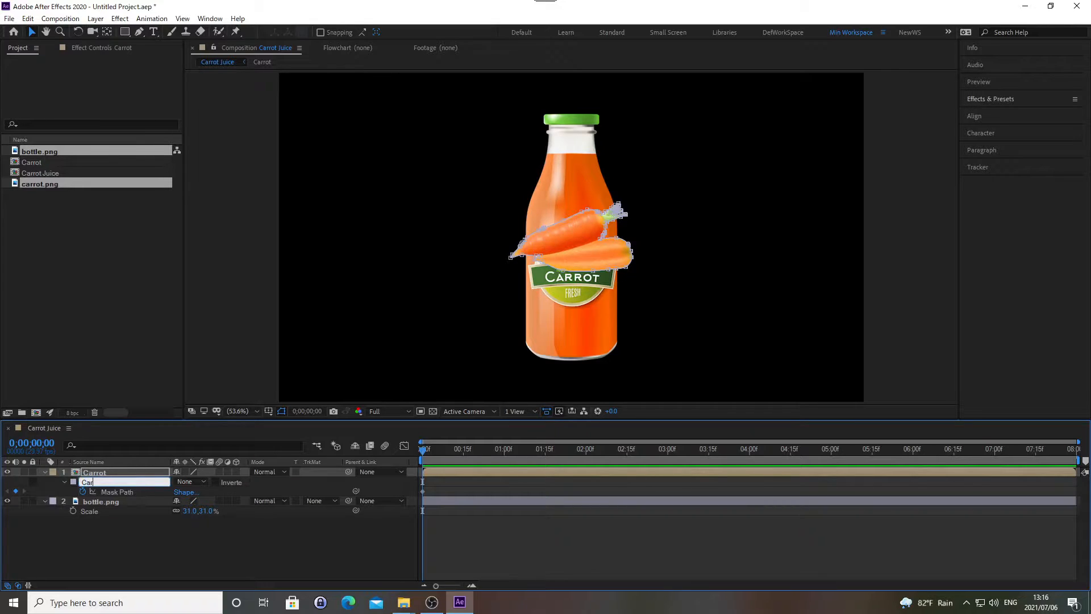
type("rot Mask")
key("Return")
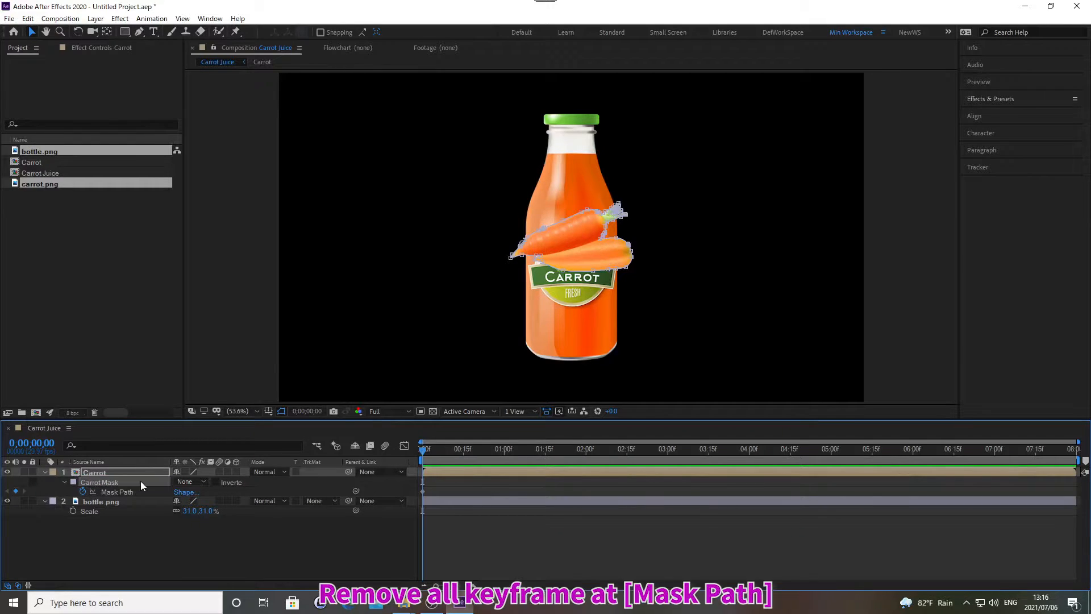
left_click(83, 492)
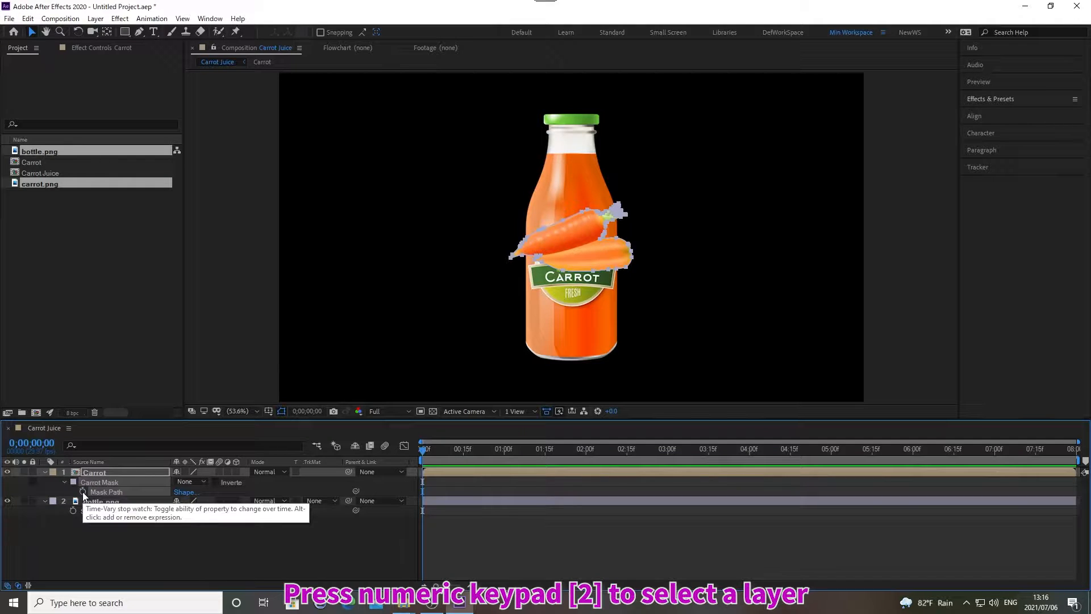
- Pre-compose the bottle.png layer as Bottle, moving all attributes into the new composition
key("KP_2")
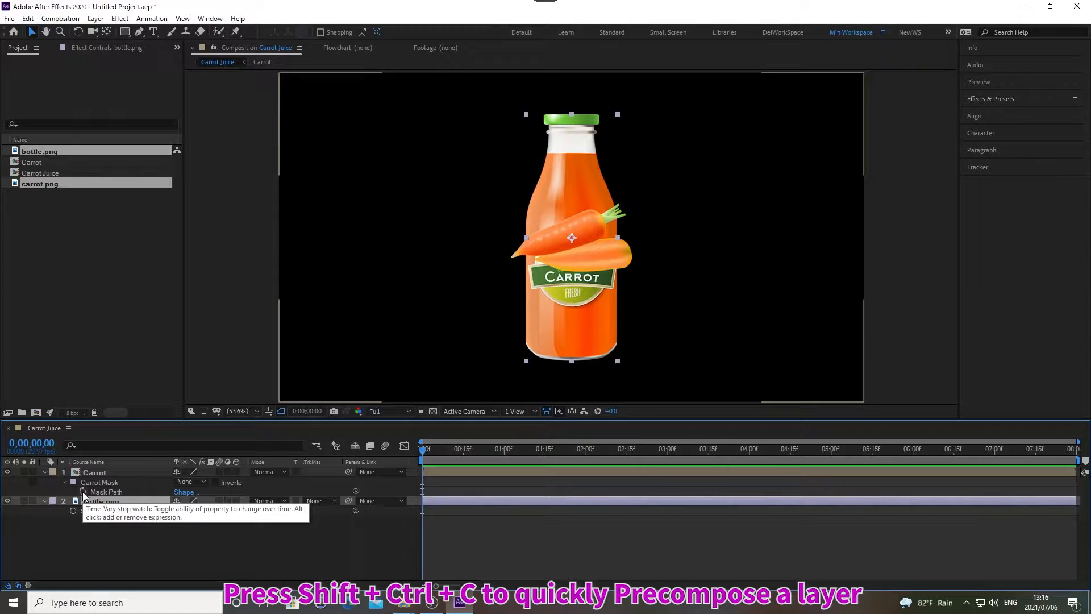
key("ctrl+shift+c")
type("Bottle")
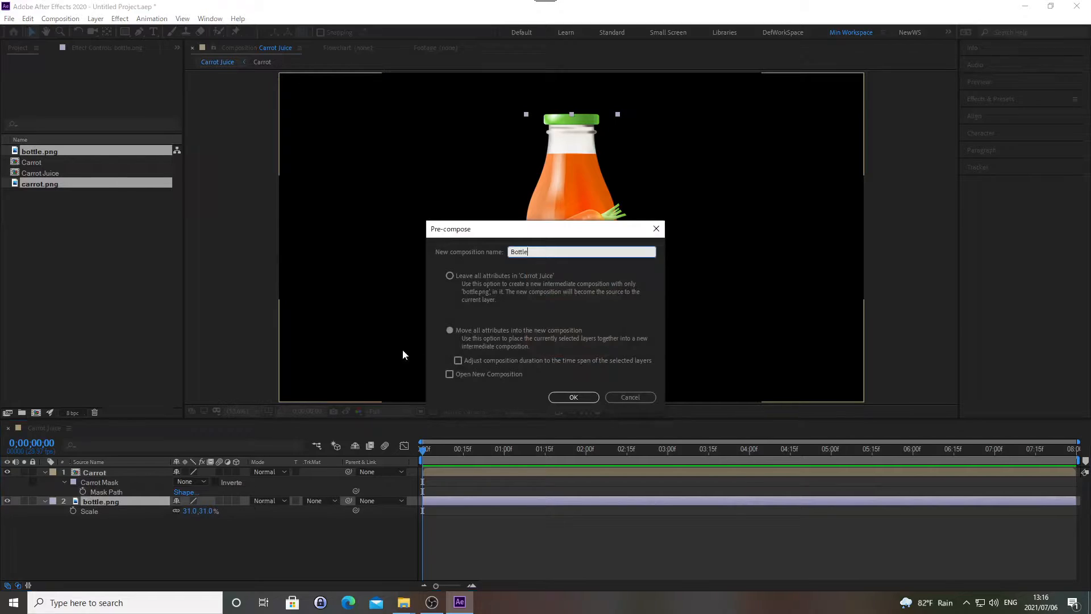
left_click(449, 330)
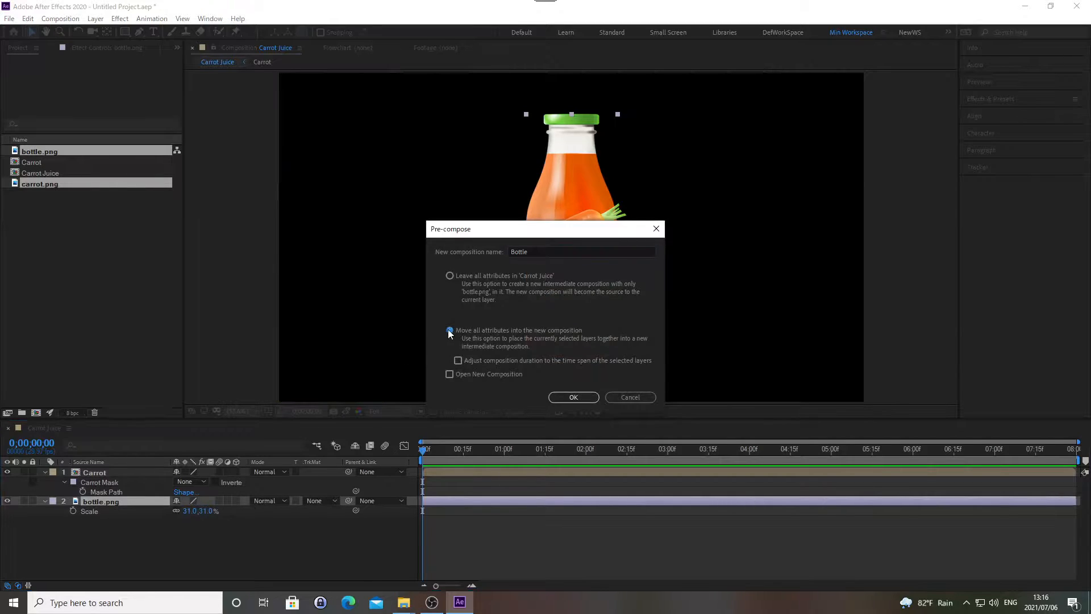
left_click(573, 397)
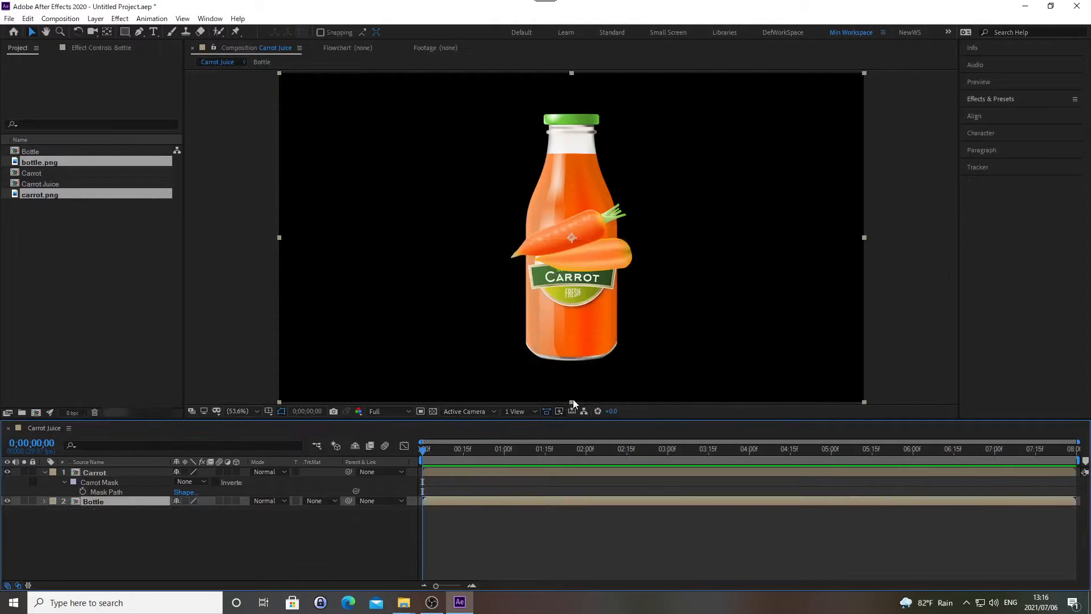
- Auto-trace the Bottle layer on the current frame using the Alpha channel
left_click(96, 19)
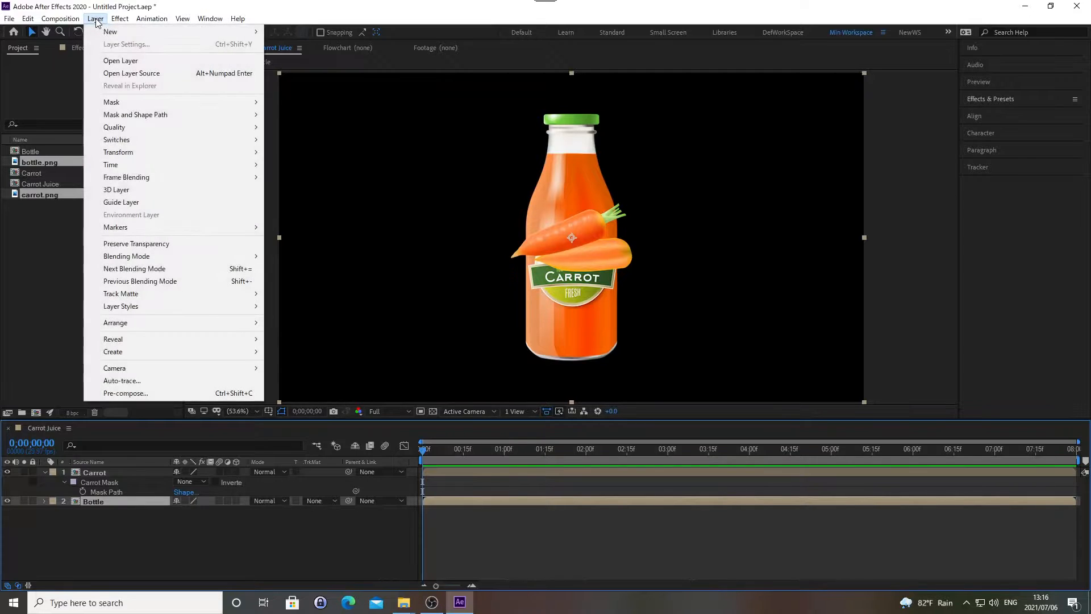
left_click(120, 381)
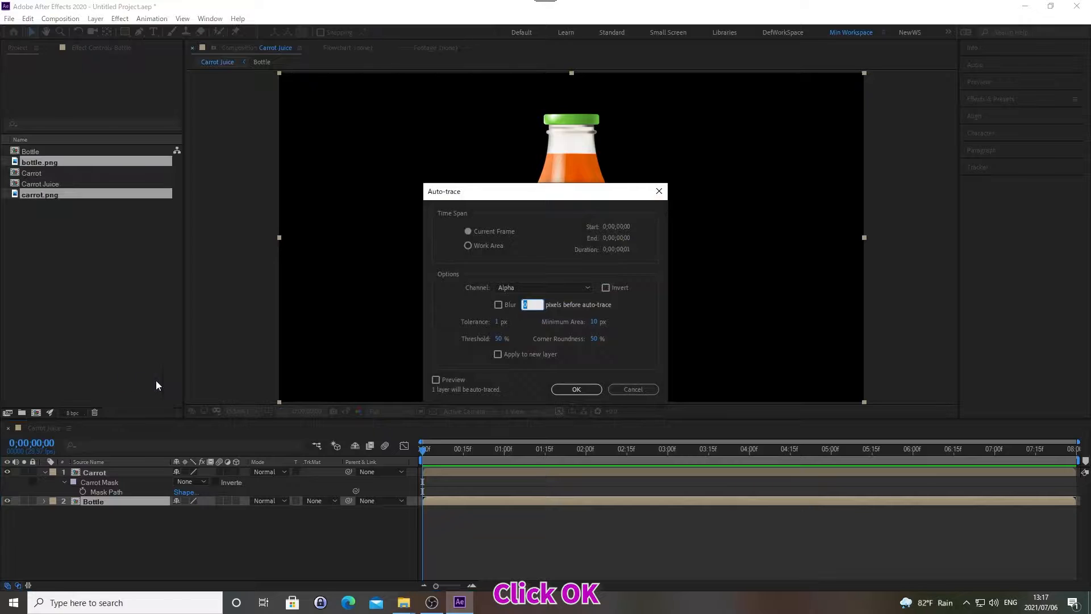
left_click(575, 390)
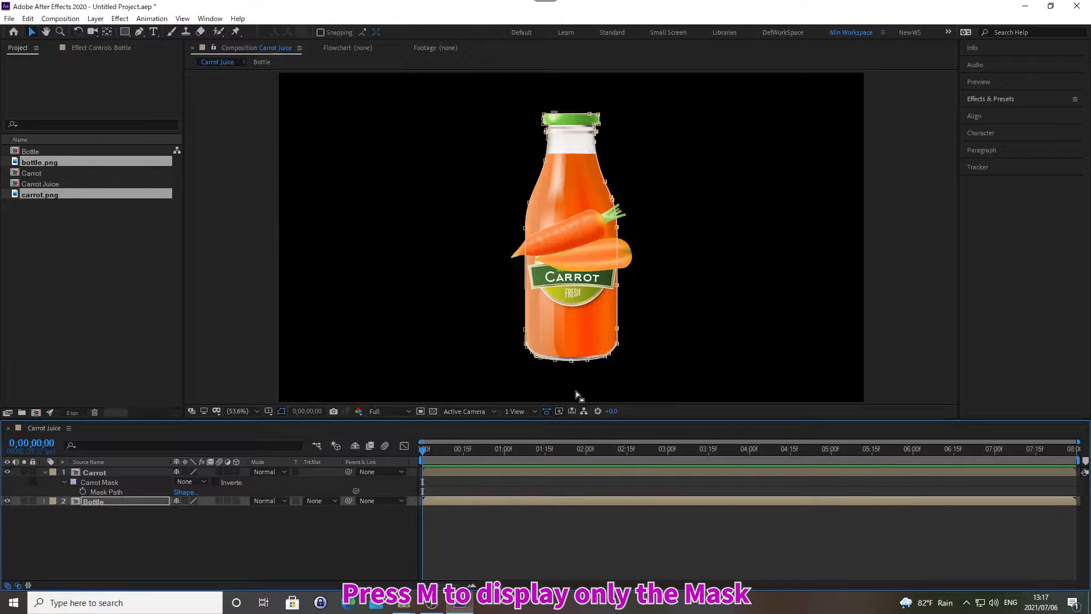
- Rename the Bottle layer's traced mask to Bottle Mask and remove all keyframes from its Mask Path
key("m")
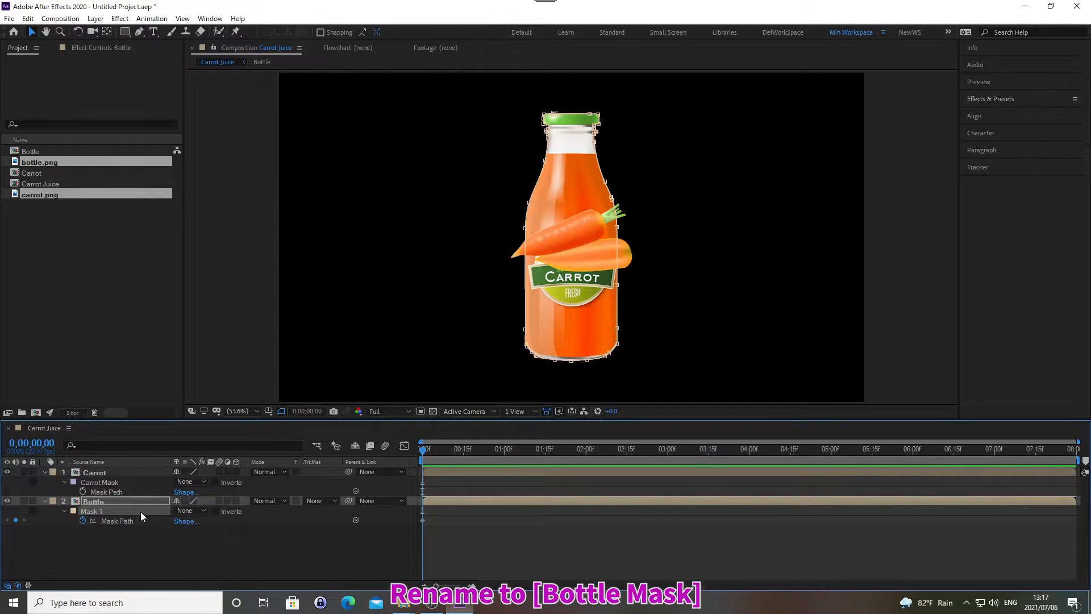
key("Return")
type("Bottl")
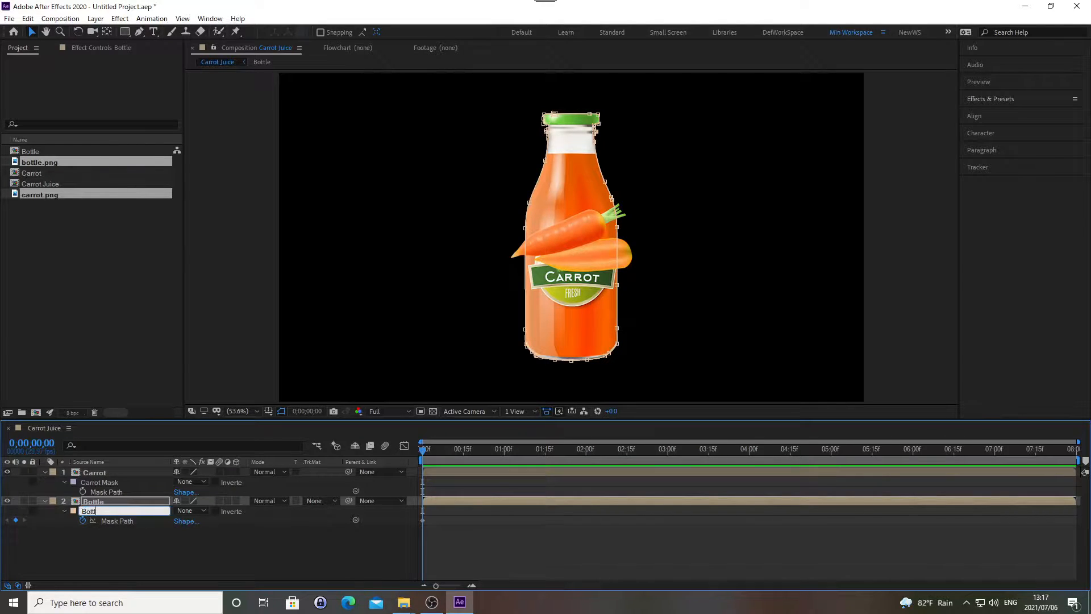
type("e Mask")
key("Return")
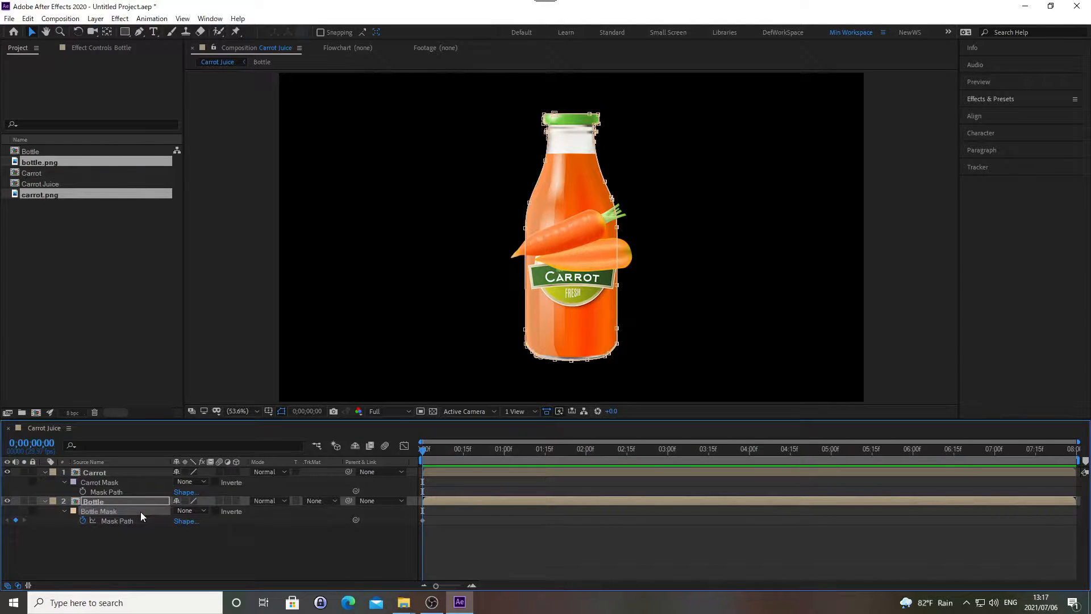
left_click(84, 520)
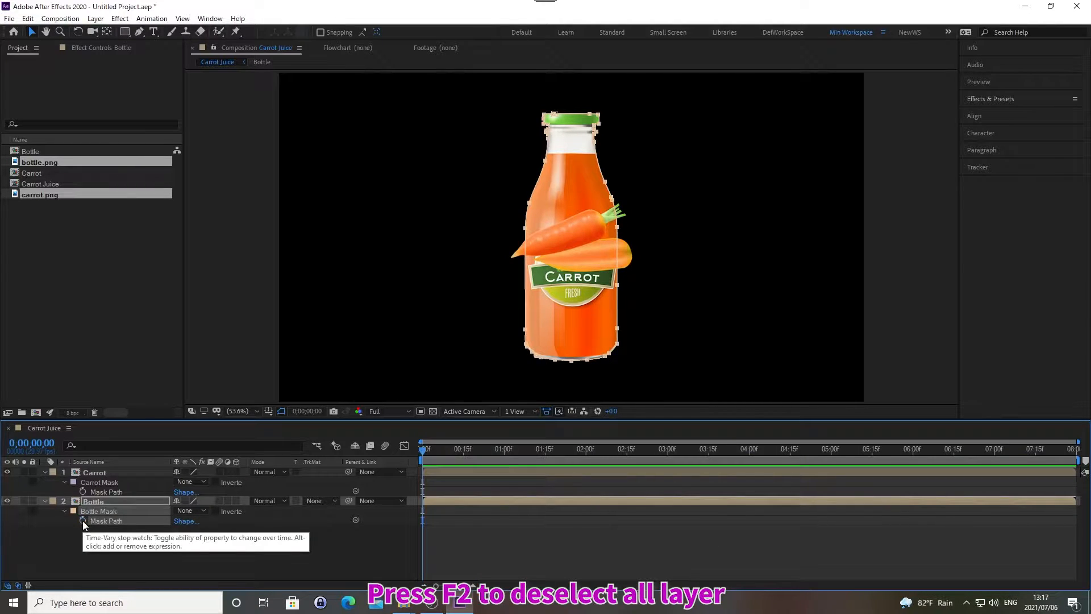
key("F2")
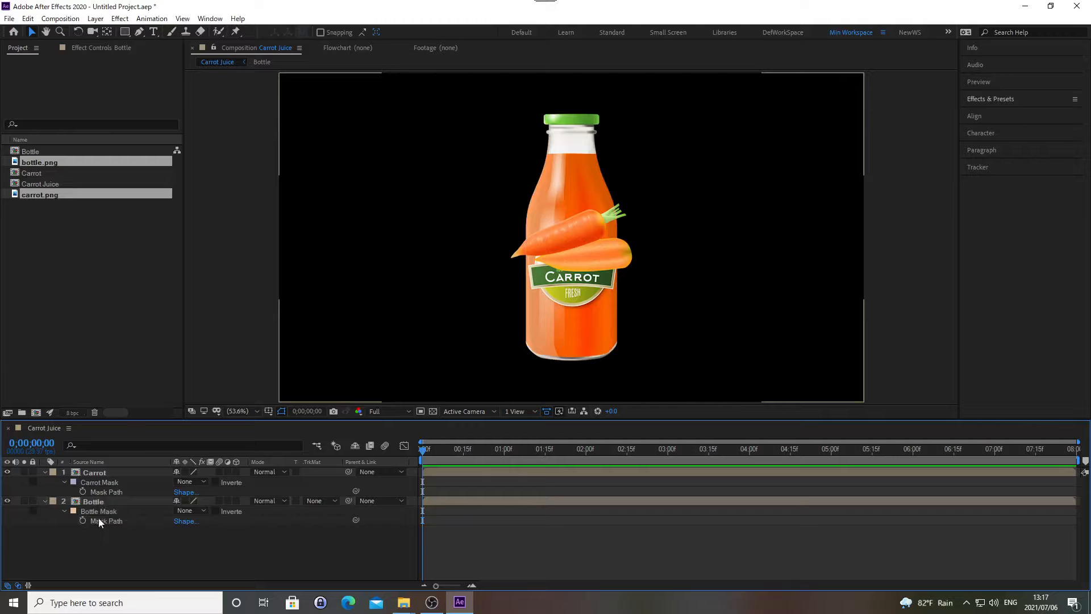
- Copy Bottle Mask from the Bottle layer onto the Carrot layer
left_click(132, 513)
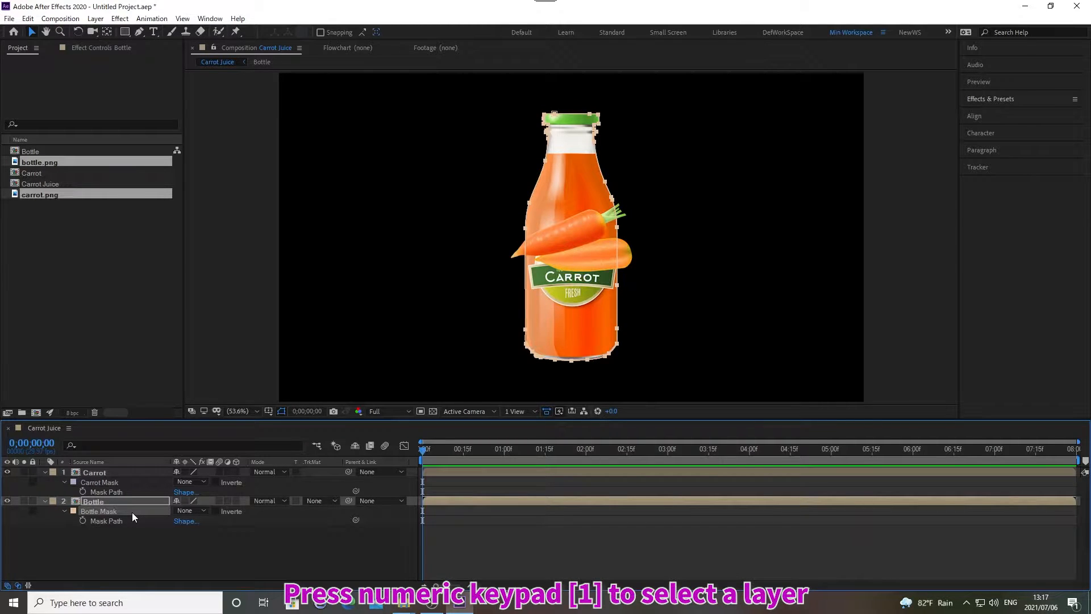
key("KP_1")
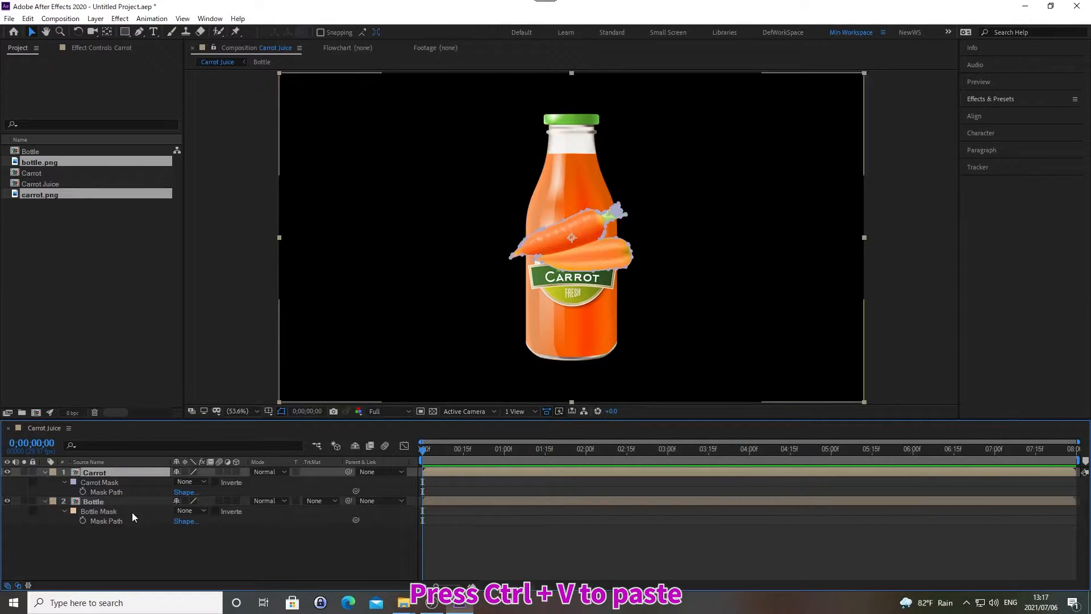
key("ctrl+v")
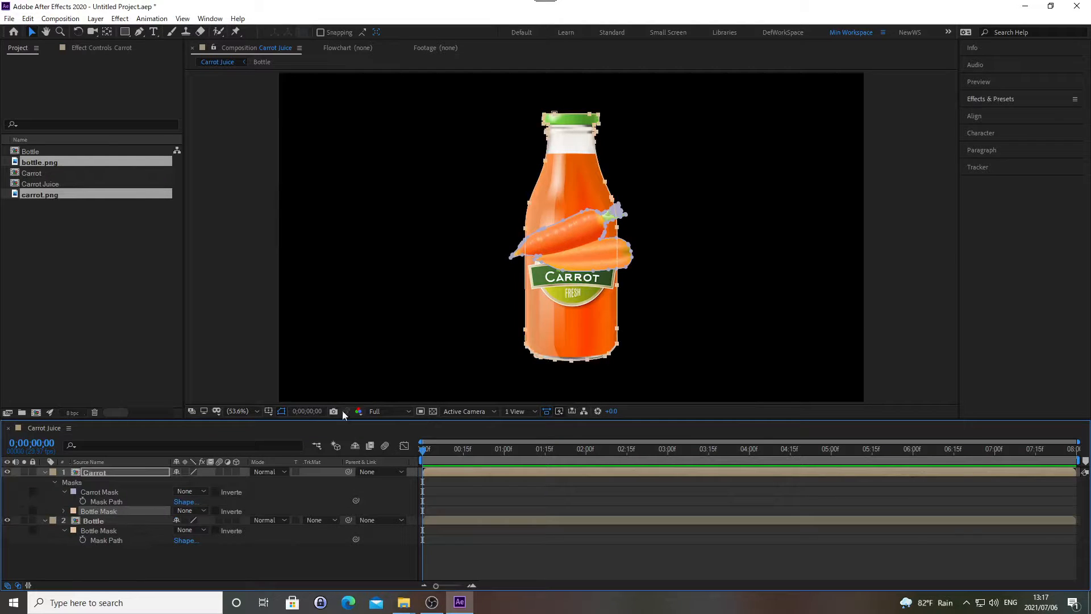
- Search the effects for Reshape and apply it to the Carrot layer
left_click(992, 99)
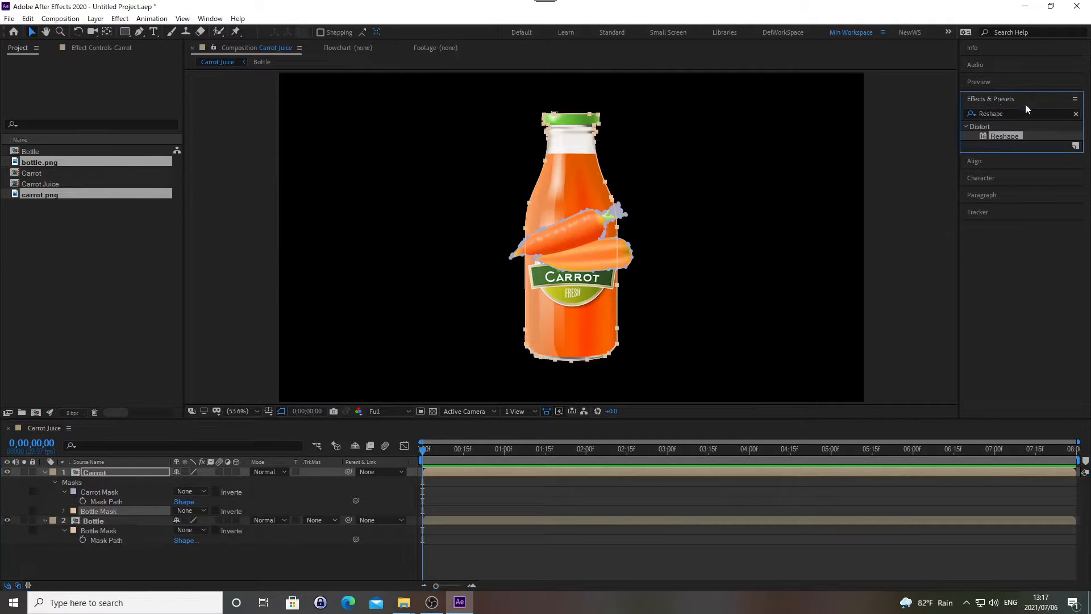
left_click(1076, 113)
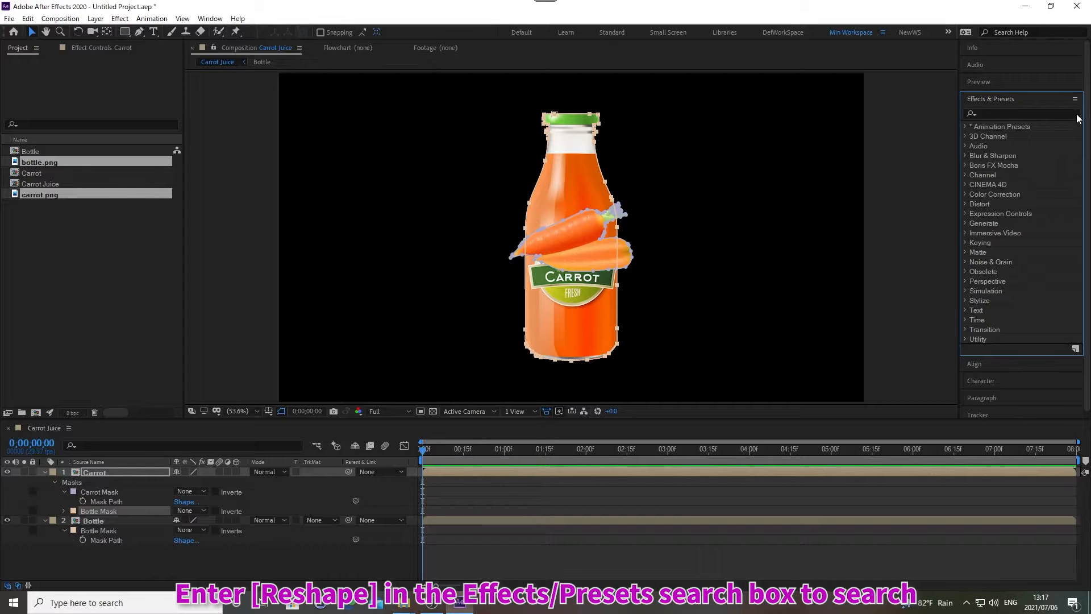
left_click(991, 112)
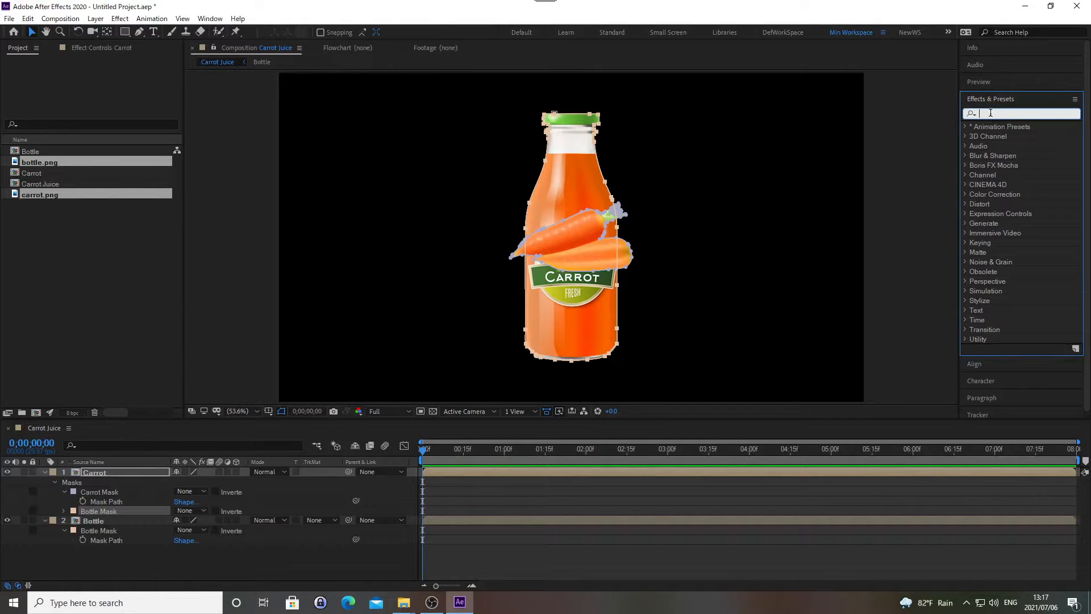
type("R")
left_click(980, 20)
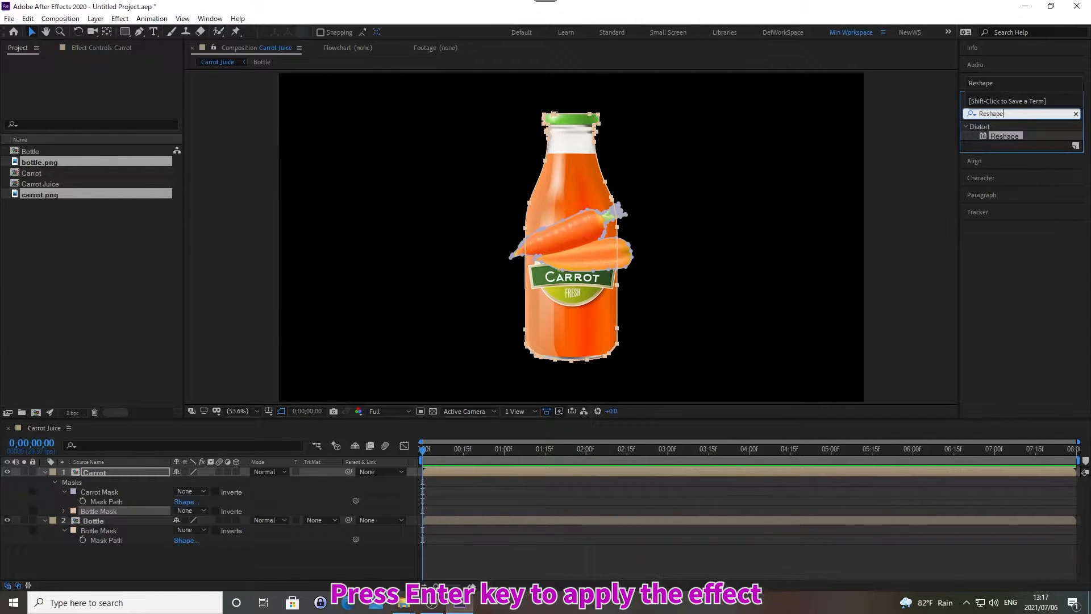
key("Return")
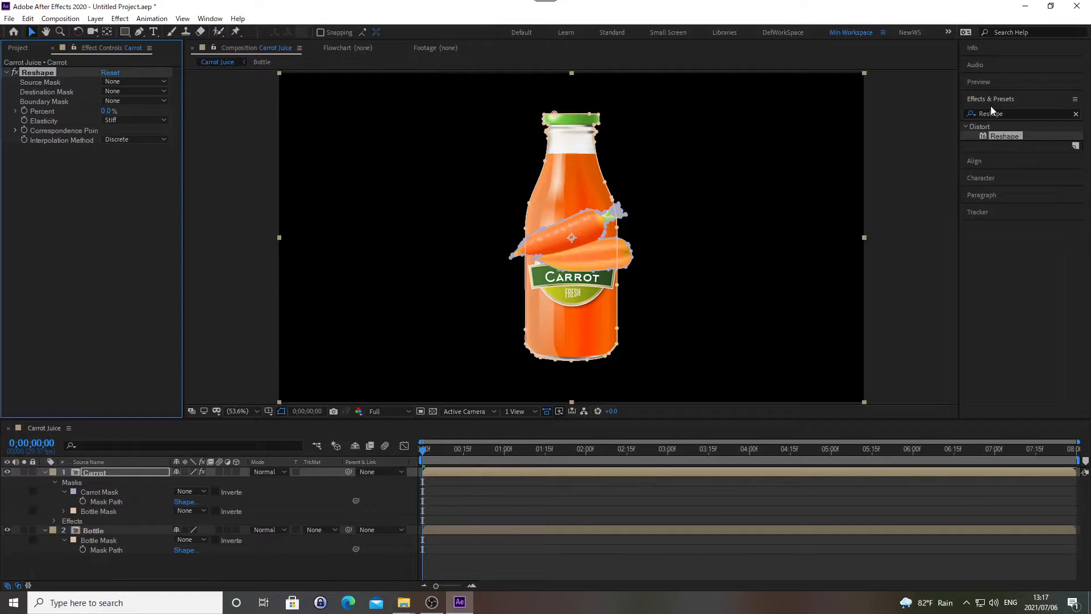
left_click(991, 98)
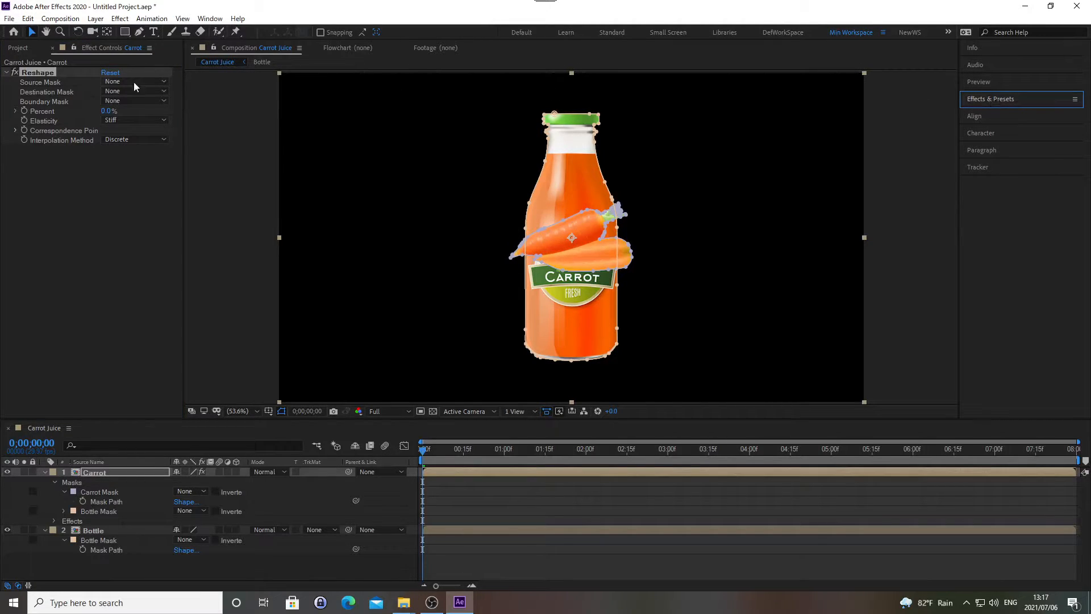
- Set the Reshape effect's Source Mask to Carrot Mask and its Destination Mask to Bottle Mask
left_click(117, 82)
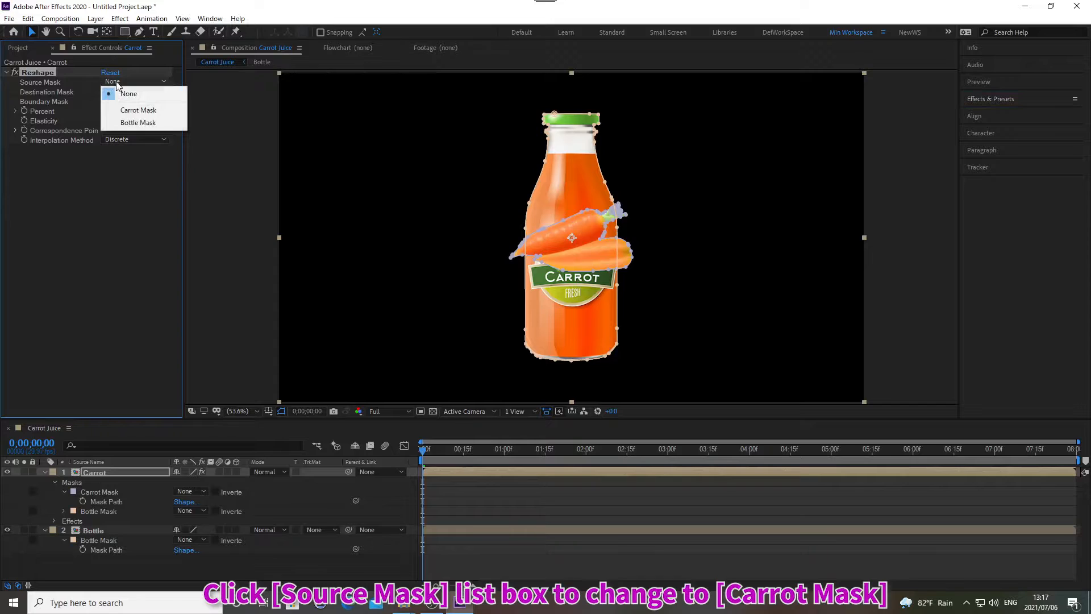
left_click(138, 110)
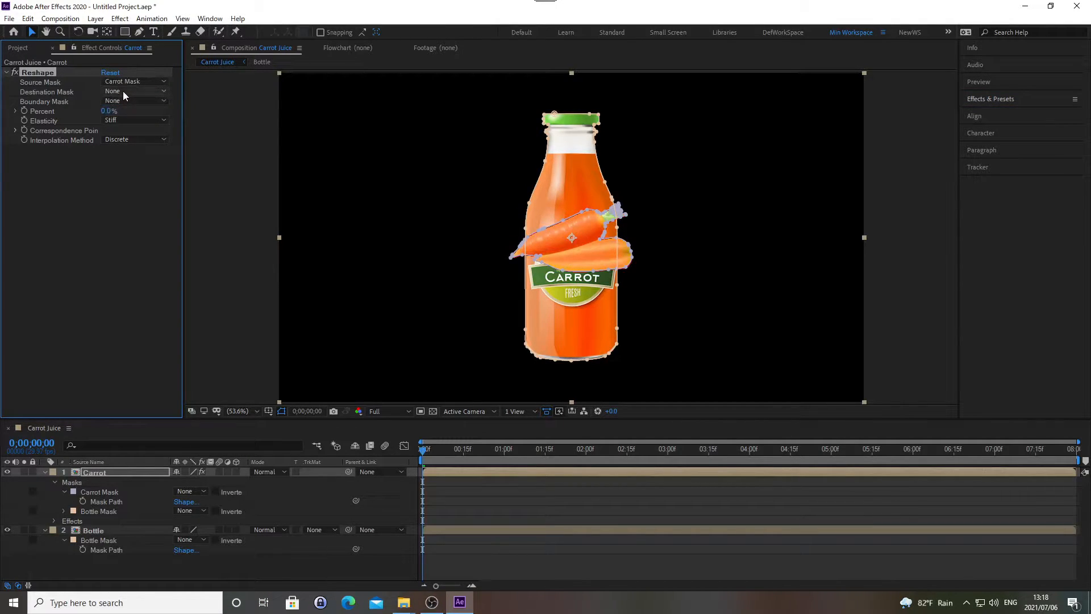
left_click(123, 91)
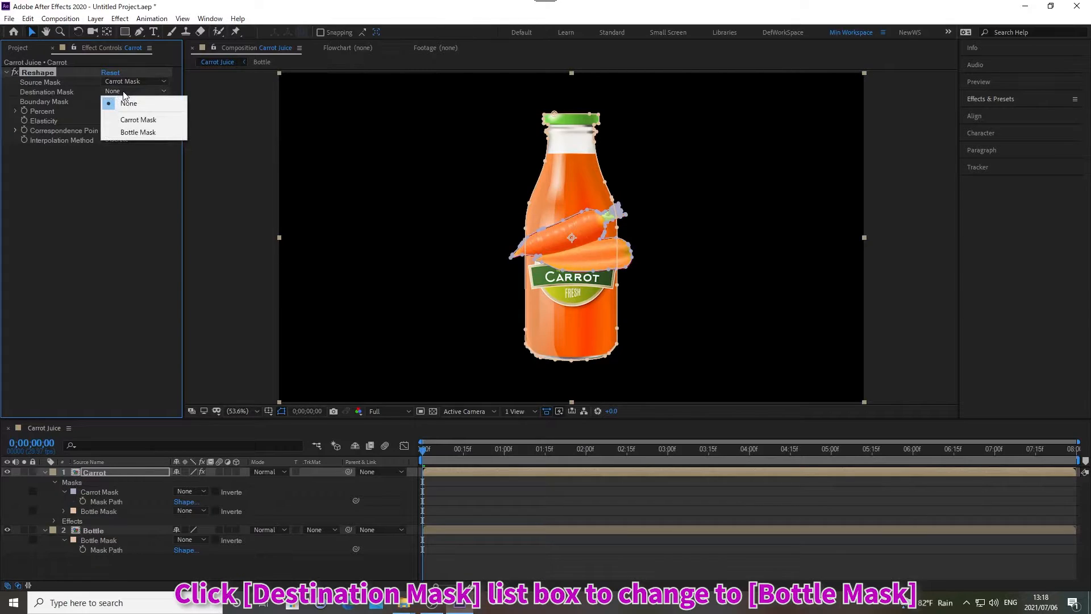
left_click(138, 132)
- Create a keyframe for the Reshape effect's Percent property at 0;00;00;00
key("alt+shift+j")
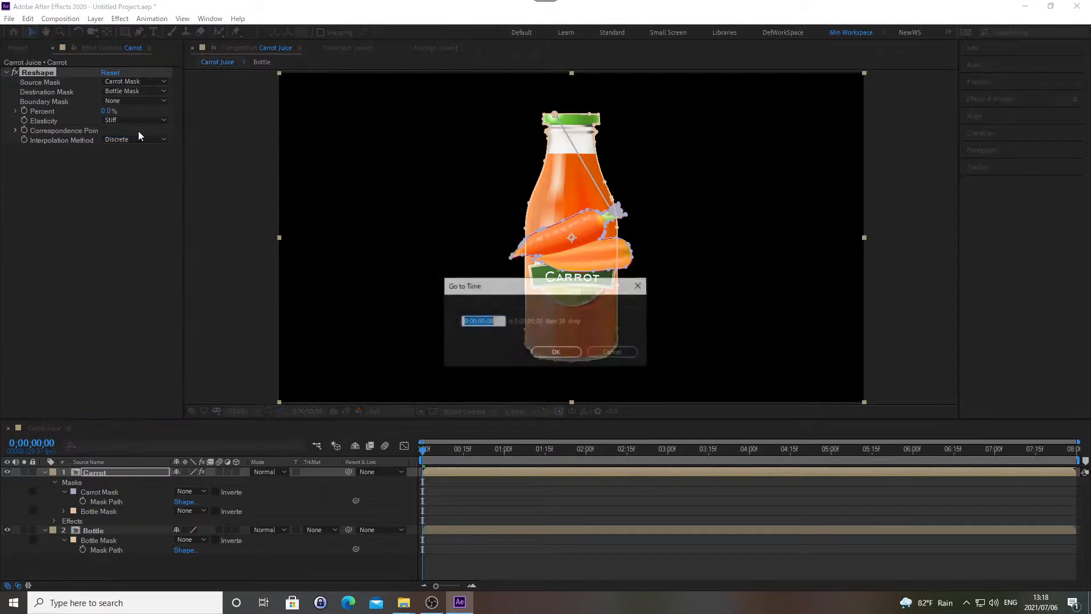
type("0;00;00;00")
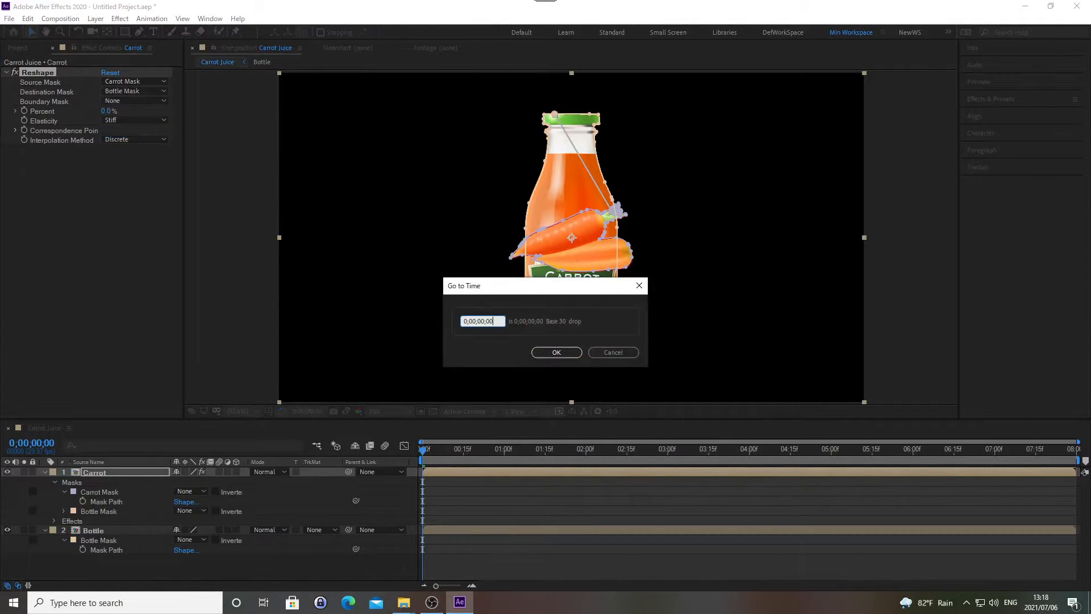
key("Return")
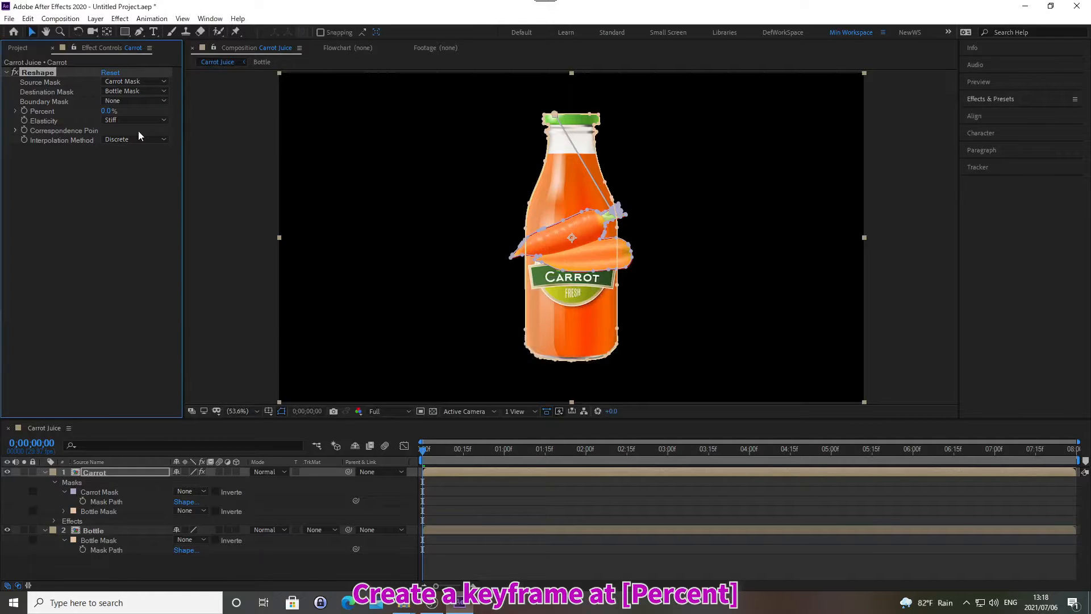
left_click(24, 112)
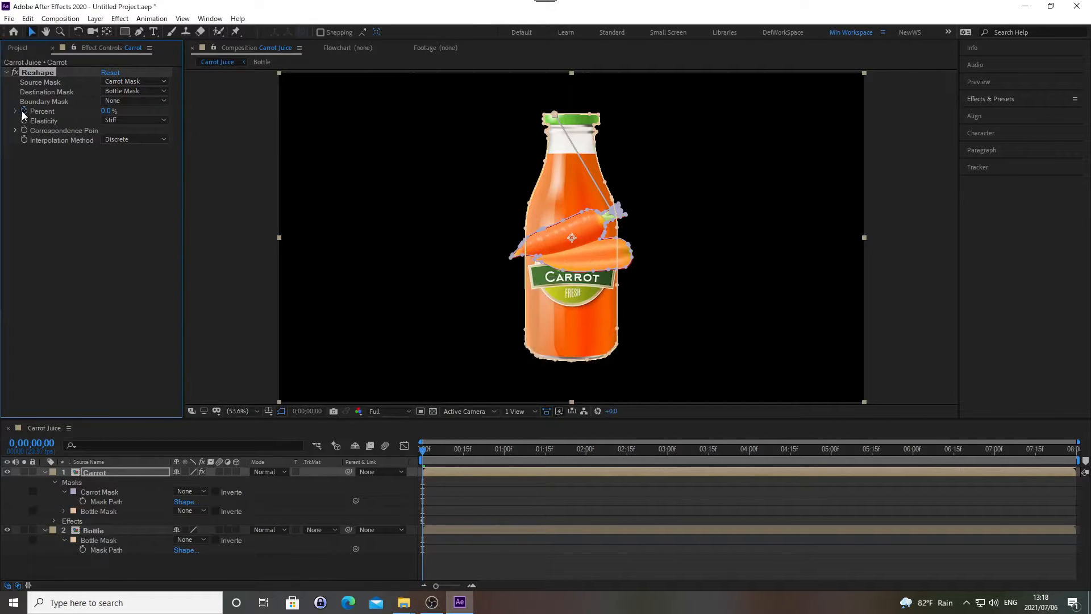
- Set the Reshape effect's Percent to 100% at 0;00;02;00 to add the second keyframe
key("alt+shift+j")
type("0;00;02;00")
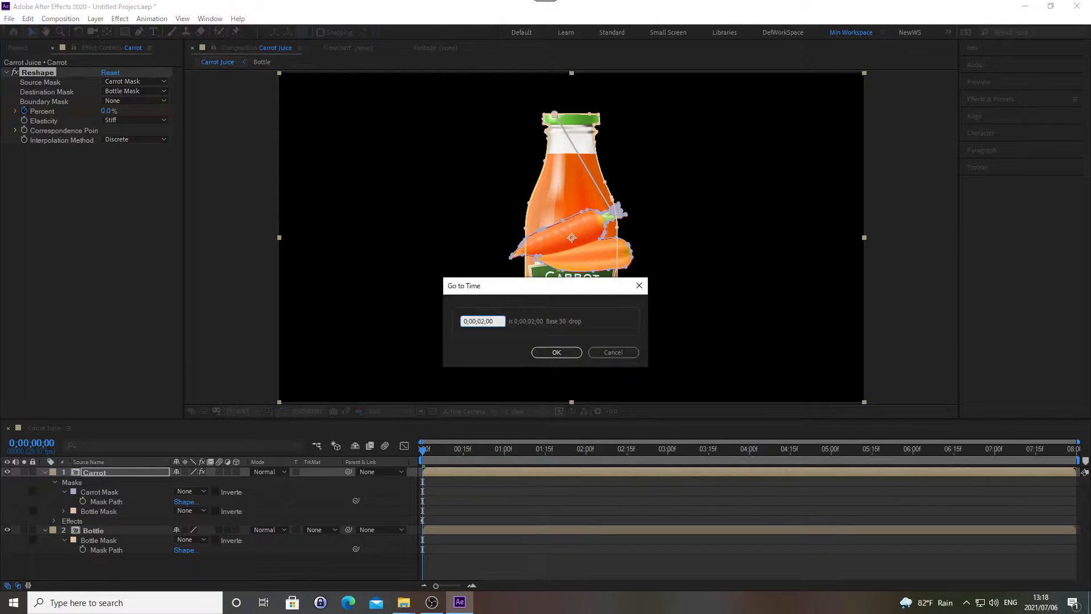
key("Return")
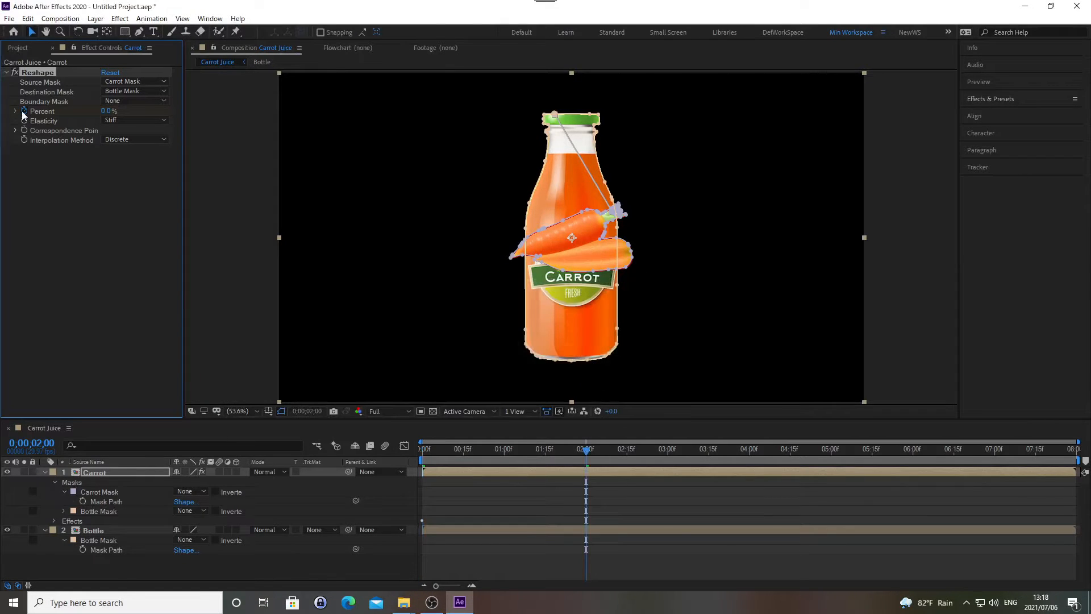
left_click(105, 111)
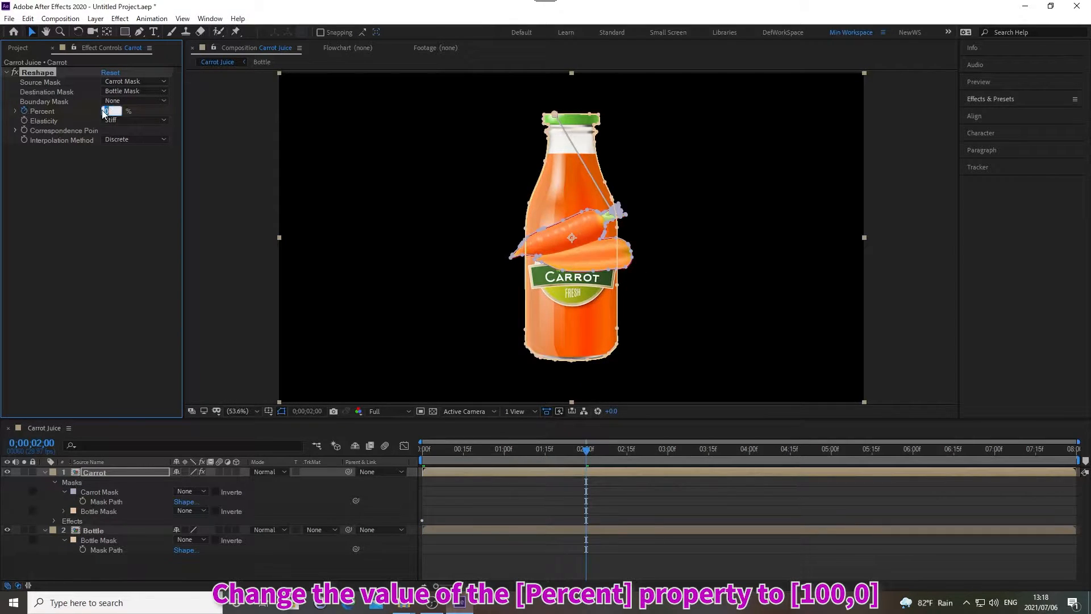
type("100")
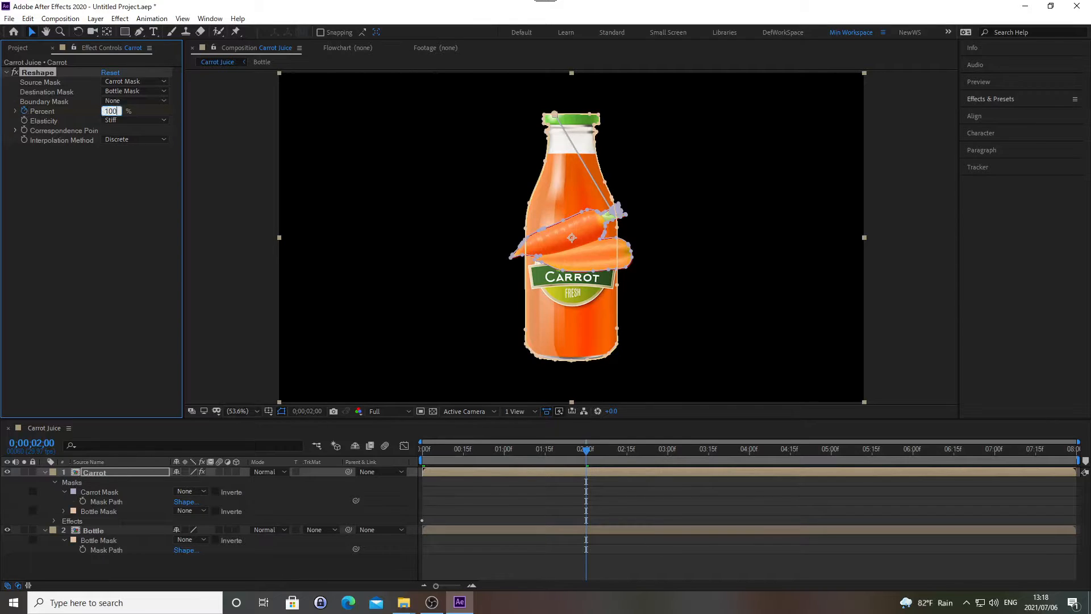
key("Return")
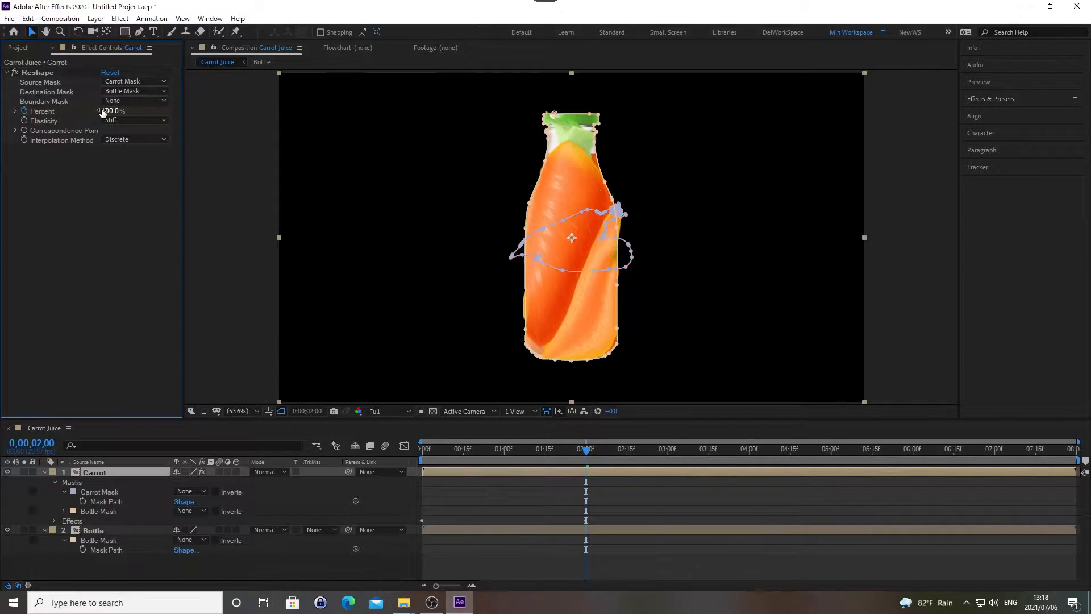
- Create Opacity keyframes on both the Carrot and Bottle layers at 0;00;01;15
left_click(97, 473)
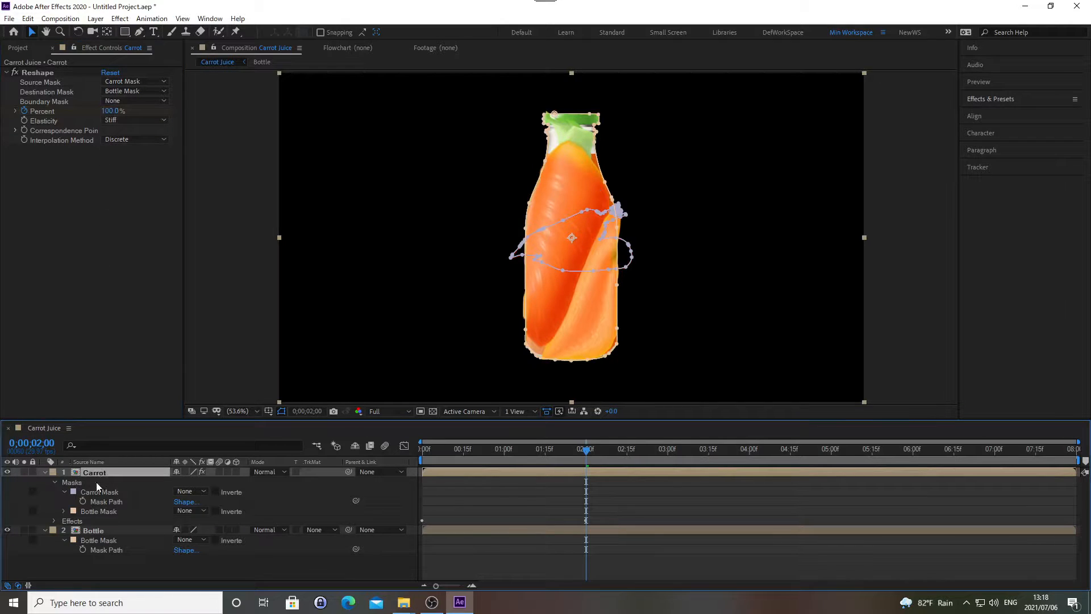
left_click(96, 530)
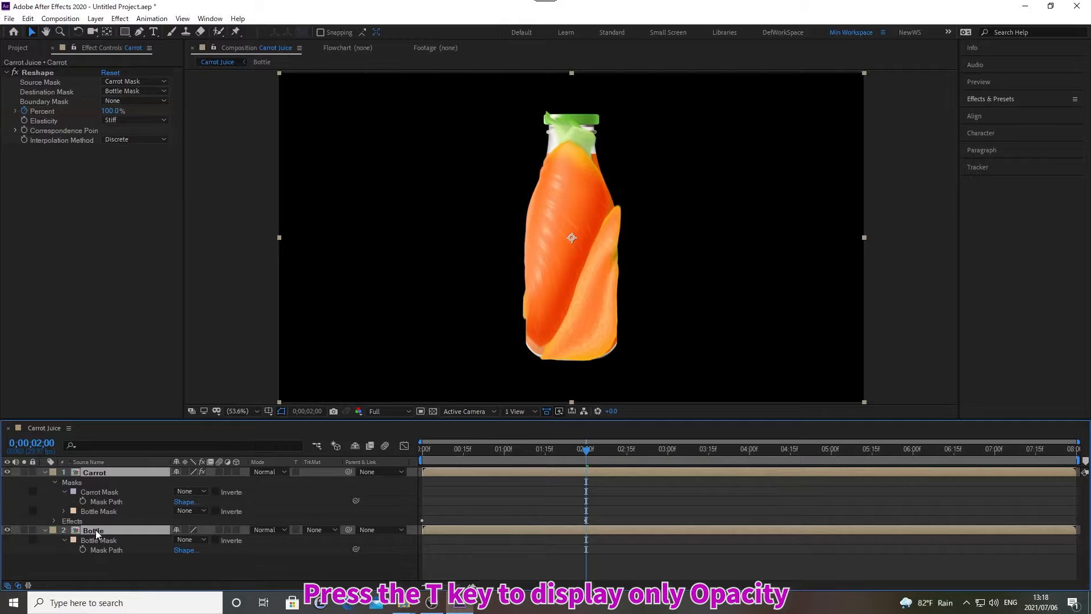
key("t")
key("alt+shift+j")
type("0")
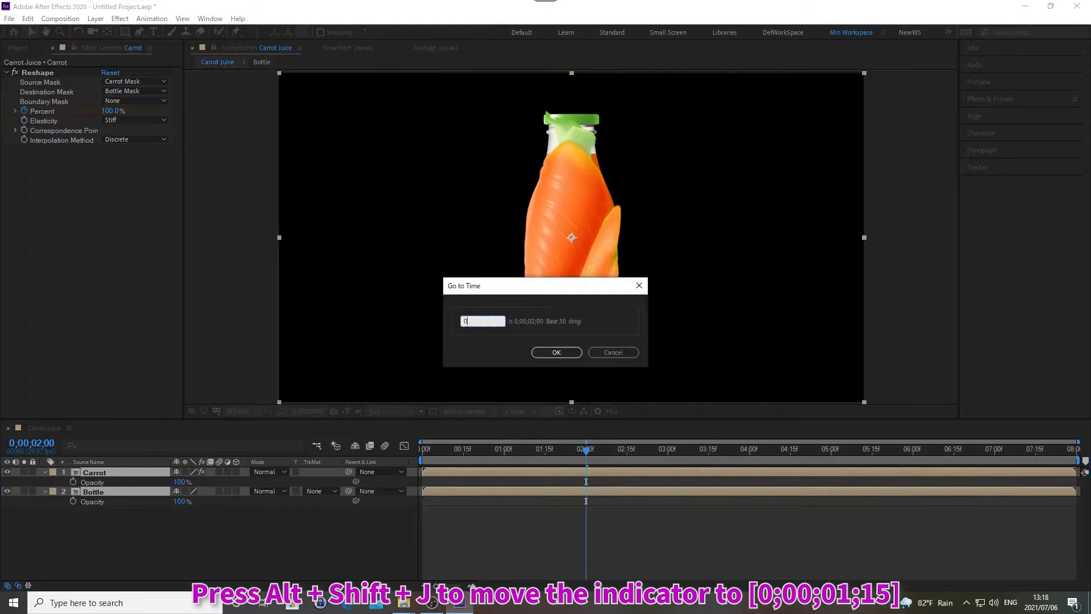
type(";00;01;15")
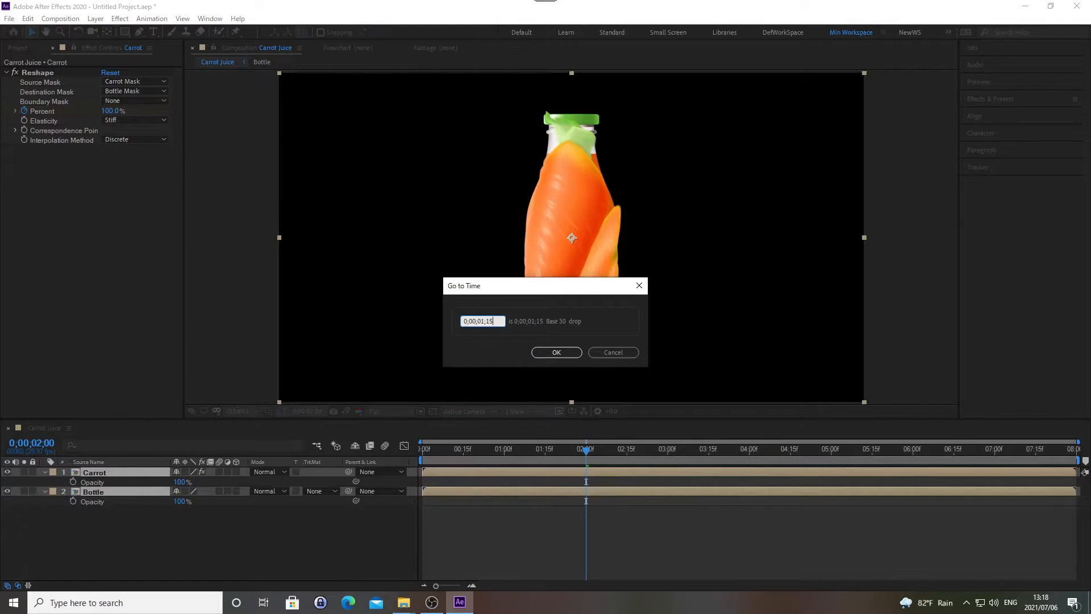
key("Return")
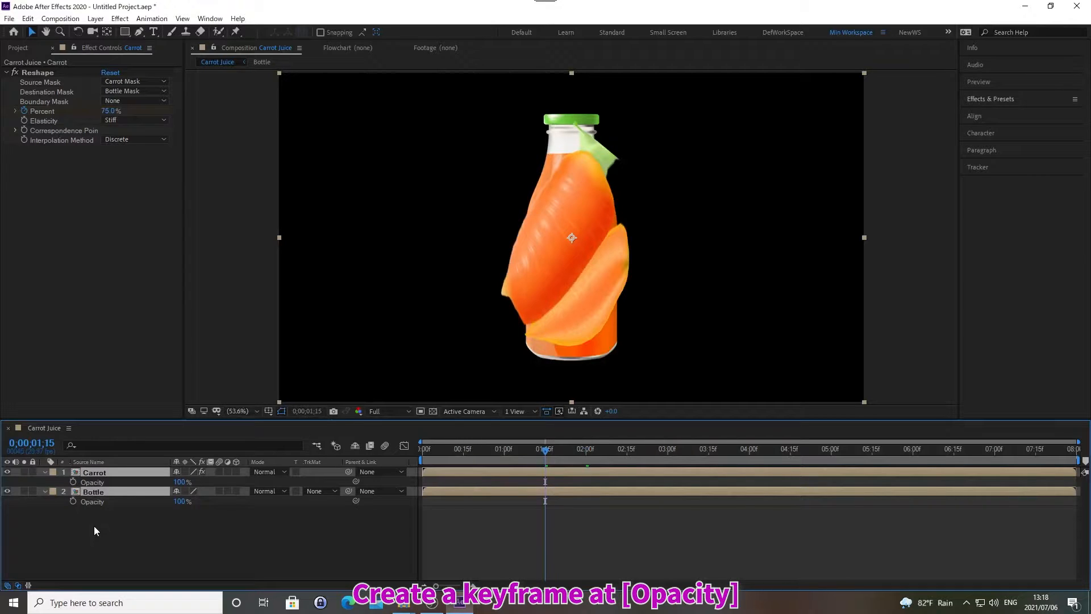
key("alt+shift+t")
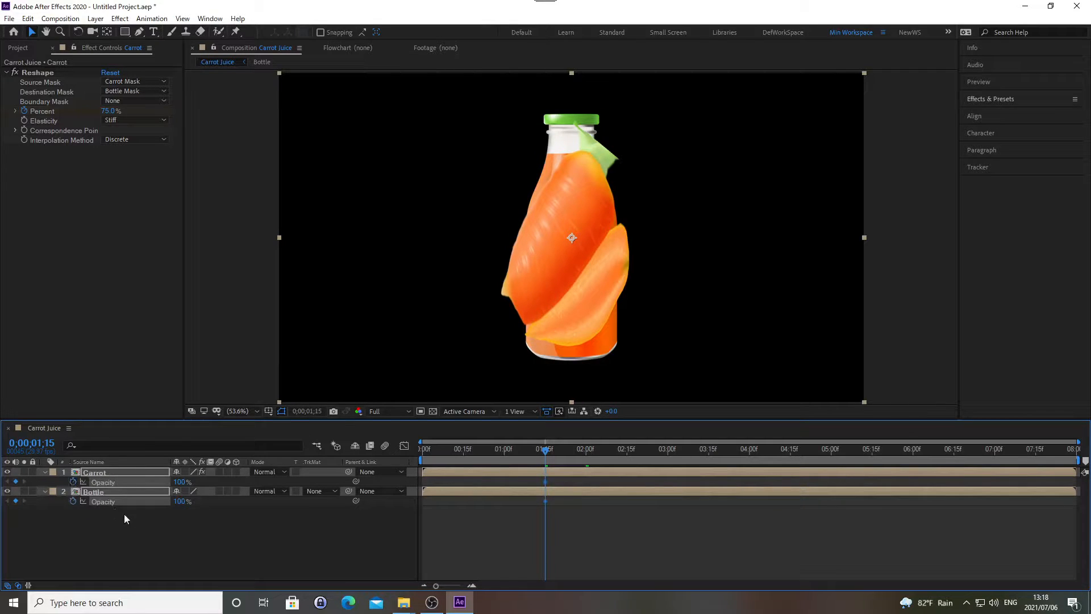
- Set the Bottle layer's Opacity to 0% at 0;00;01;15
left_click(176, 546)
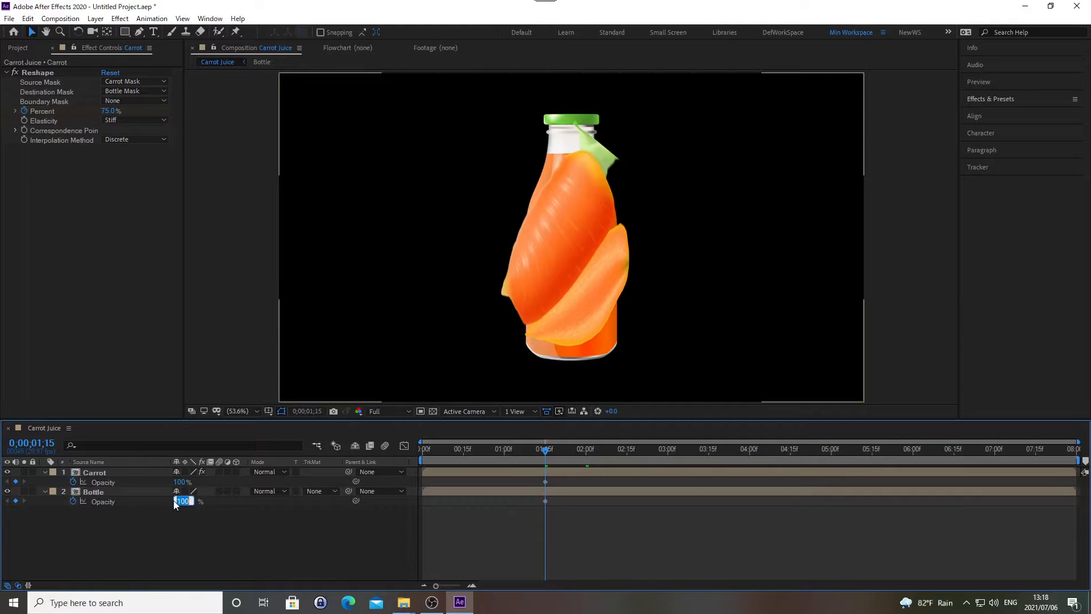
type("0")
key("Return")
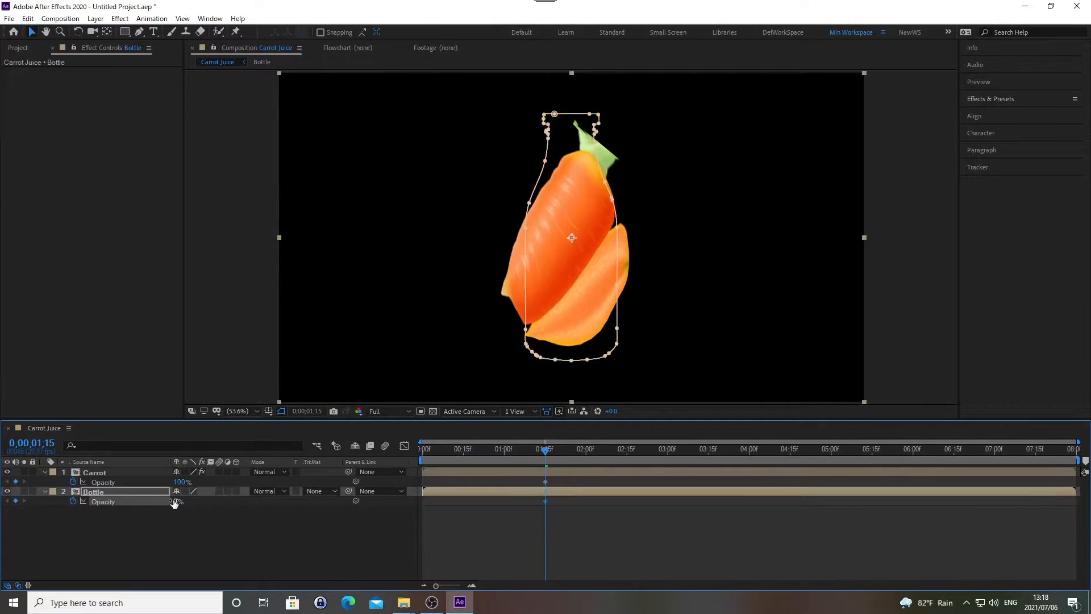
- At 0;00;02;15, set the Carrot layer's Opacity to 0% and the Bottle layer's Opacity to 100%
key("alt+shift+j")
type("0;00;02;1")
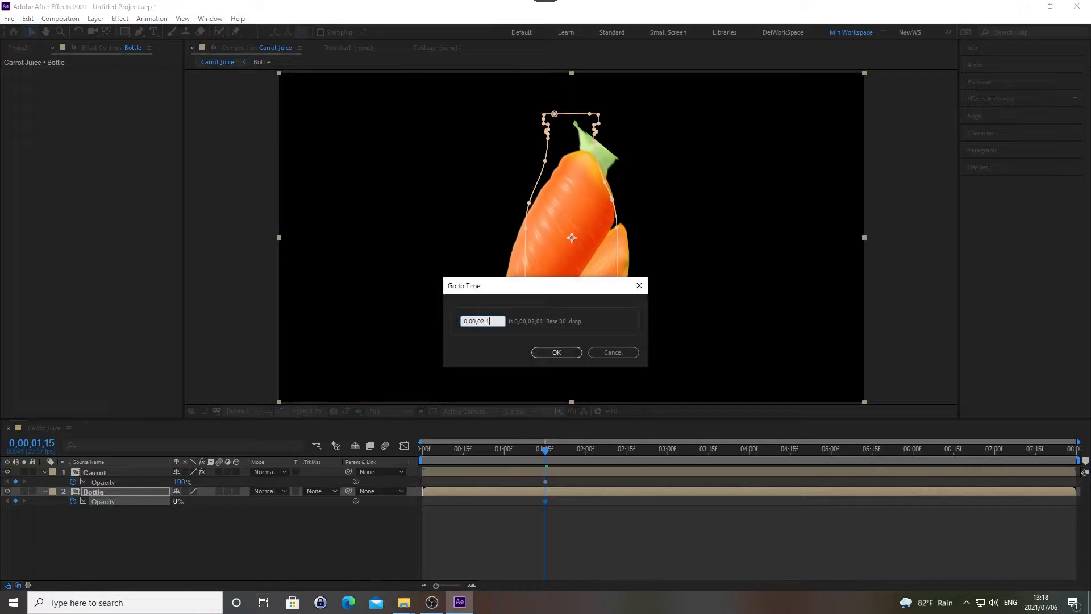
type("5")
key("Return")
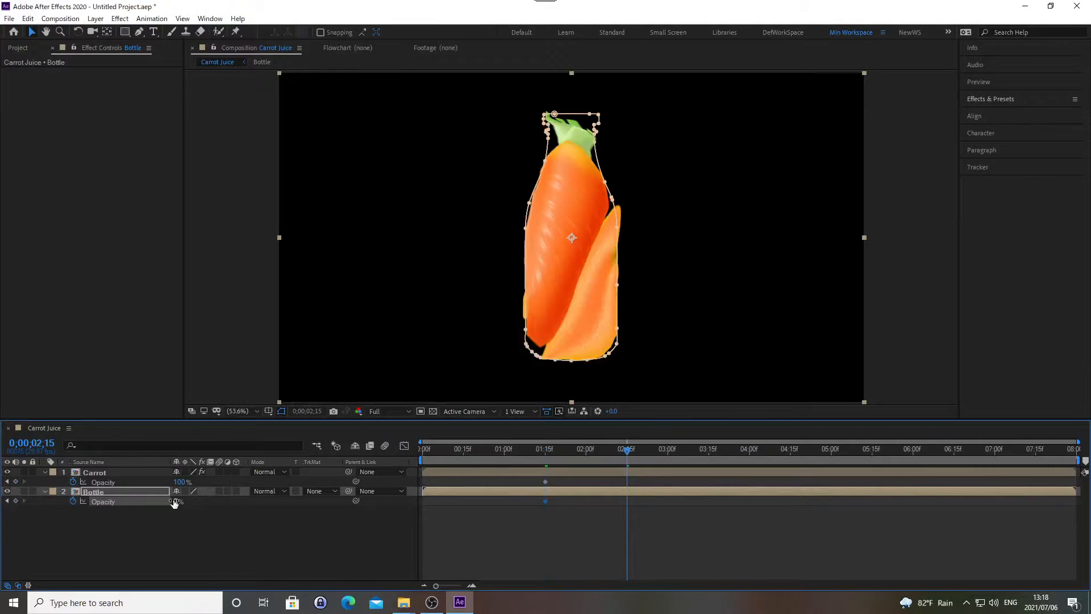
left_click(178, 482)
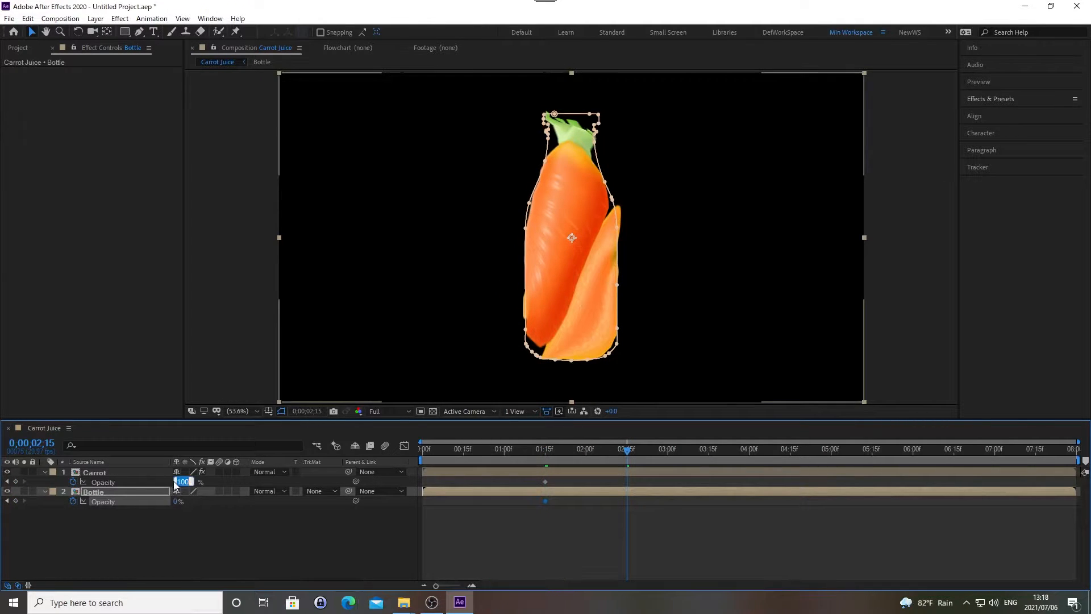
type("0")
key("Return")
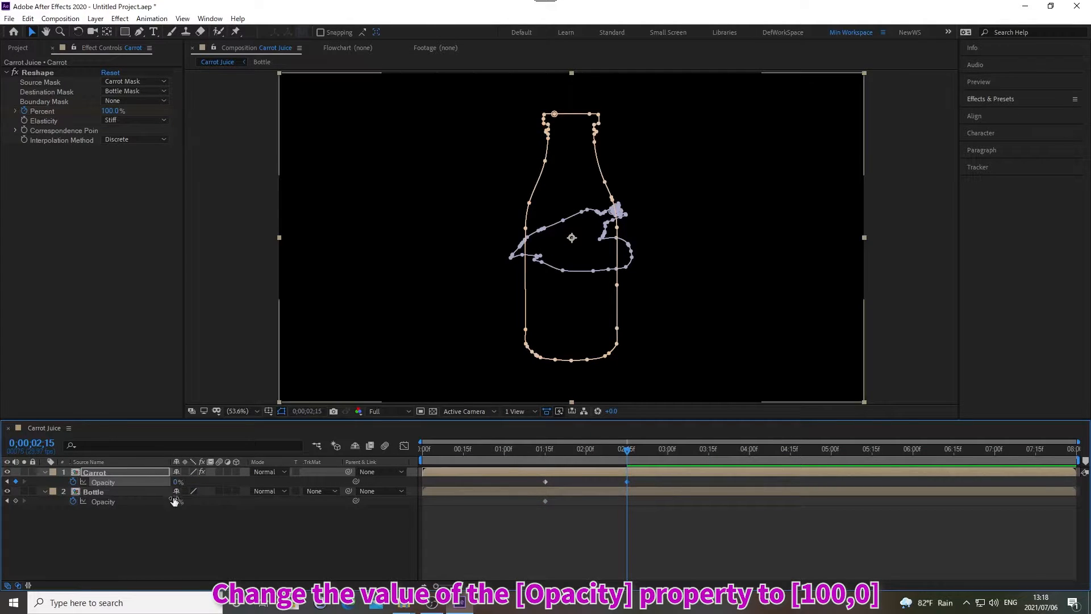
left_click(176, 501)
type("100")
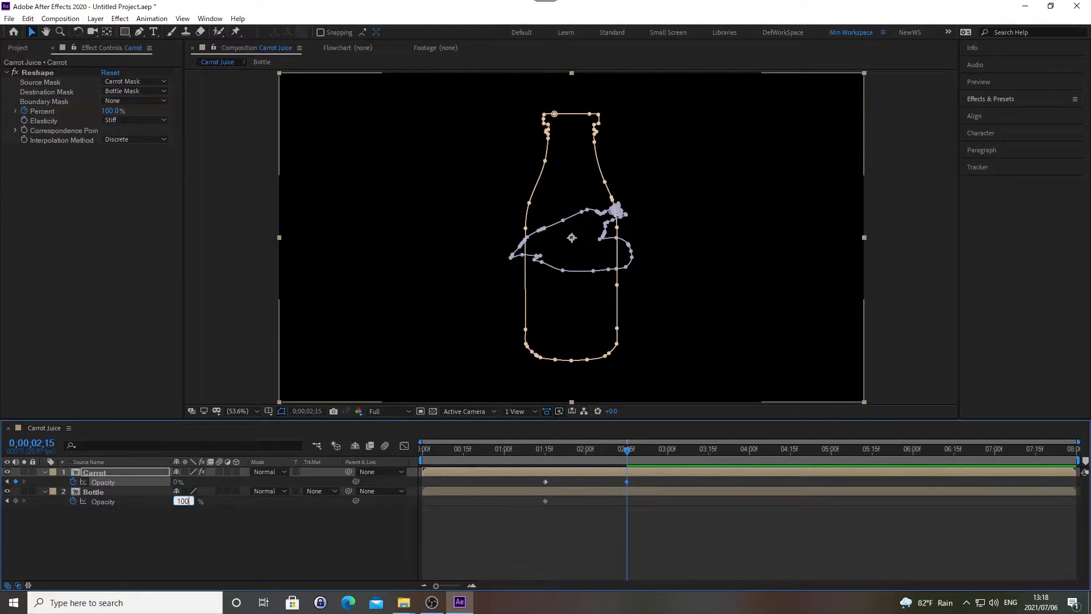
key("Return")
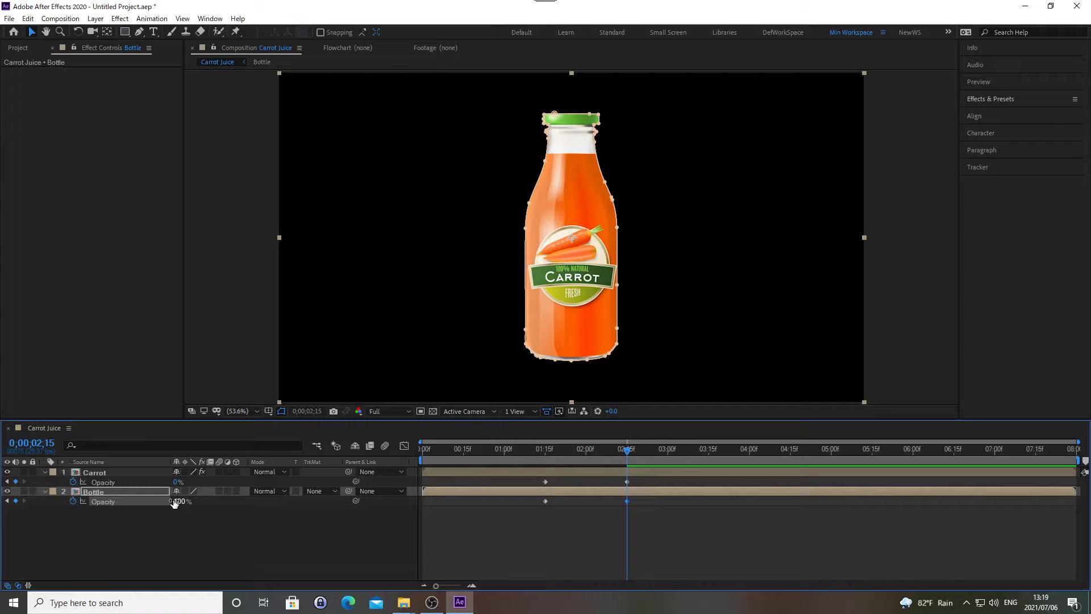
- Import BG.png from the 02_work folder and place it as the bottom layer of the Carrot Juice composition
key("ctrl+i")
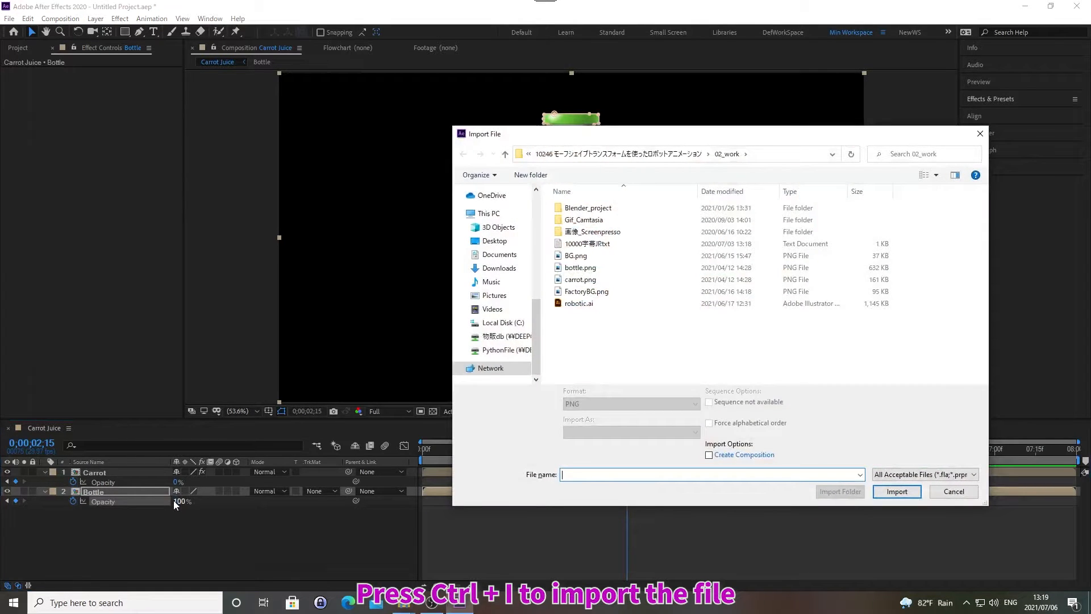
key("alt+d")
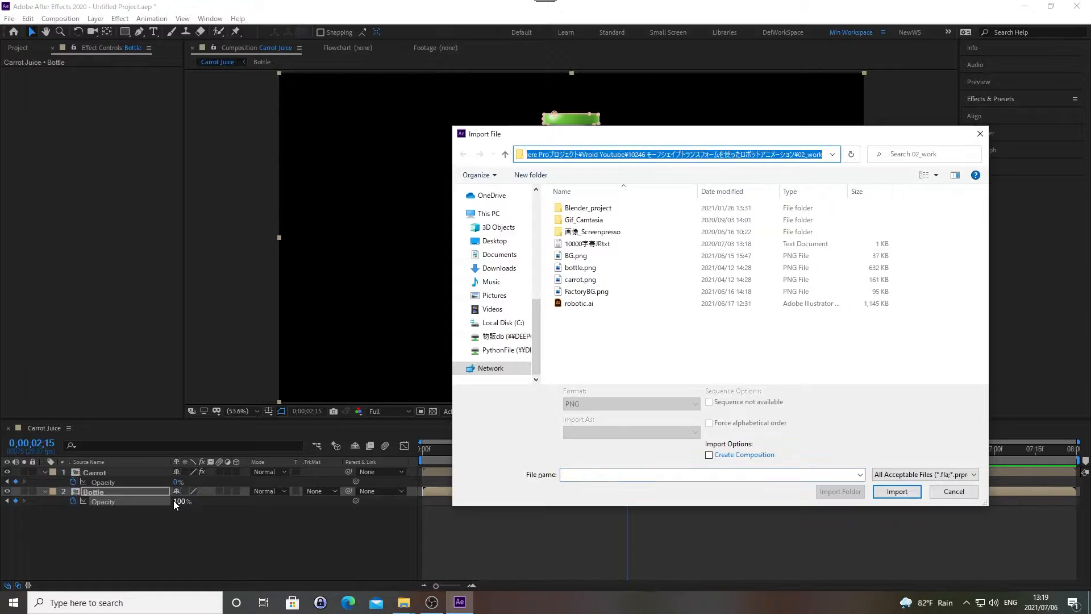
key("Return")
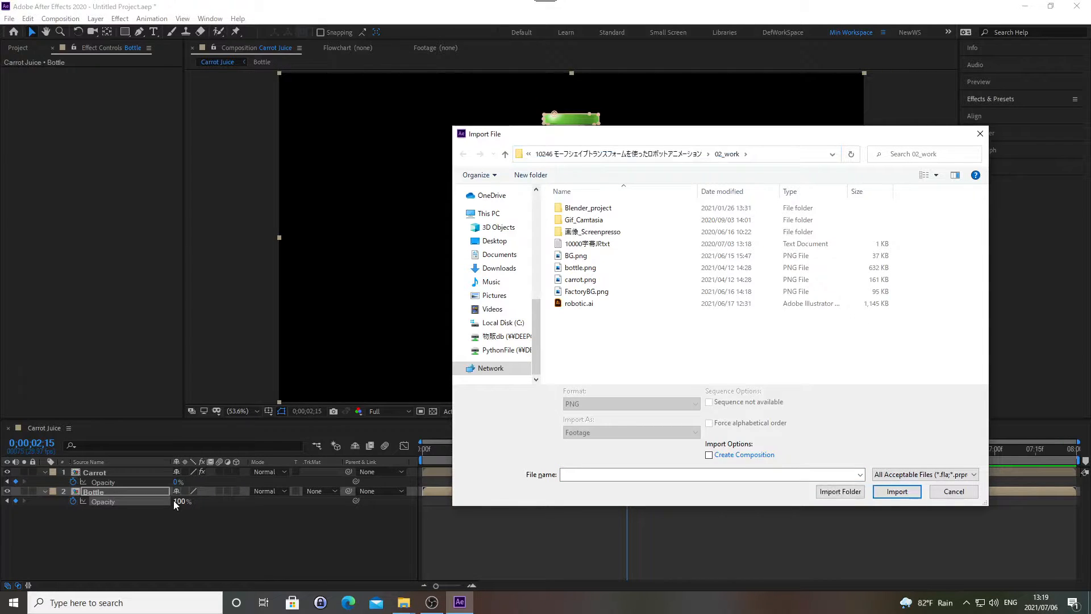
left_click(576, 256)
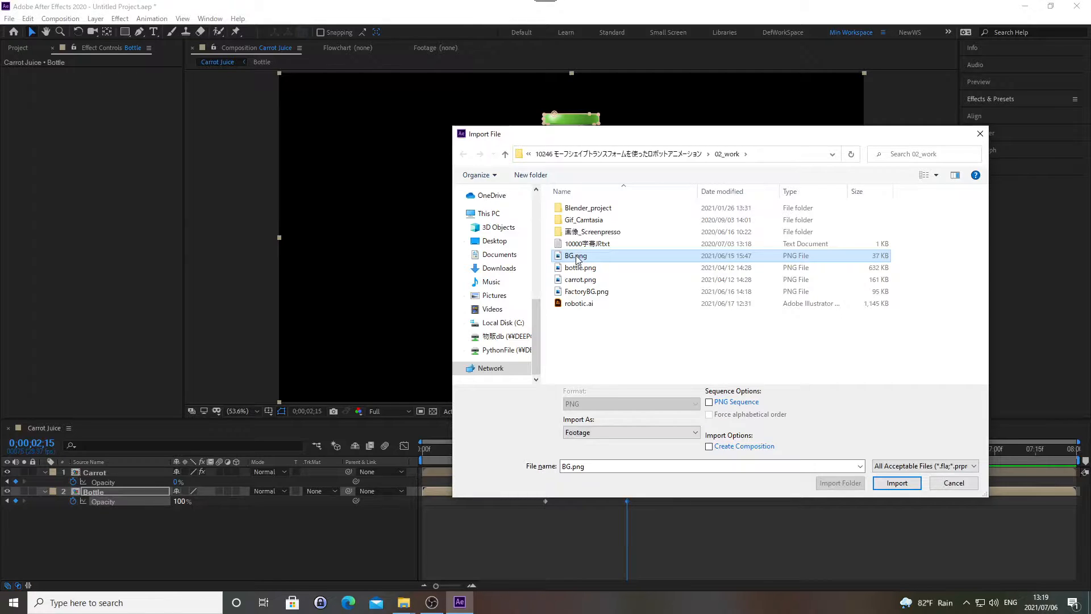
double_click(577, 258)
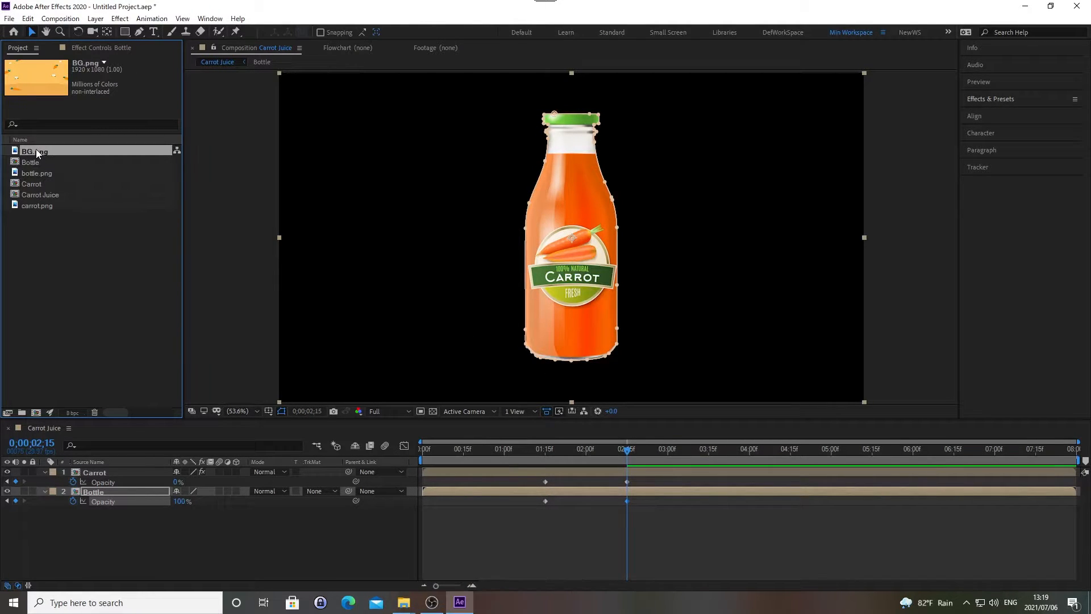
left_click_drag(35, 149, 150, 568)
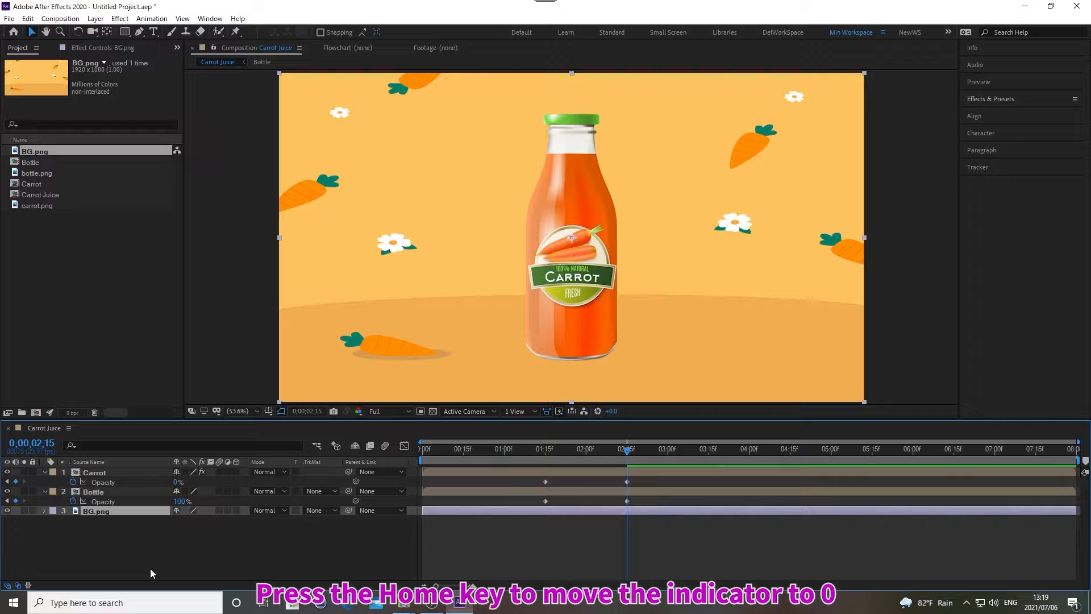
- Preview the morph animation from the beginning and collapse the Carrot and Bottle layers' properties
key("Home")
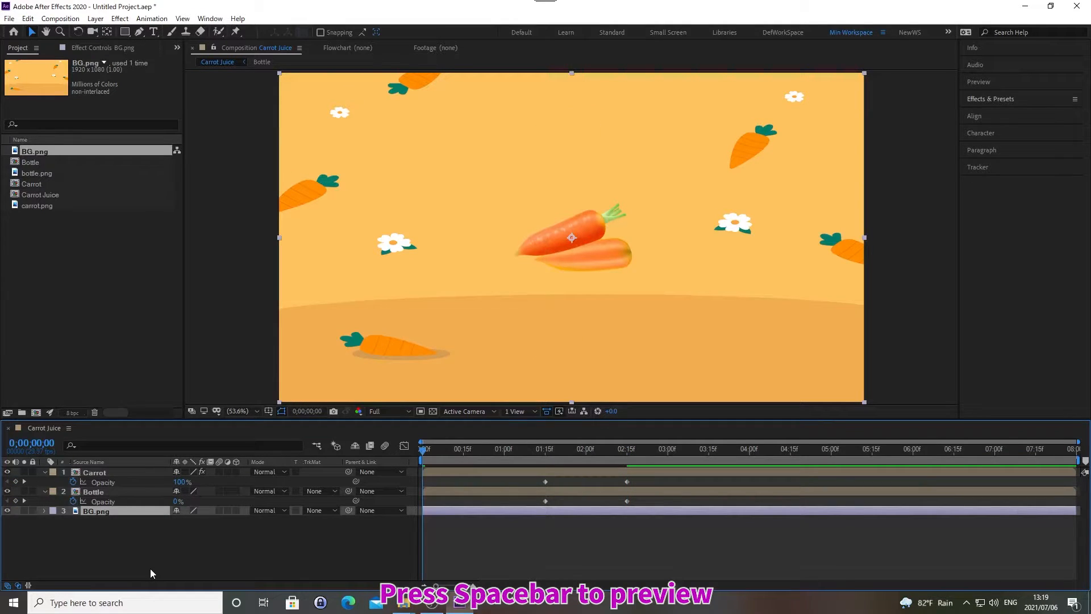
key("space")
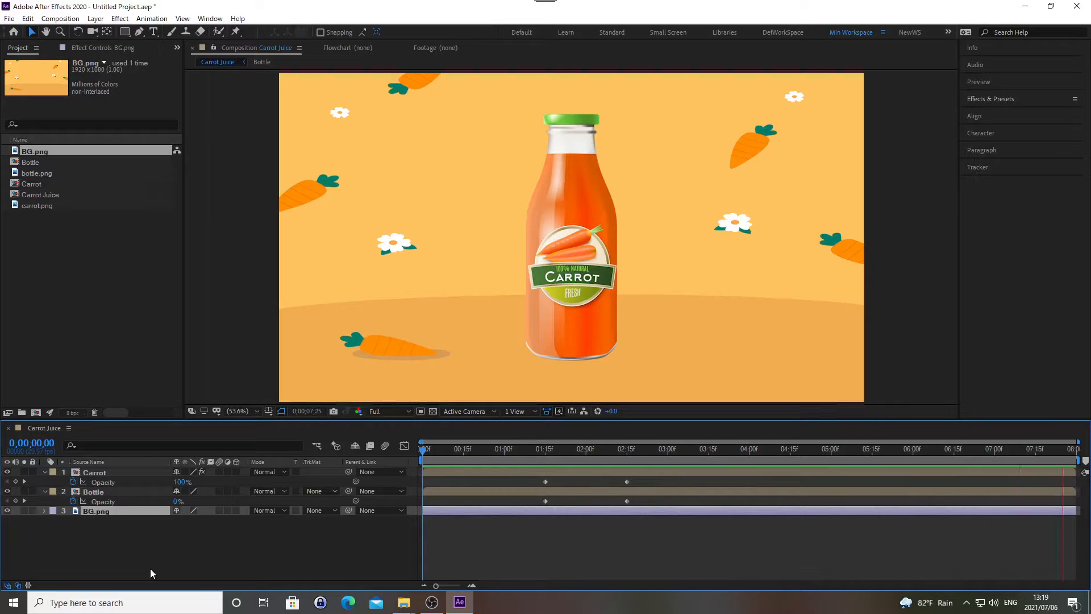
left_click(44, 473)
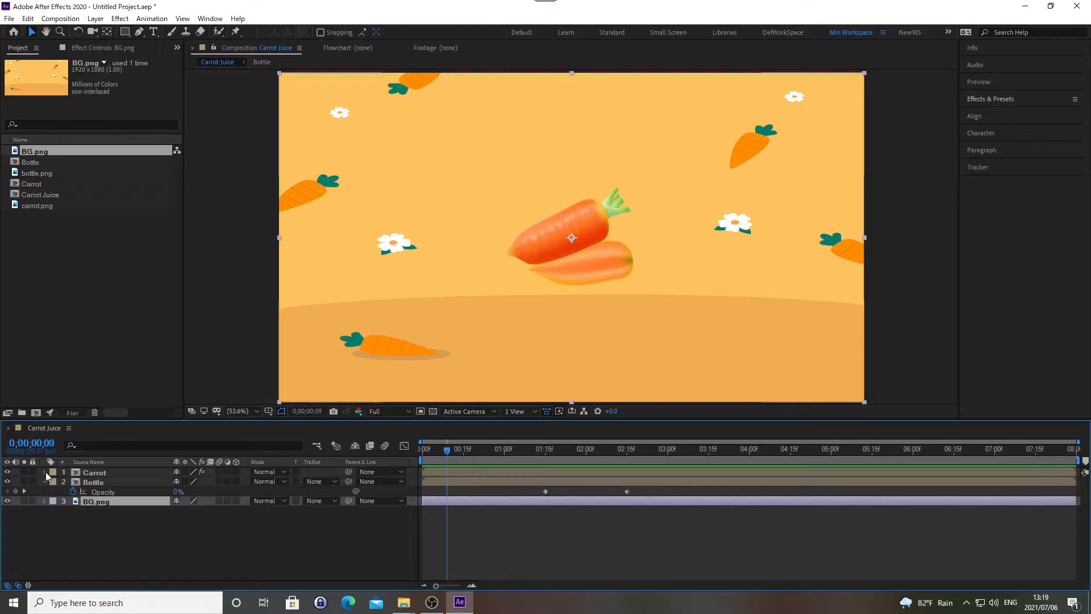
left_click(44, 482)
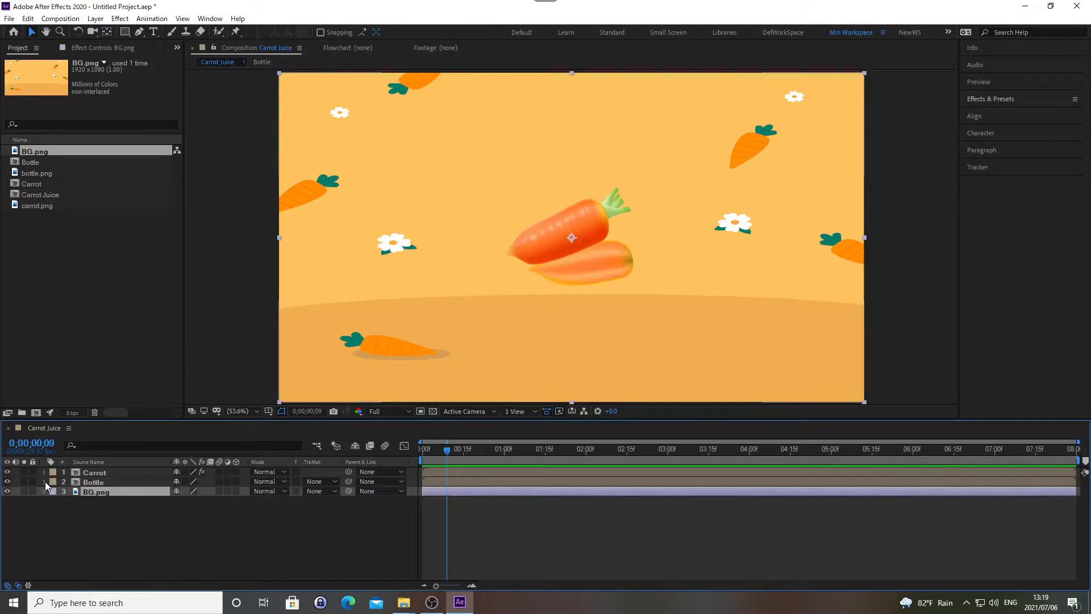
- Import robotic.ai from the 02_work folder as a Composition with Footage Dimensions set to Layer Size
key("ctrl+i")
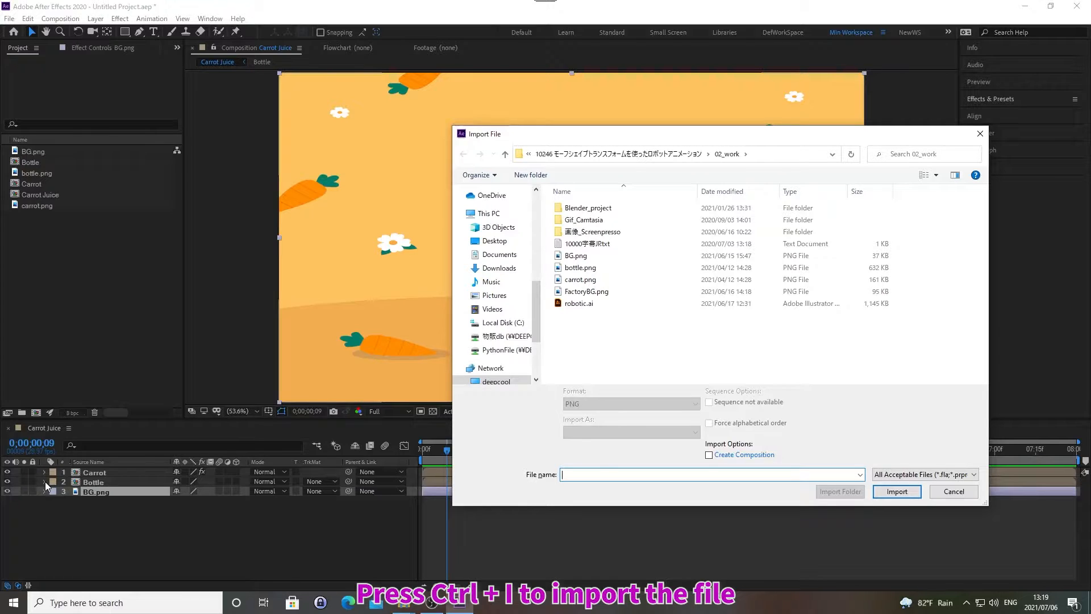
key("alt+d")
key("End")
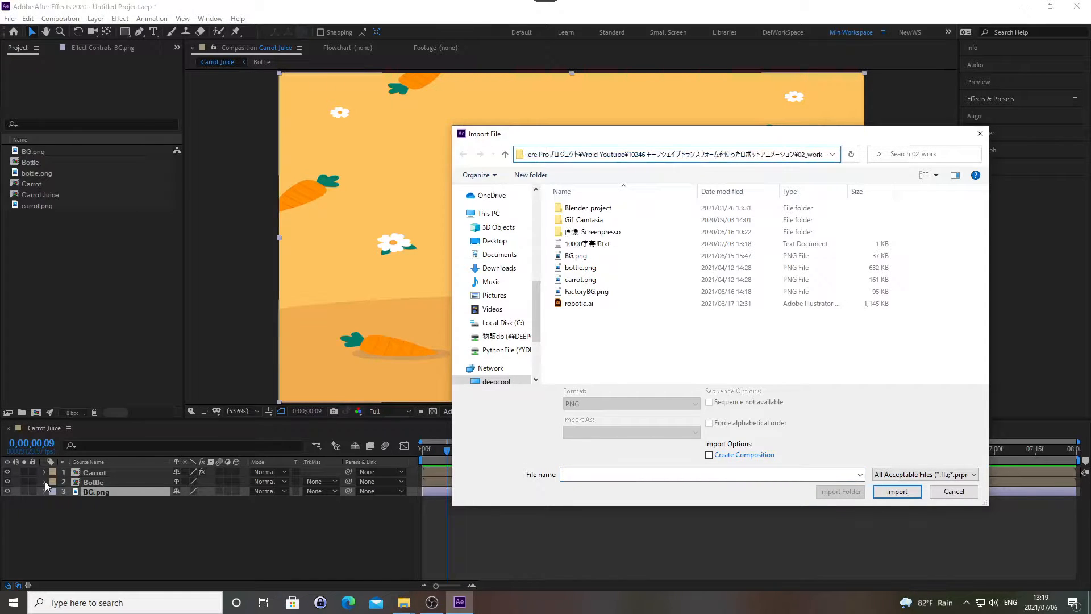
key("Return")
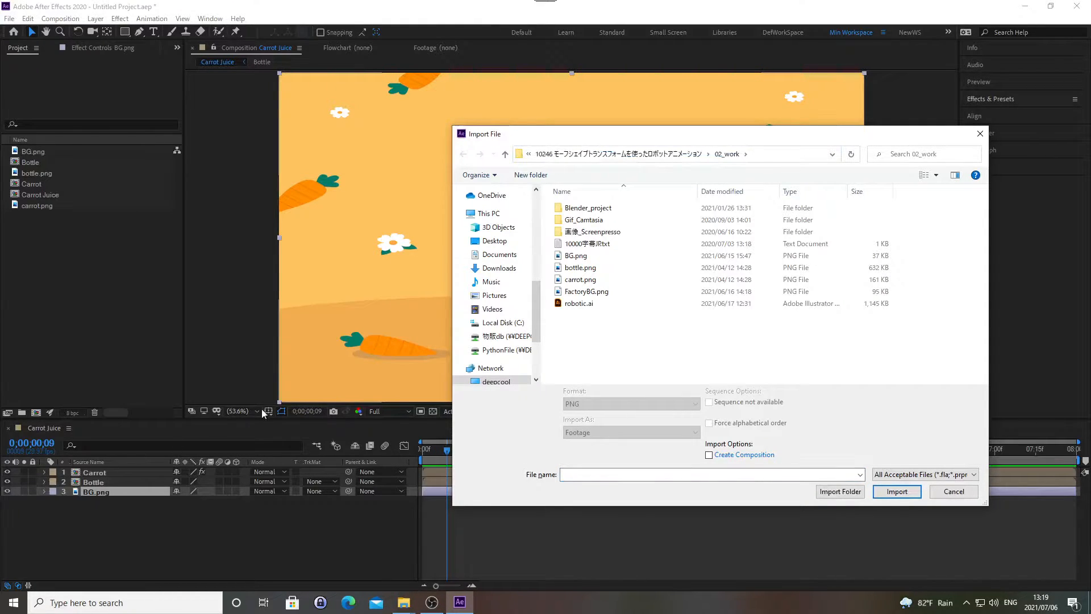
left_click(580, 305)
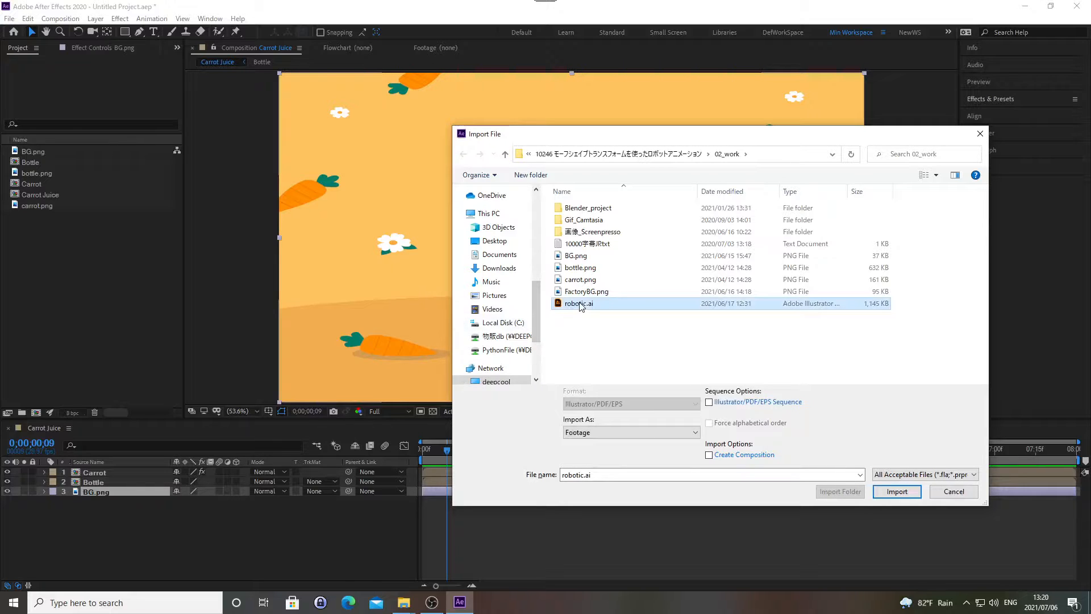
double_click(580, 304)
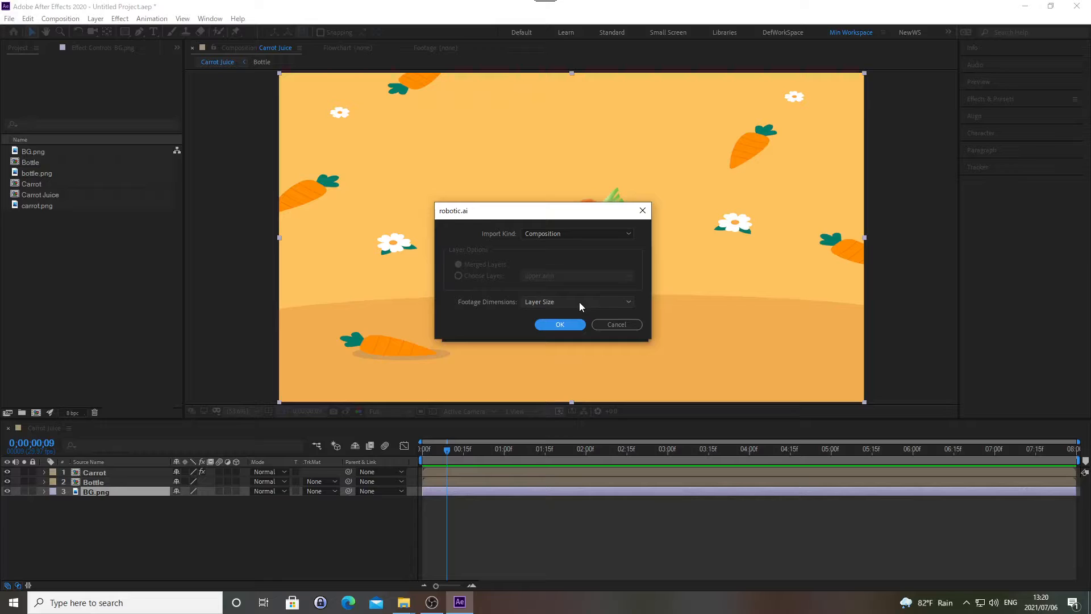
left_click(560, 233)
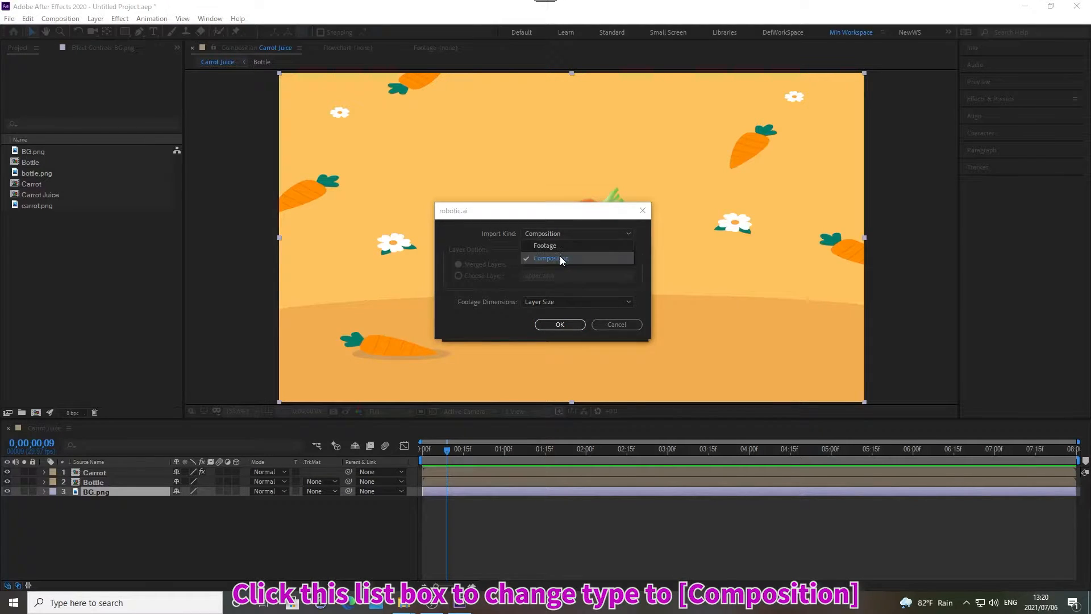
left_click(560, 258)
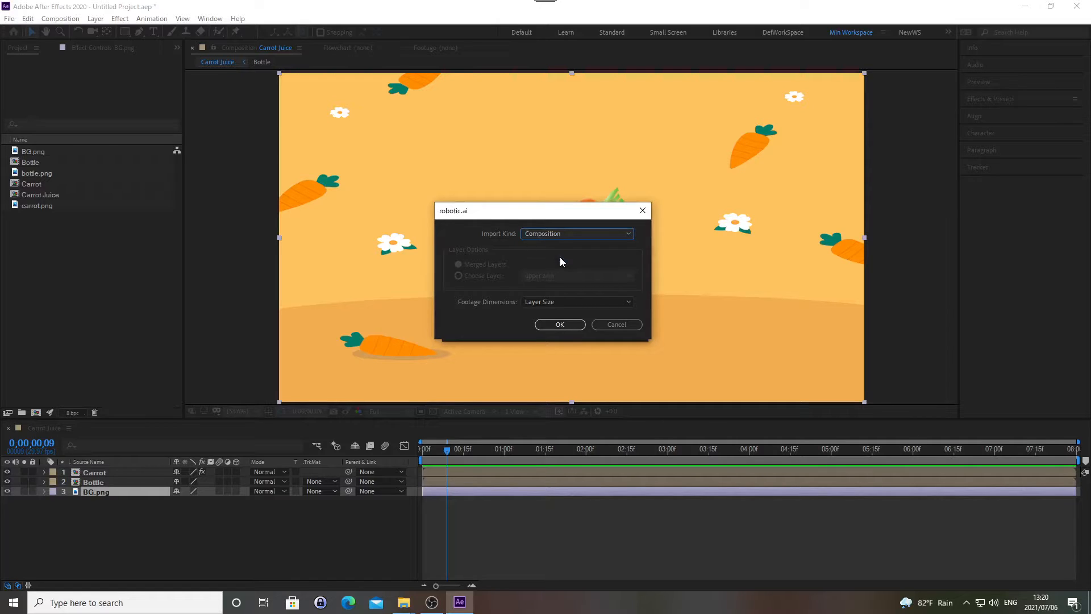
left_click(560, 302)
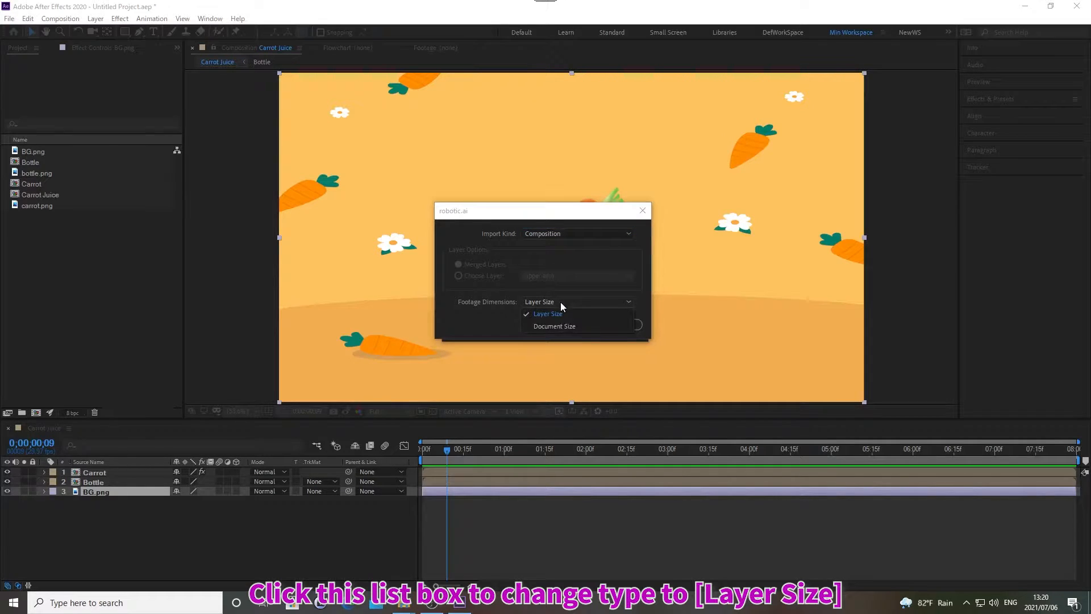
left_click(560, 314)
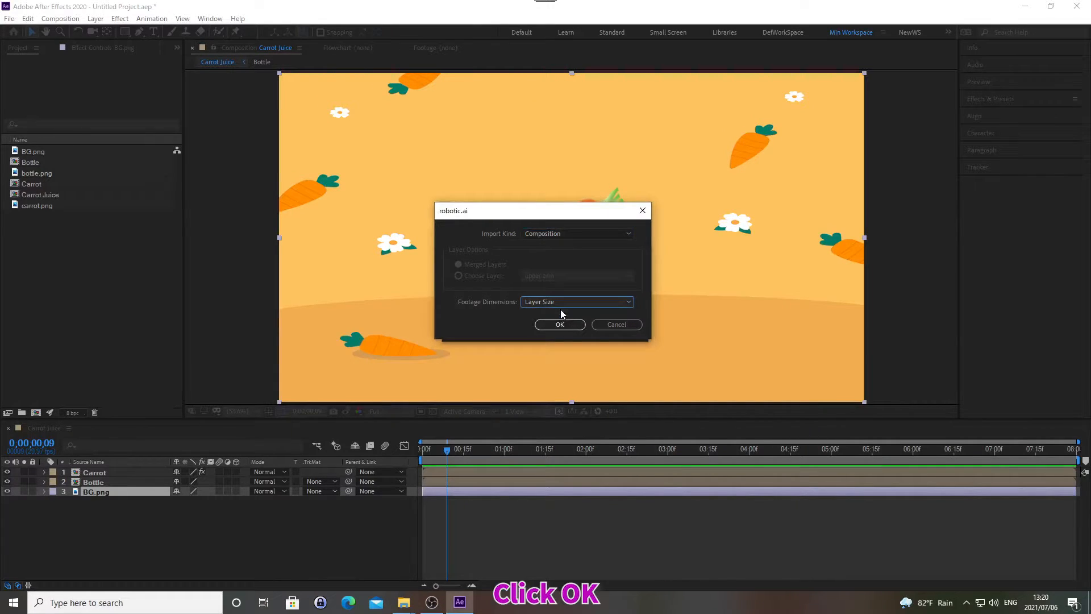
left_click(560, 324)
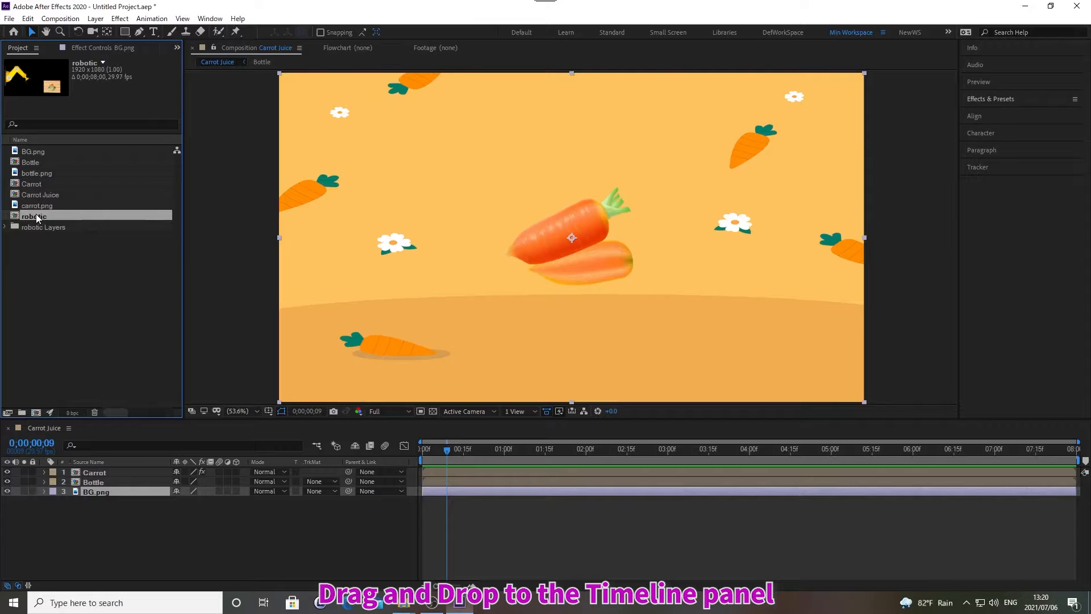
- Add the robotic composition as the top layer of Carrot Juice and make it start at 0;00;03;00
left_click_drag(35, 215, 150, 568)
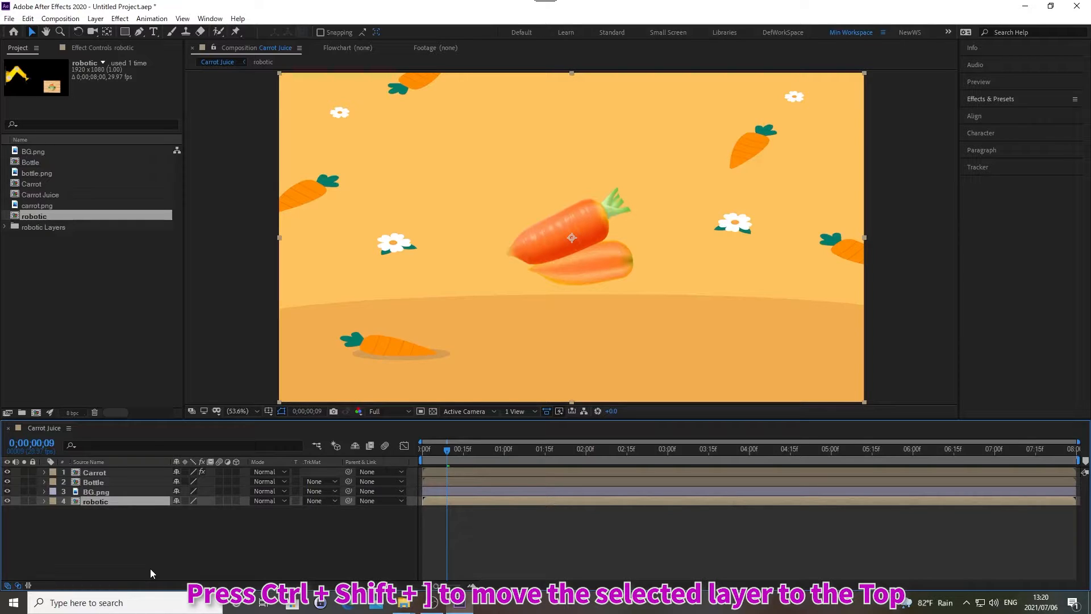
key("ctrl+shift+bracketright")
key("alt+shift+j")
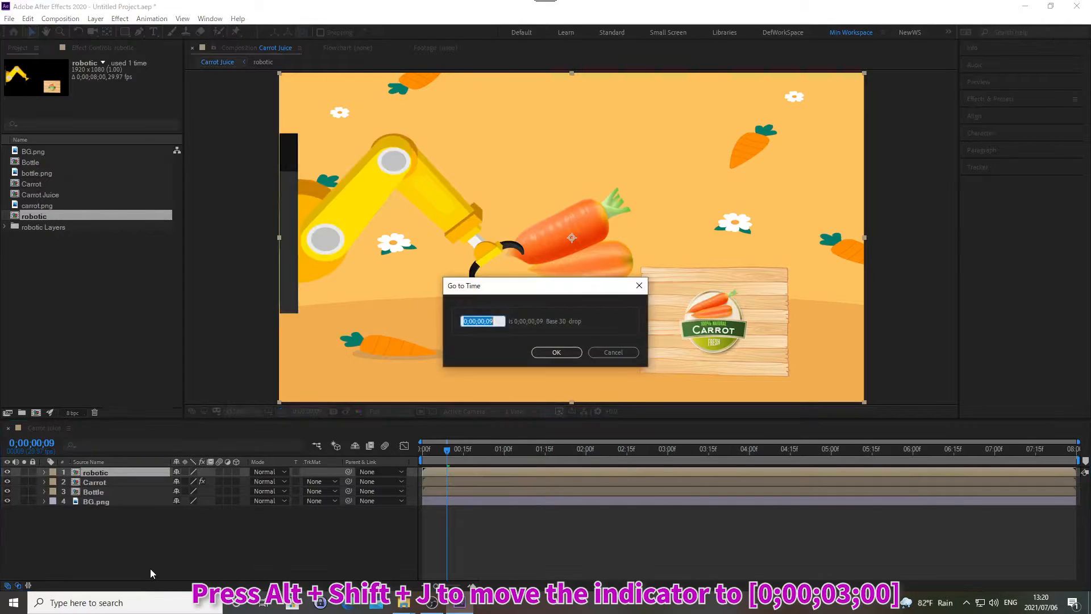
type("0;00;03;00")
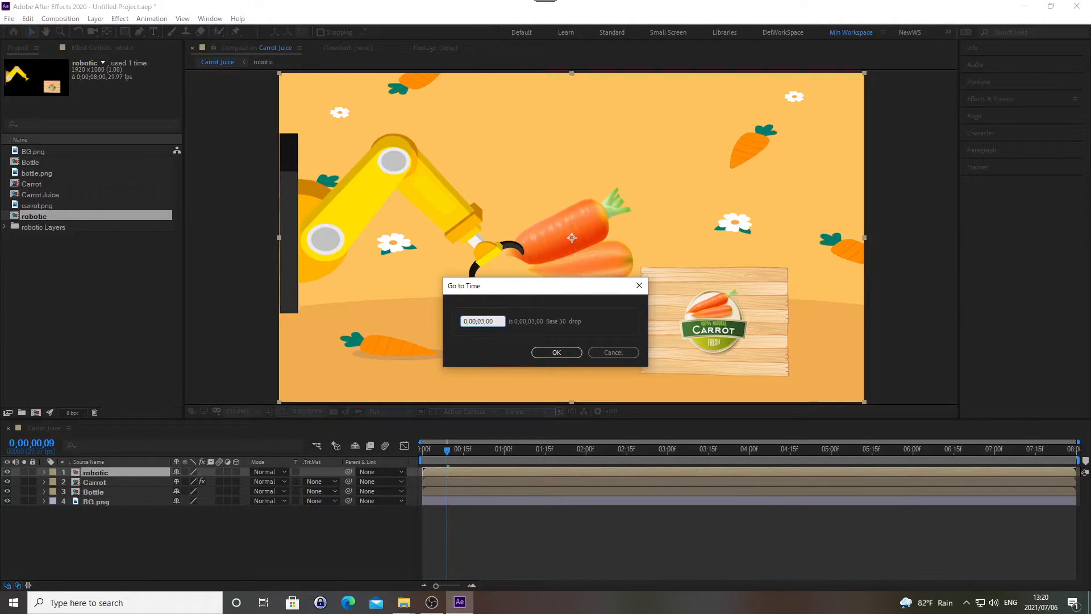
key("Return")
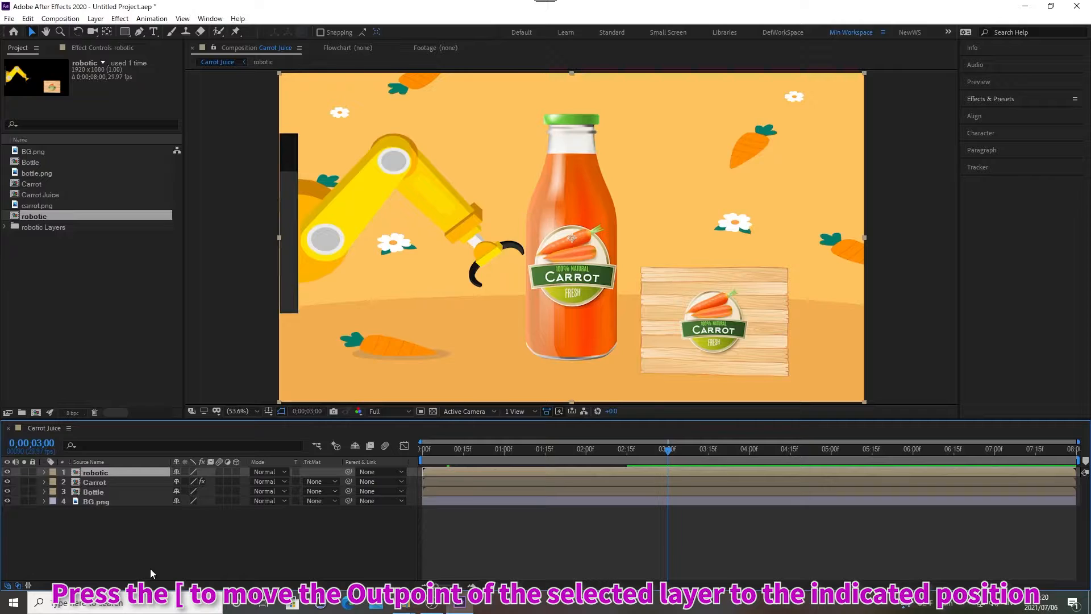
key("bracketleft")
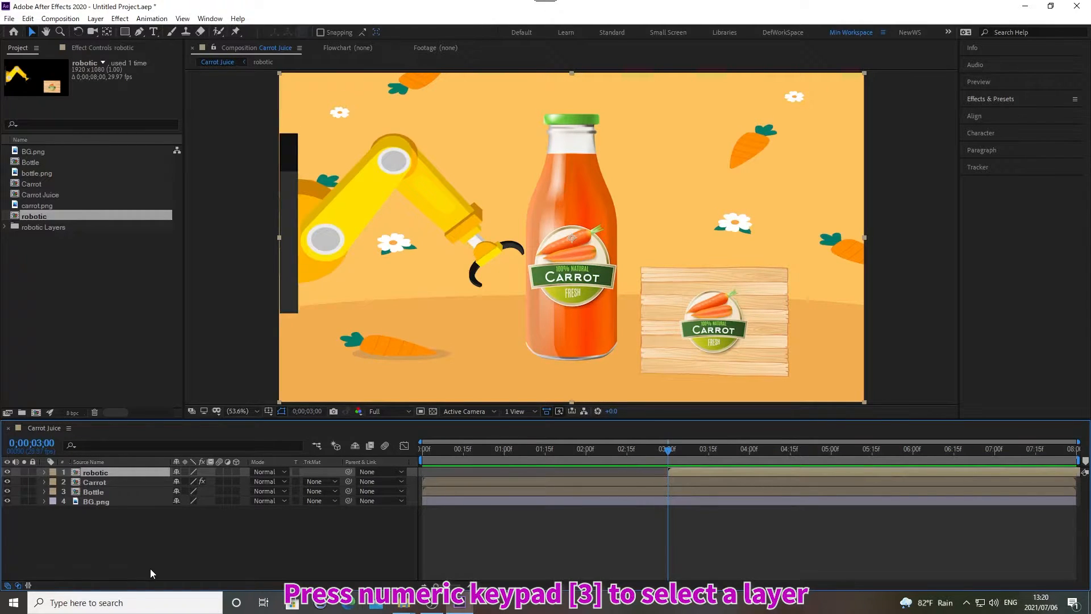
- Create Scale and Position keyframes for the Bottle layer at 0;00;02;15 in the Carrot Juice composition
key("KP_3")
key("alt+shift+j")
type("0;00;02;15")
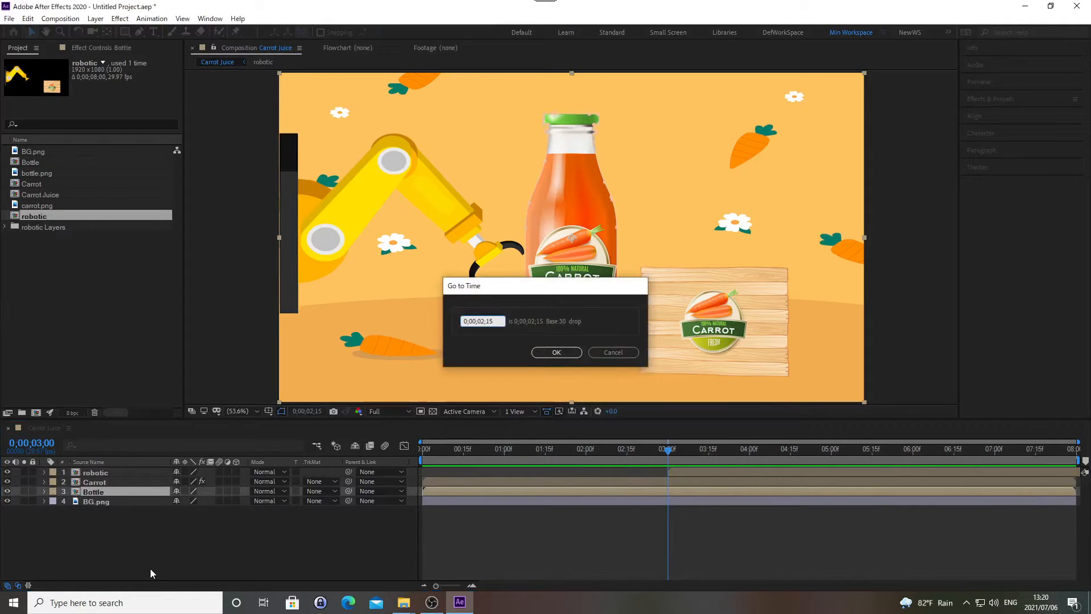
key("Return")
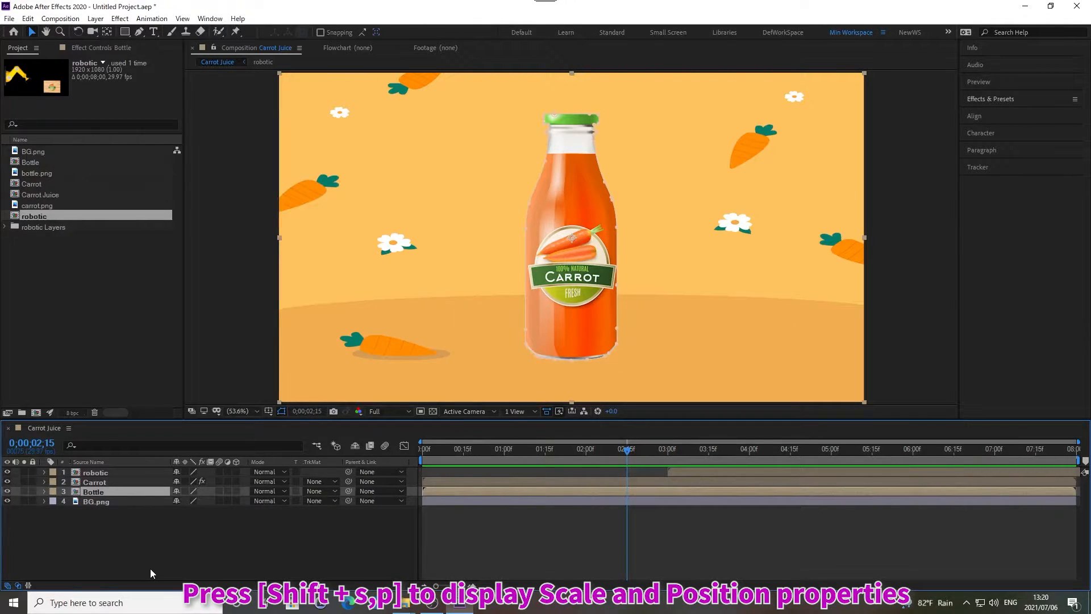
key("s")
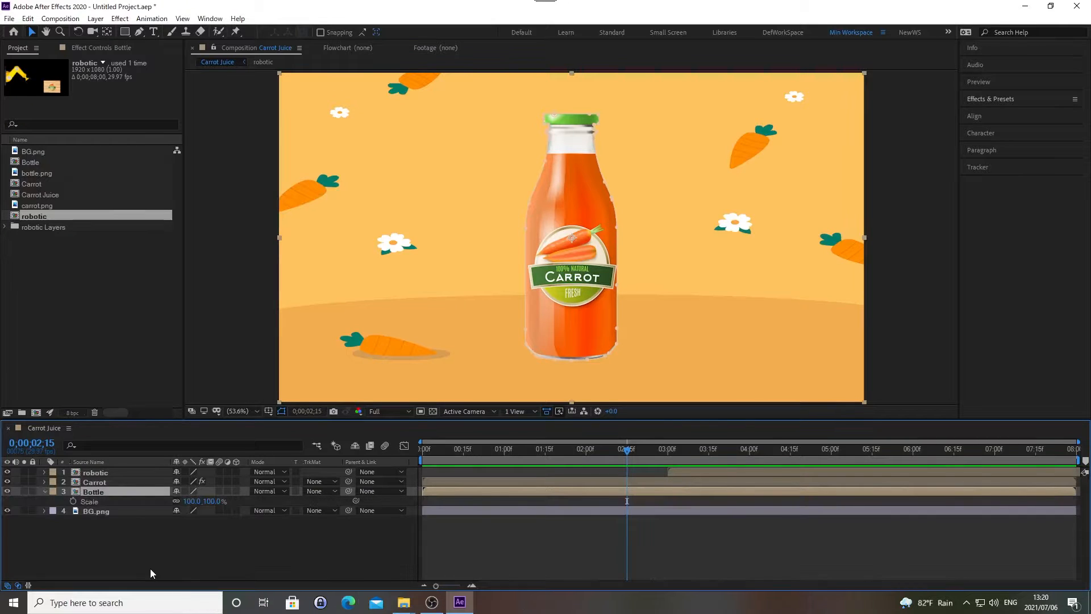
key("shift+p")
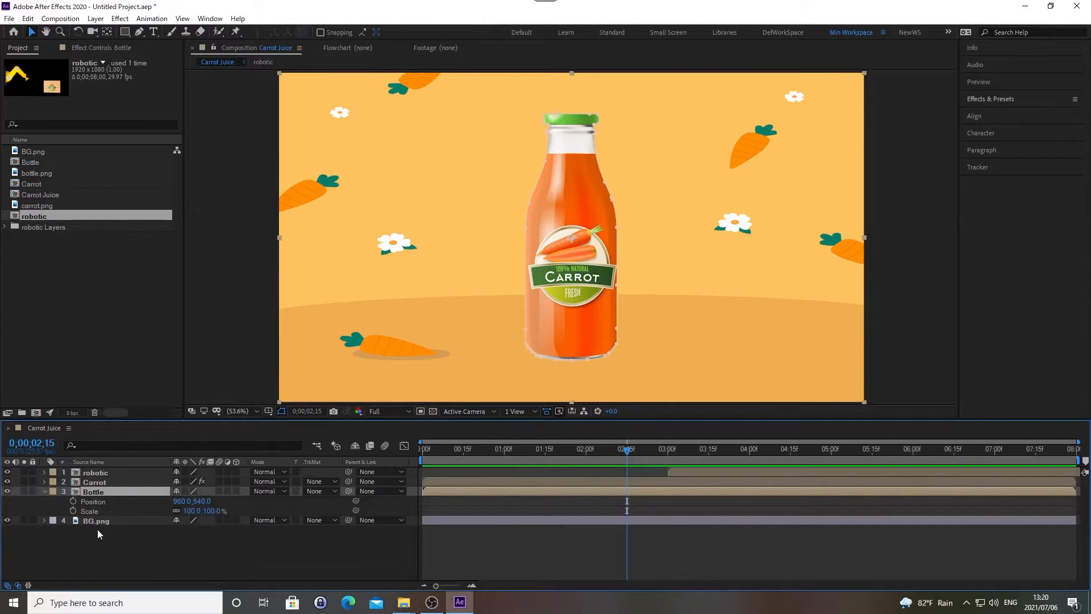
left_click(73, 511)
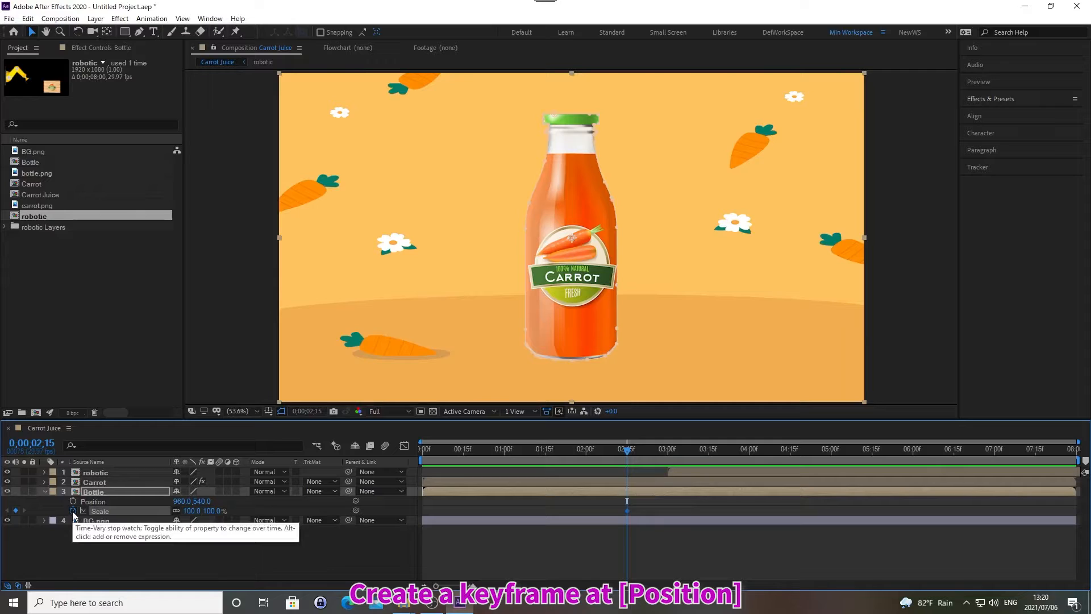
left_click(74, 502)
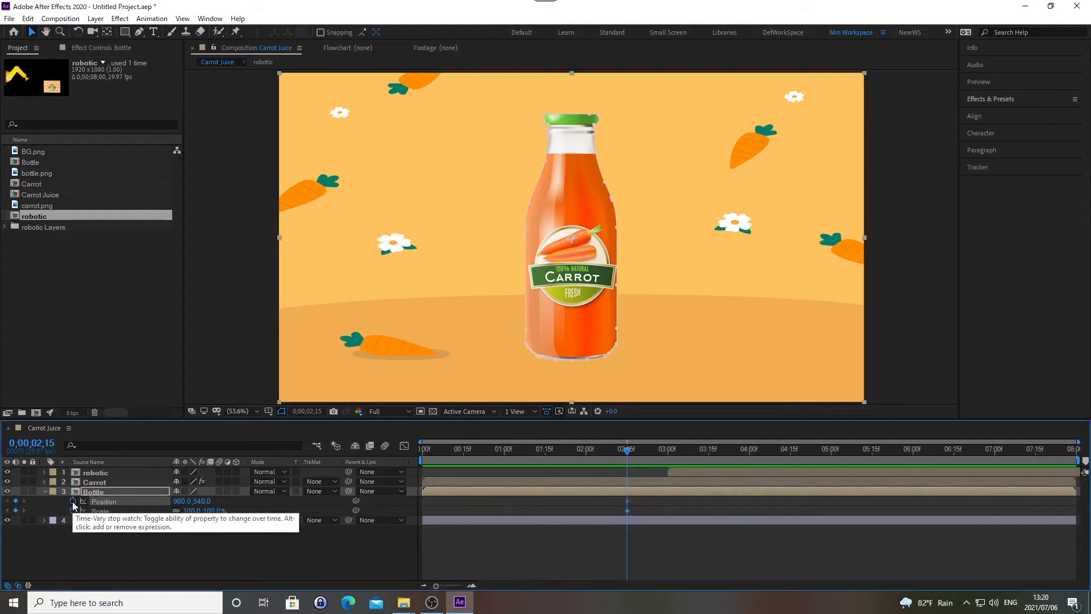
- At 0;00;03;00, set the Bottle layer's Scale to 60% and its Position to 960, 743
key("alt+shift+j")
type("0;00;03;00")
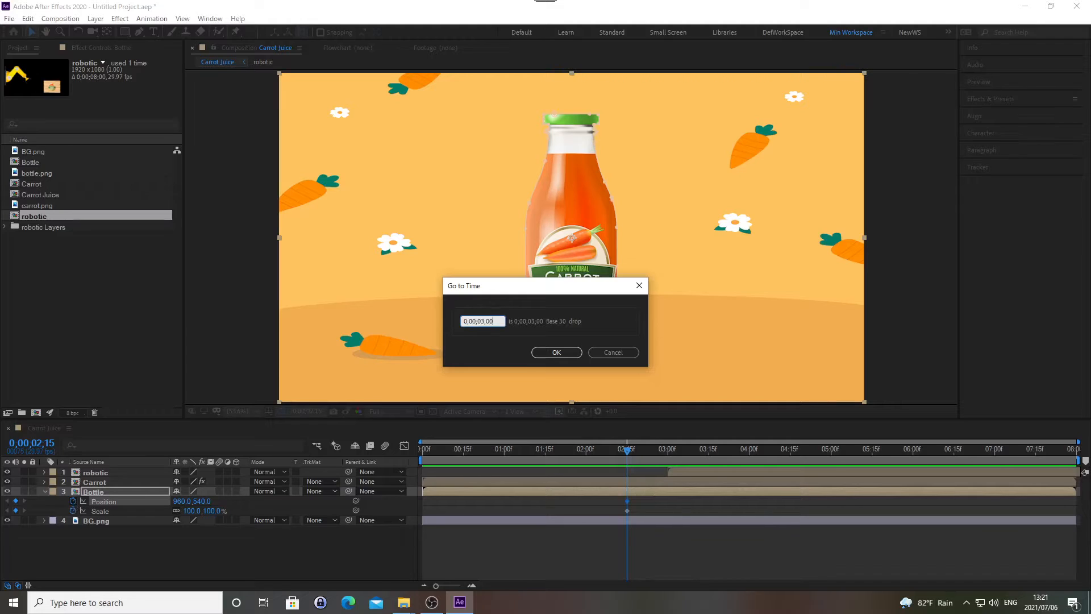
key("Return")
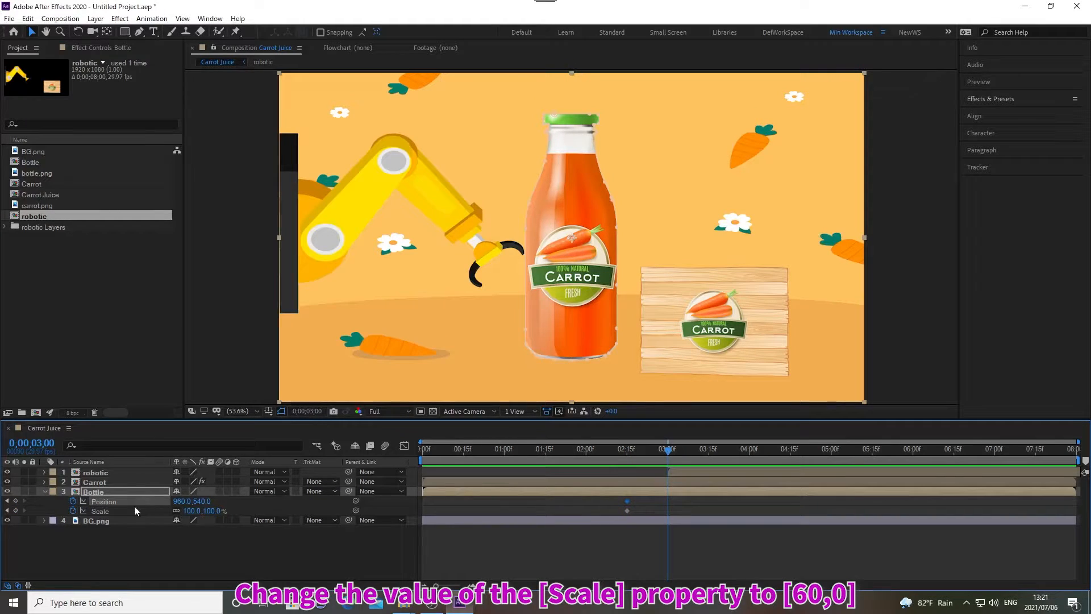
left_click(194, 511)
type("60")
key("Return")
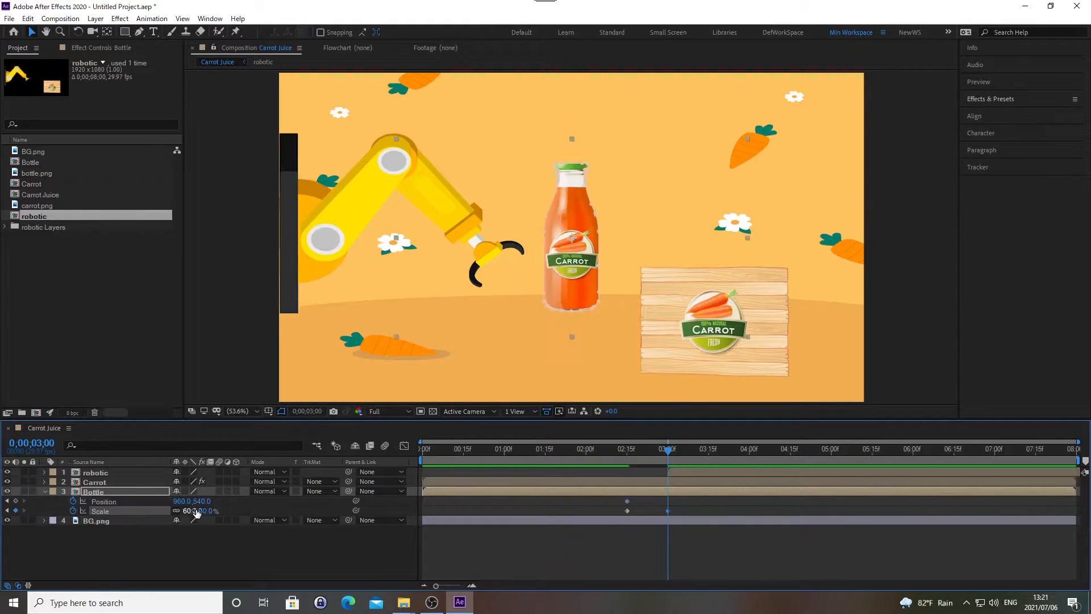
left_click(183, 502)
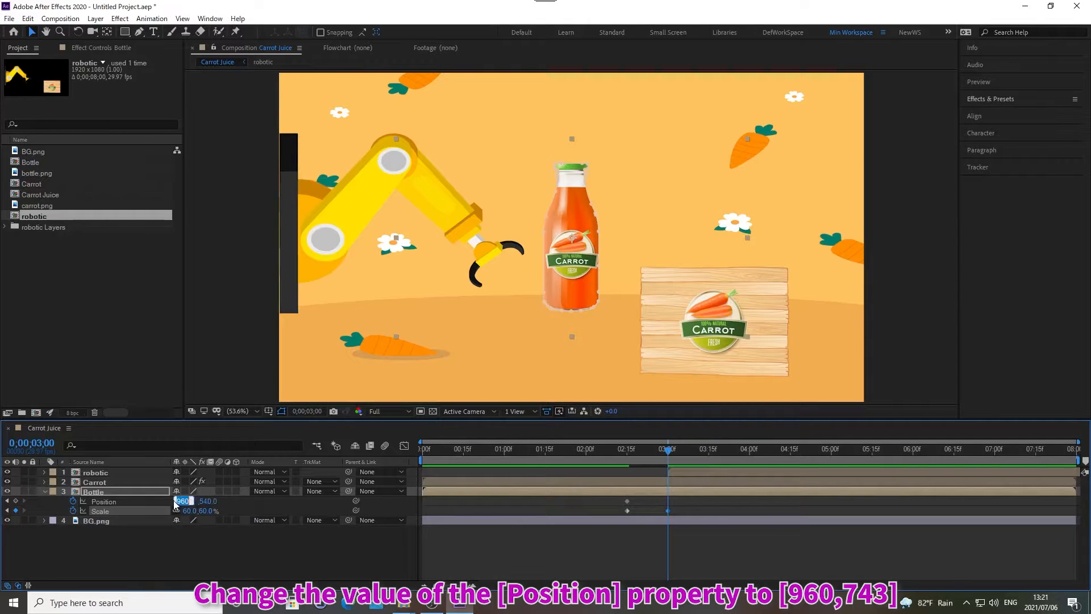
key("Tab")
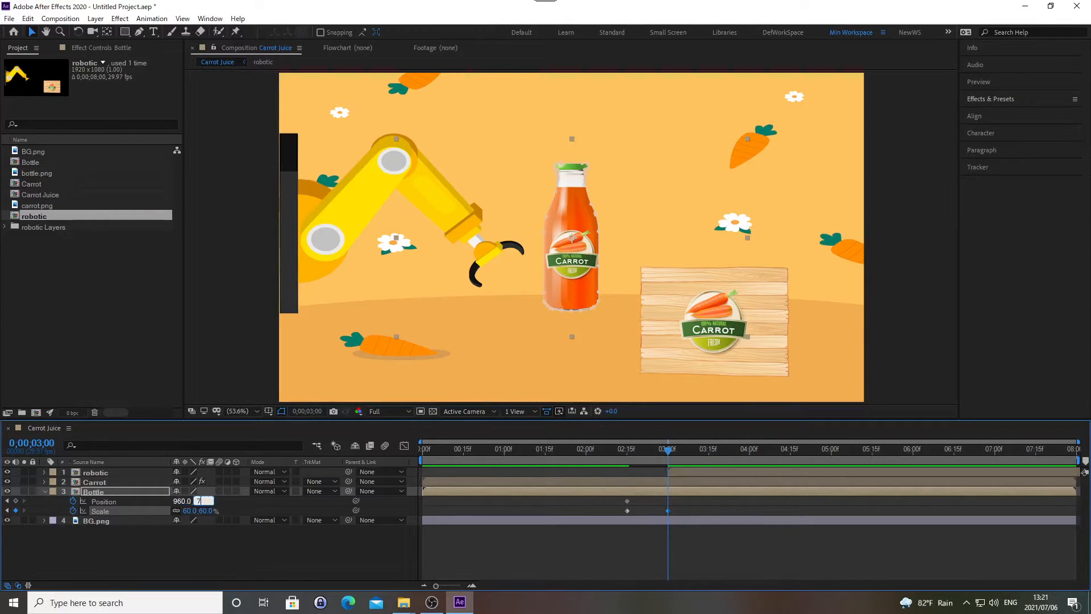
type("743")
key("Return")
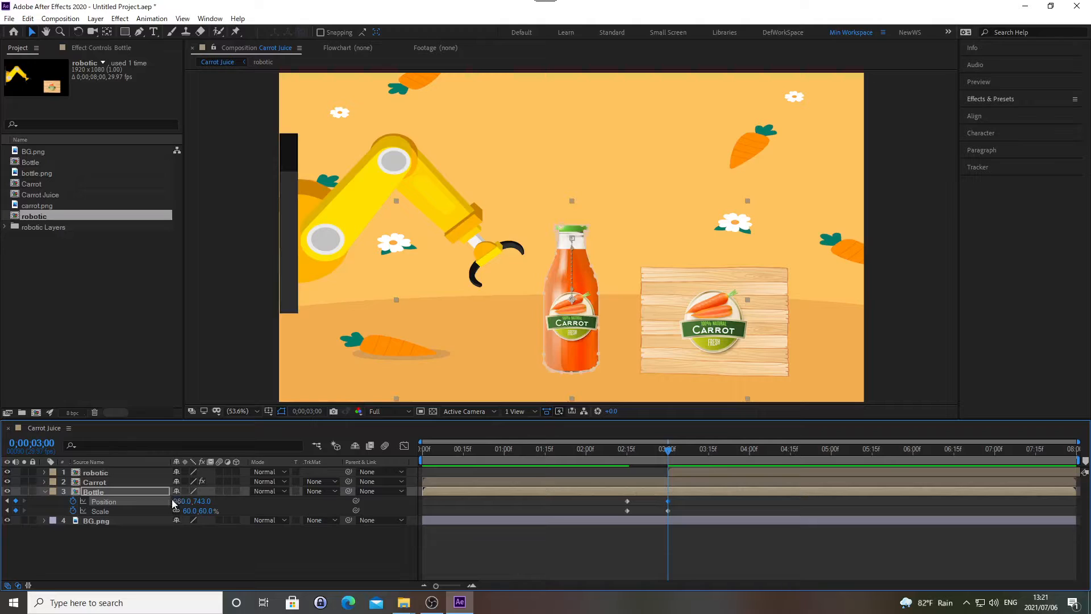
- Open the robotic composition and add the Bottle composition as its bottom layer
double_click(134, 472)
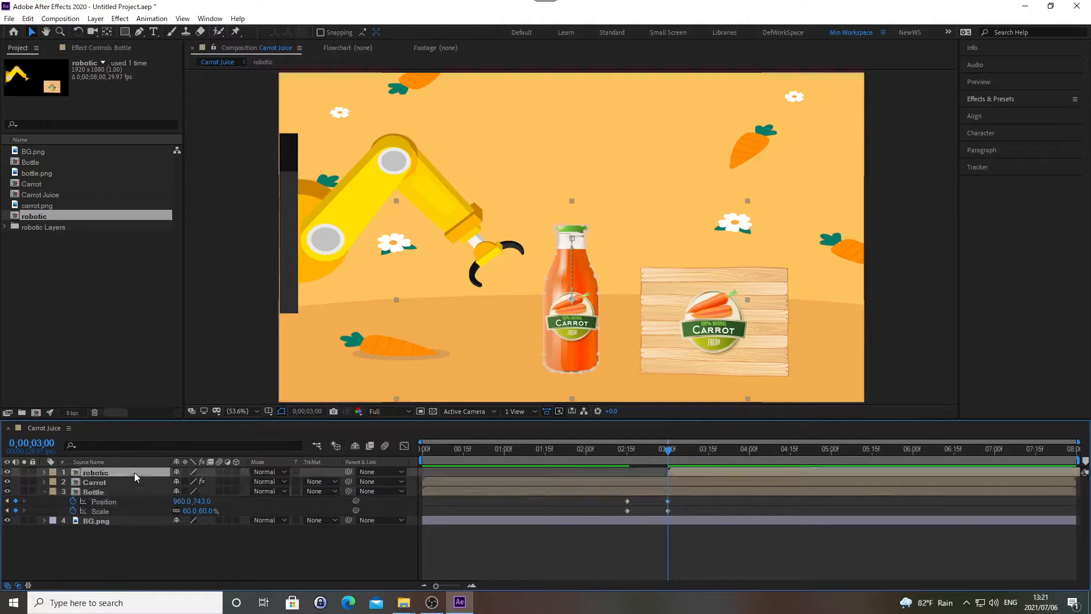
left_click(36, 161)
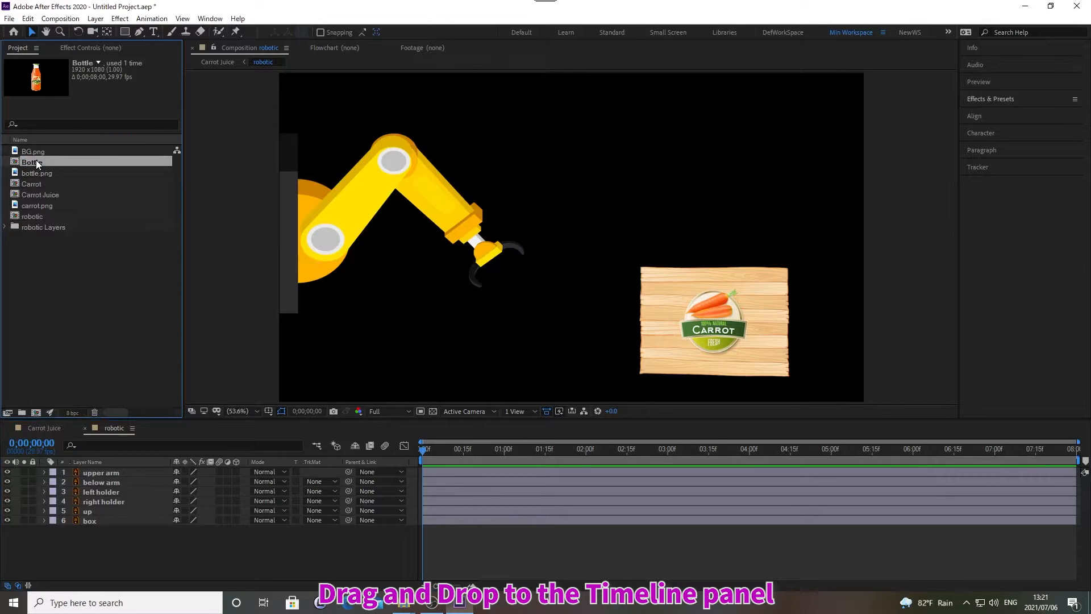
left_click_drag(36, 161, 150, 568)
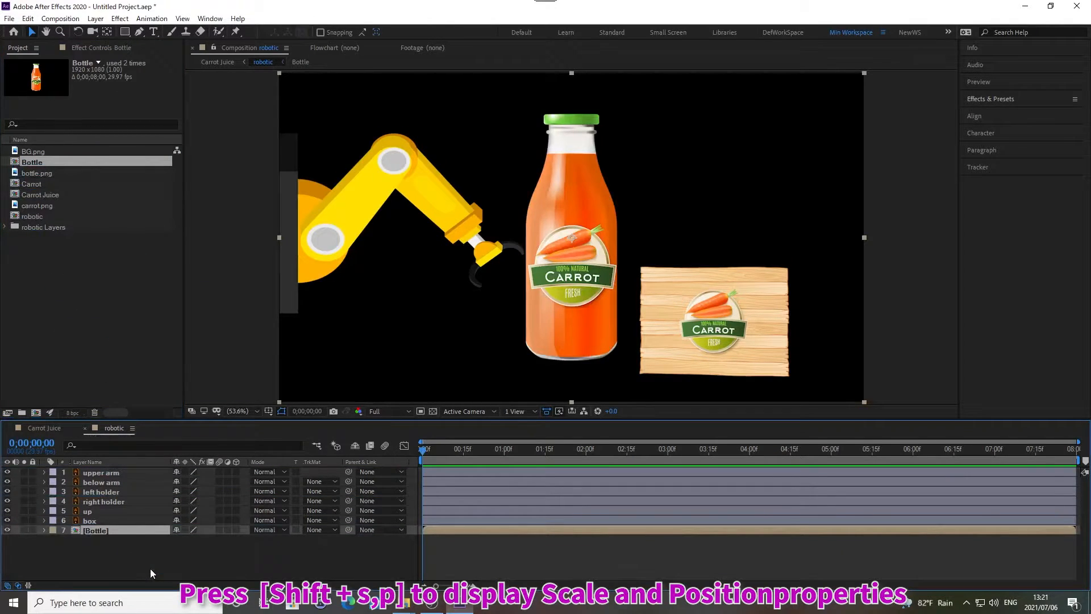
- Set the Bottle layer's Scale to 60% and Position to 960, 743 in the robotic composition, and collapse its properties
key("p")
key("shift+s")
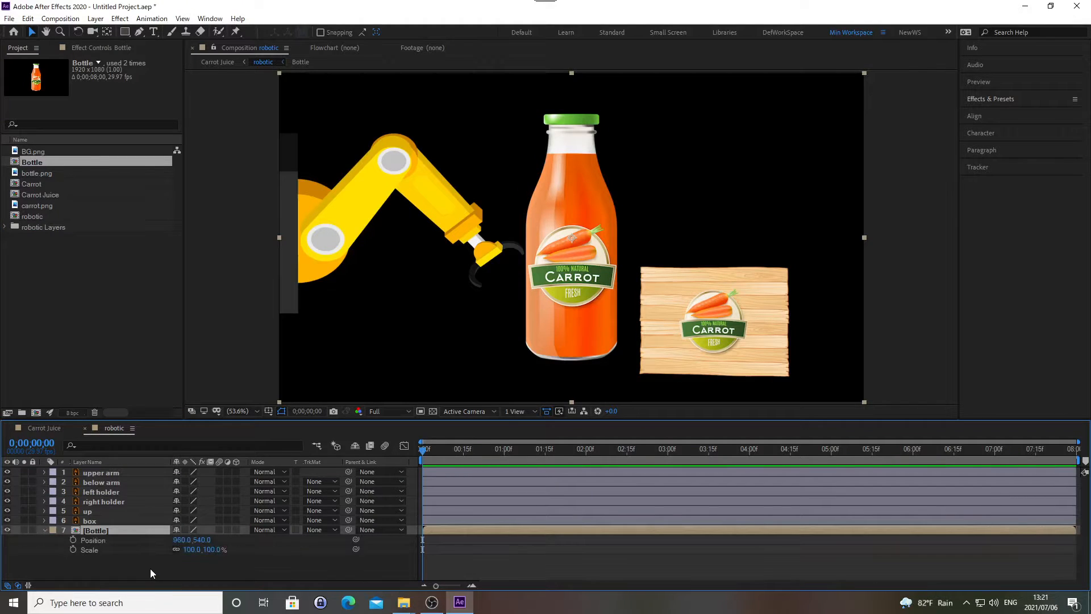
left_click(185, 549)
type("60")
key("Return")
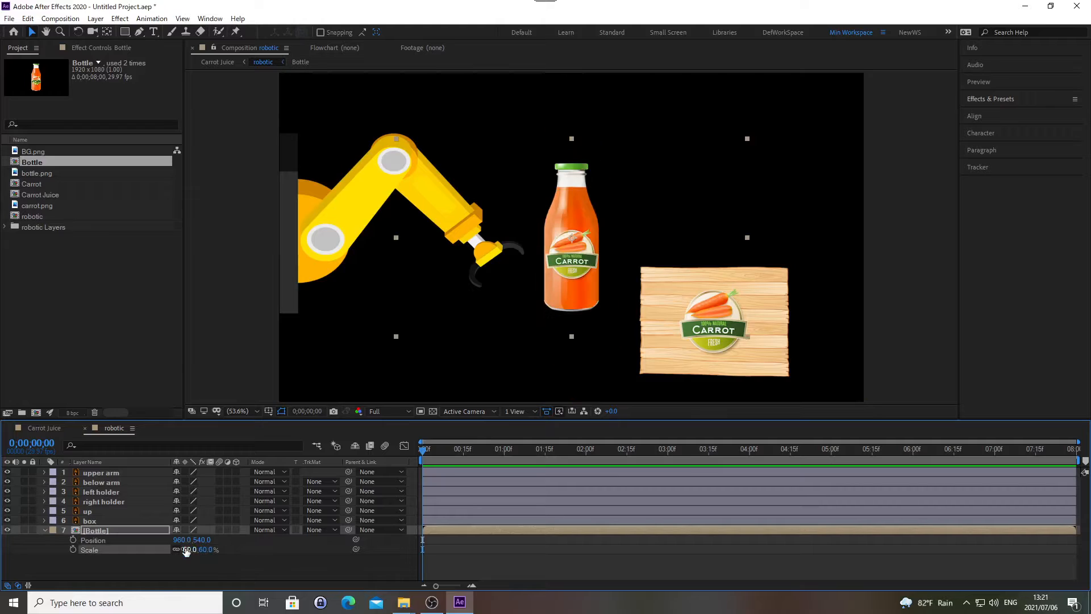
left_click(184, 540)
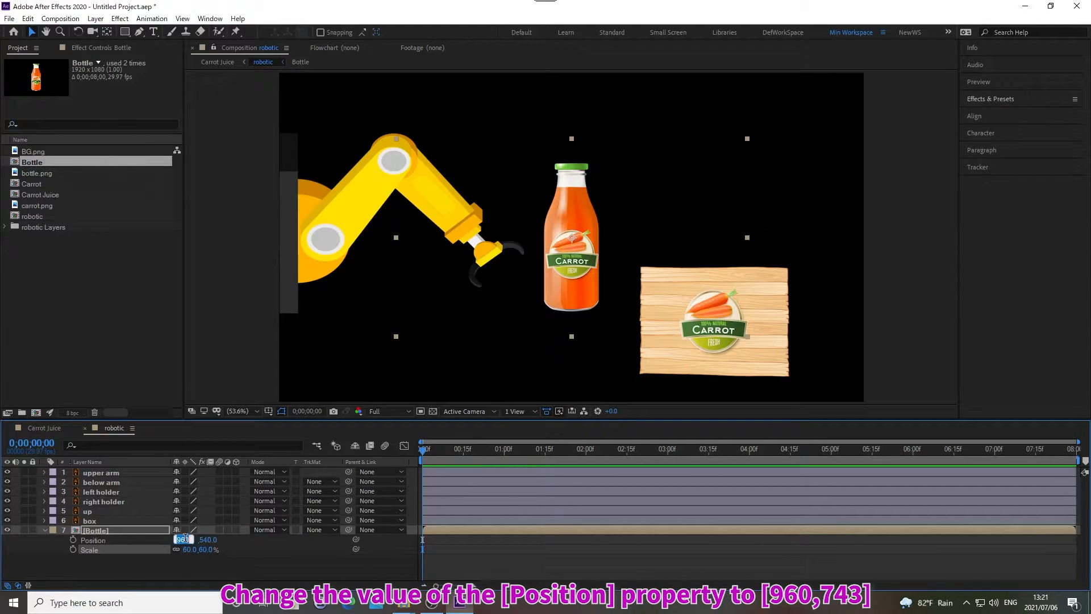
key("Tab")
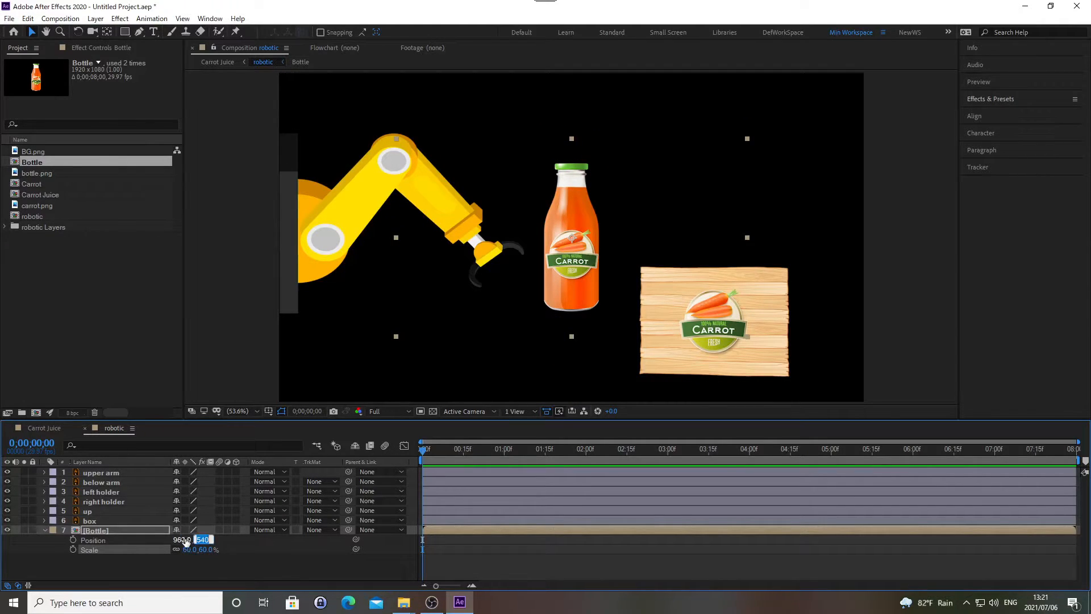
type("743")
key("Return")
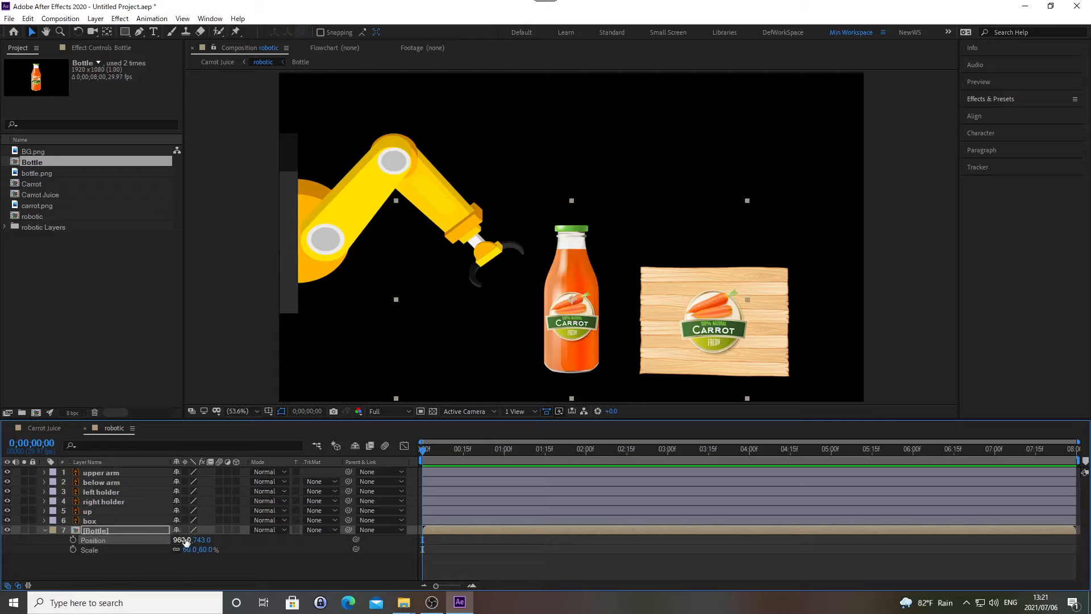
left_click(44, 531)
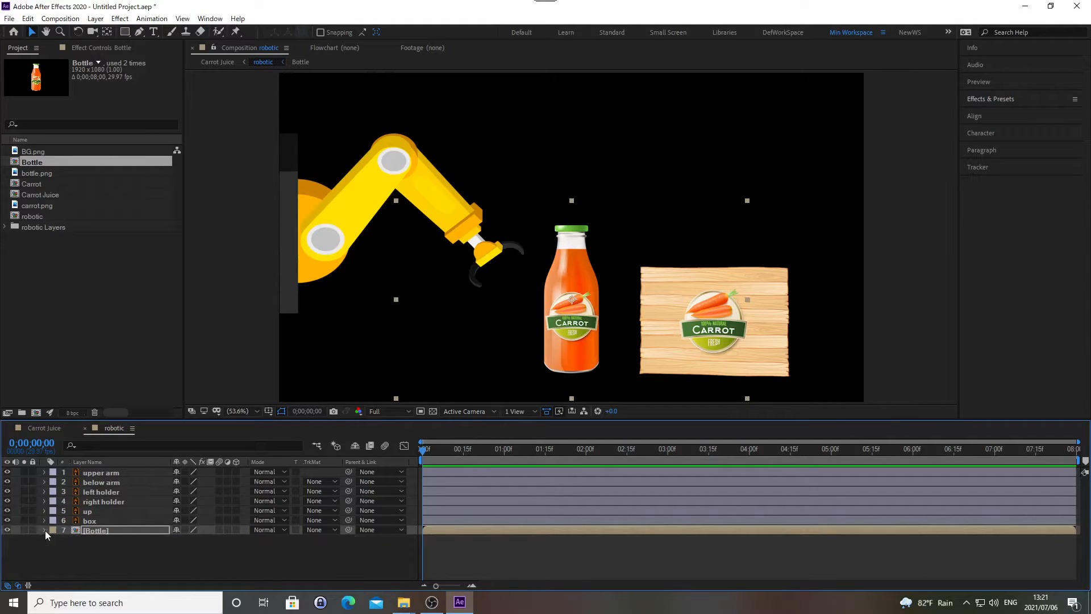
- Import FactoryBG.png from the 02_work folder and place it as the bottom layer of the robotic composition
key("ctrl+i")
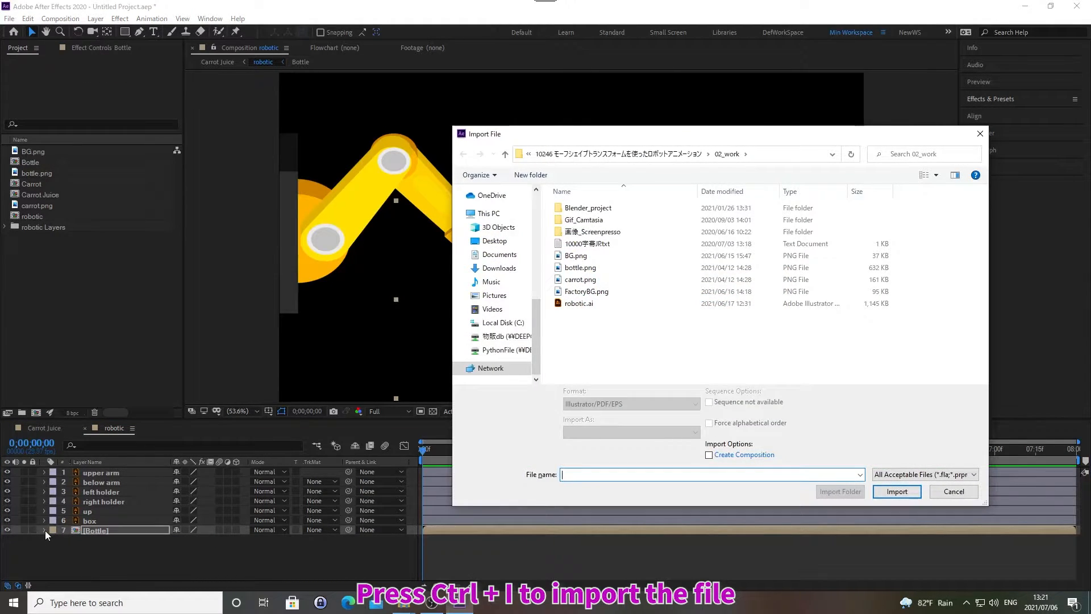
key("alt+d")
key("ctrl+v")
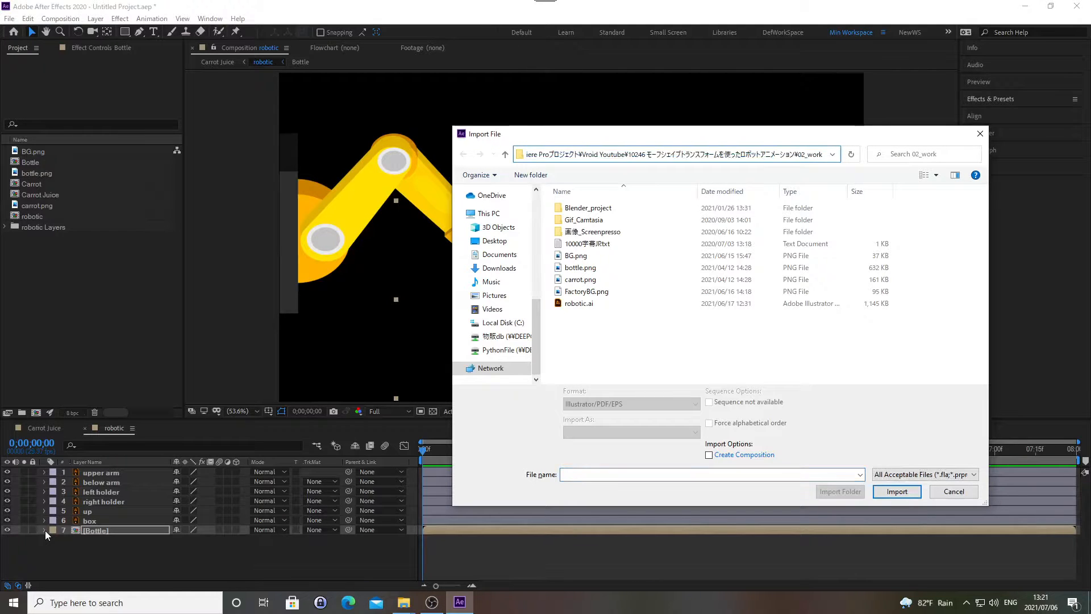
key("Return")
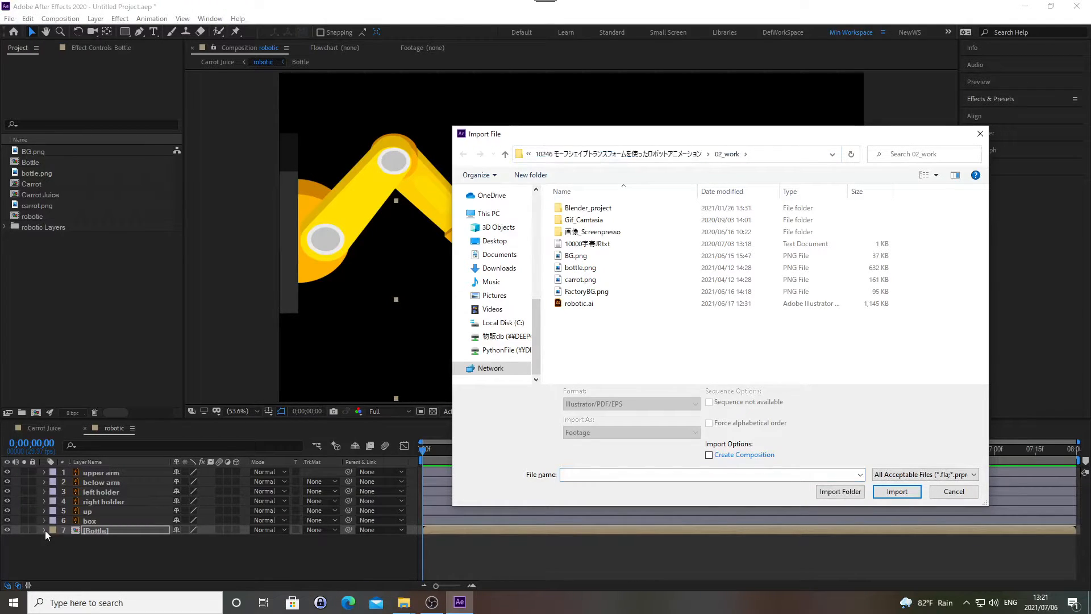
left_click(587, 292)
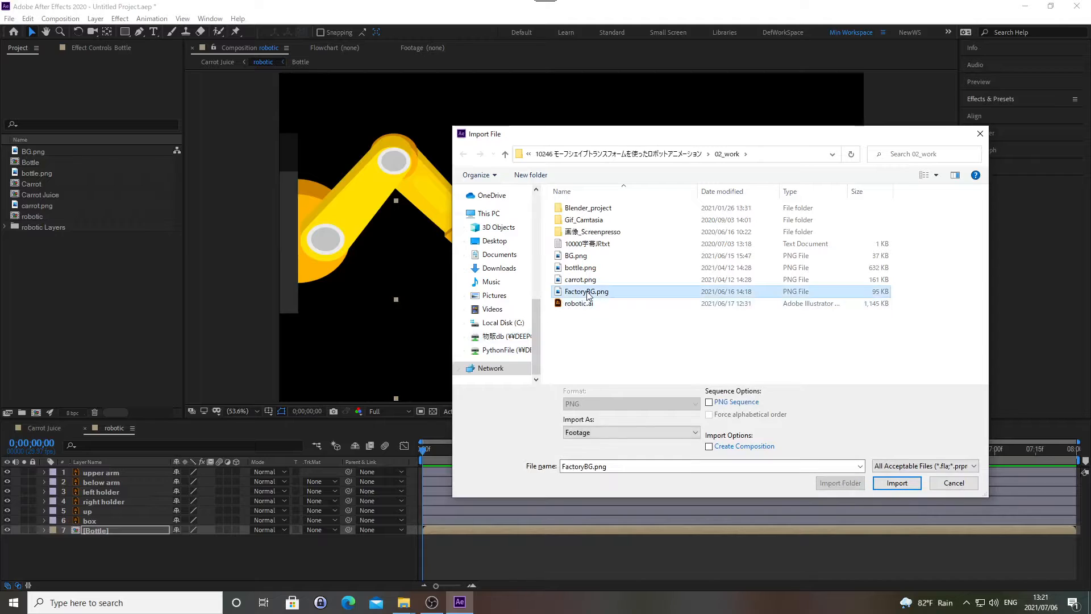
double_click(587, 293)
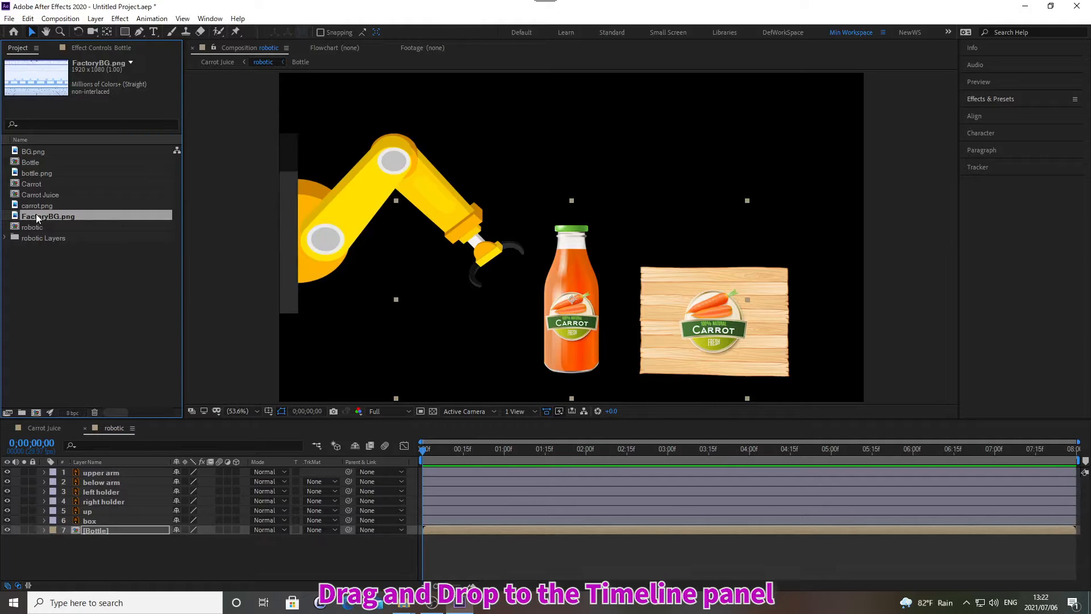
left_click_drag(36, 214, 150, 569)
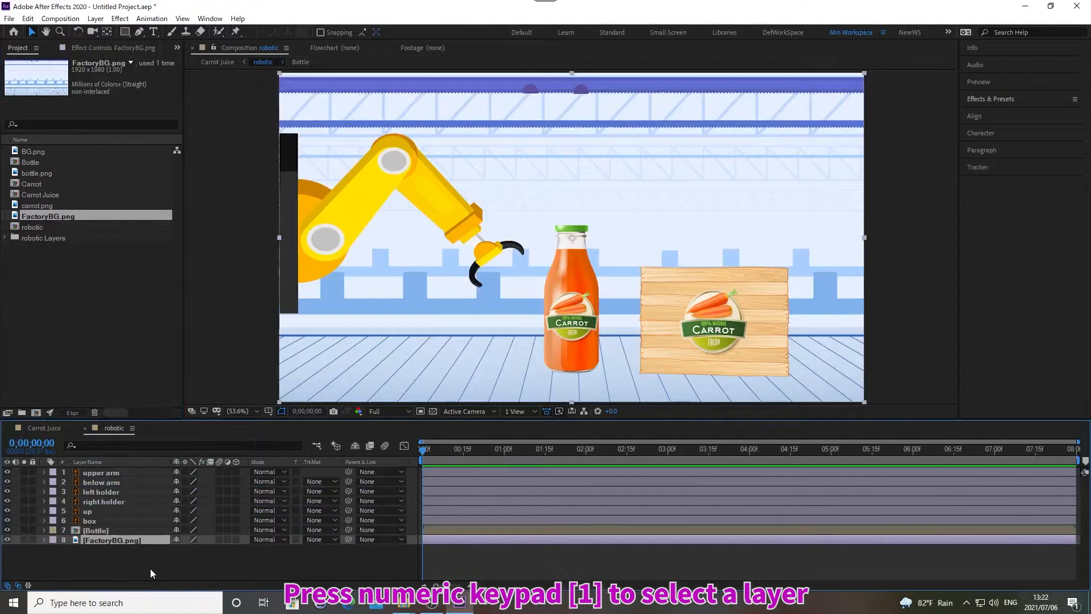
- Move the upper arm layer's anchor point to the grey shoulder joint and the below arm layer's to the grey elbow joint
key("KP_1")
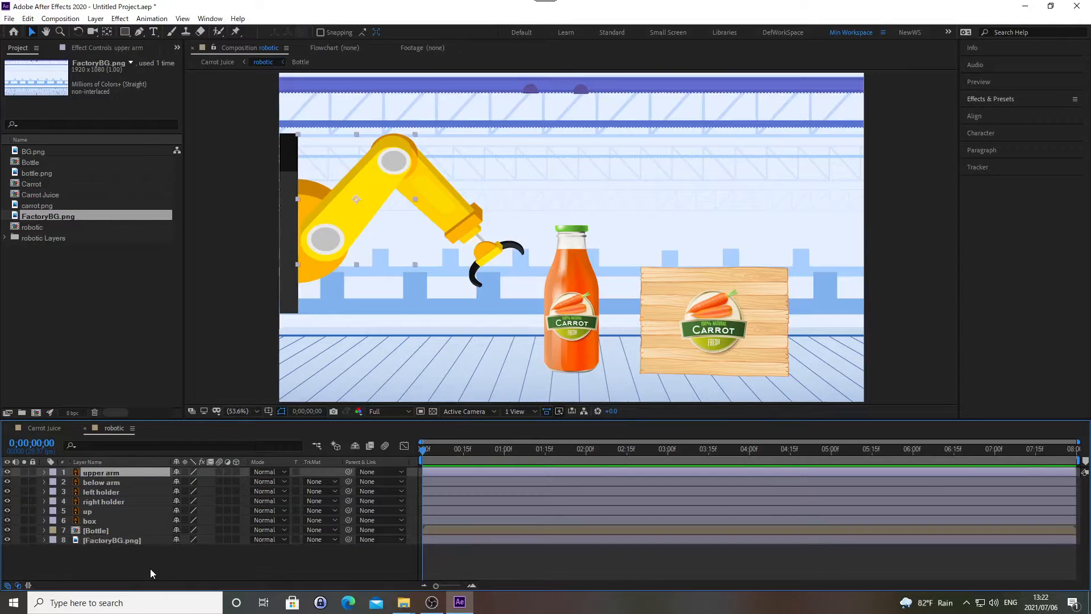
left_click(109, 34)
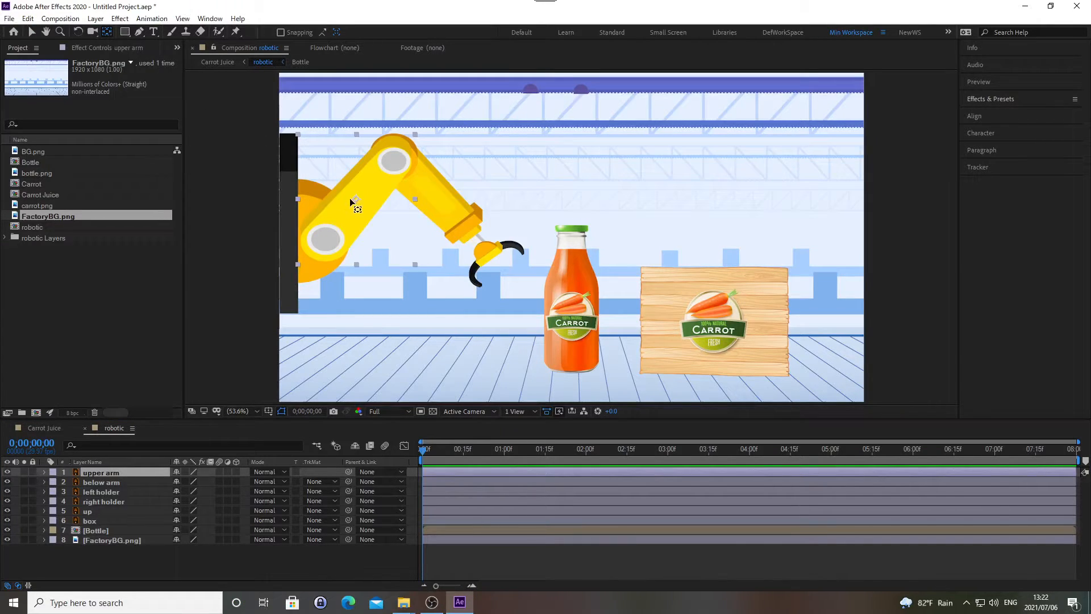
left_click_drag(356, 198, 321, 242)
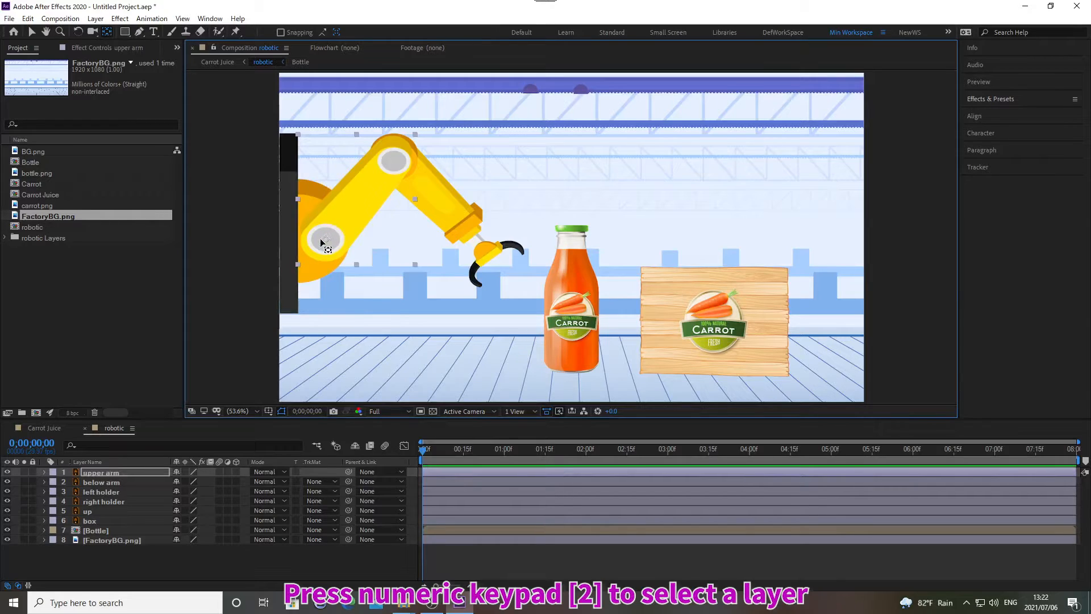
key("KP_2")
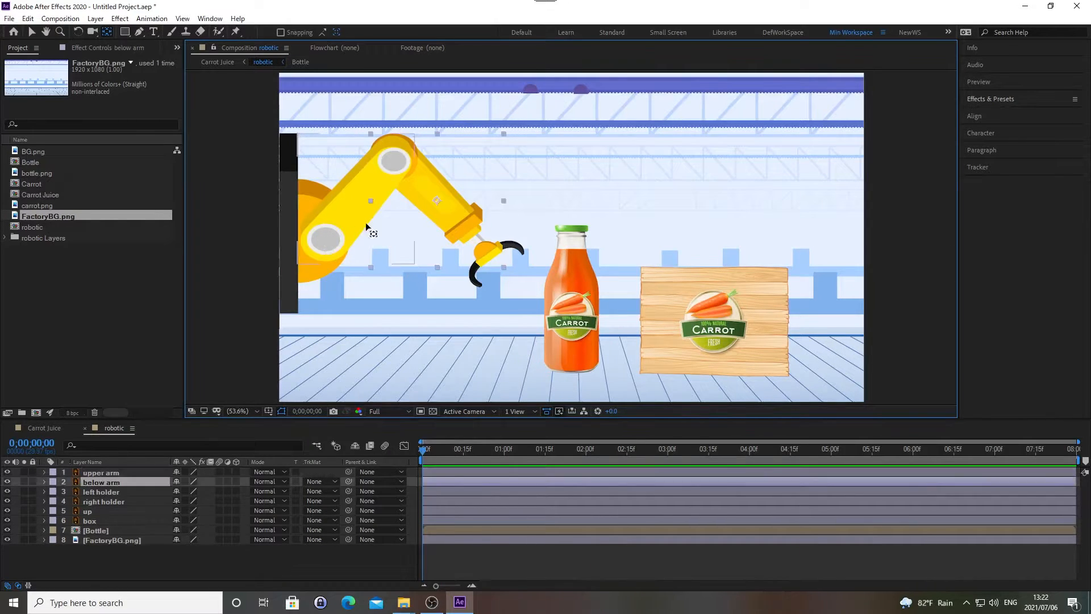
left_click_drag(433, 200, 389, 161)
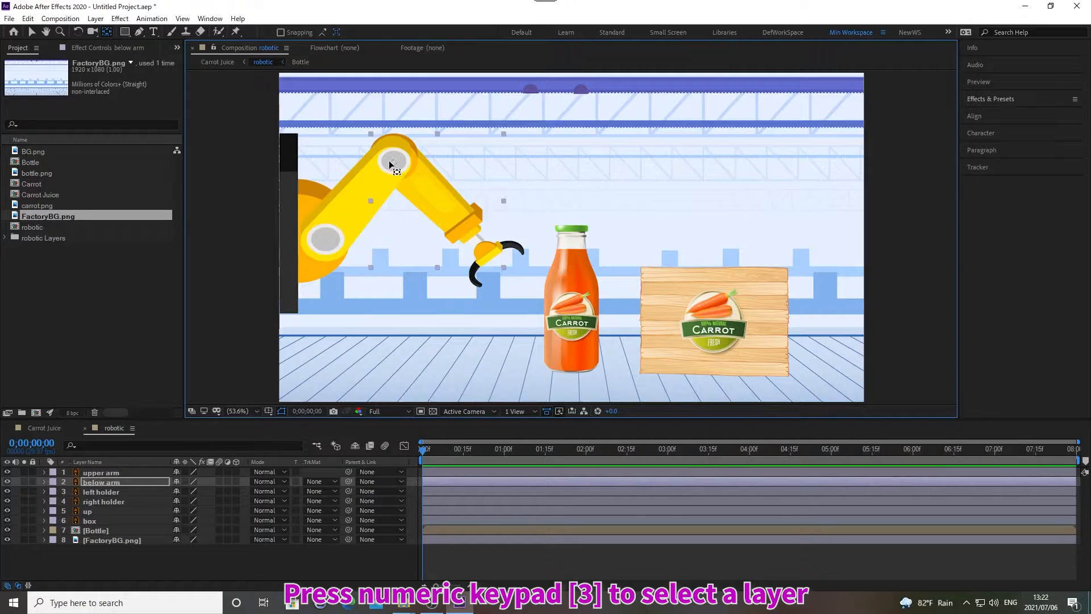
- Move the left holder and right holder layers' anchor points to where each black claw joins the yellow gripper
key("KP_3")
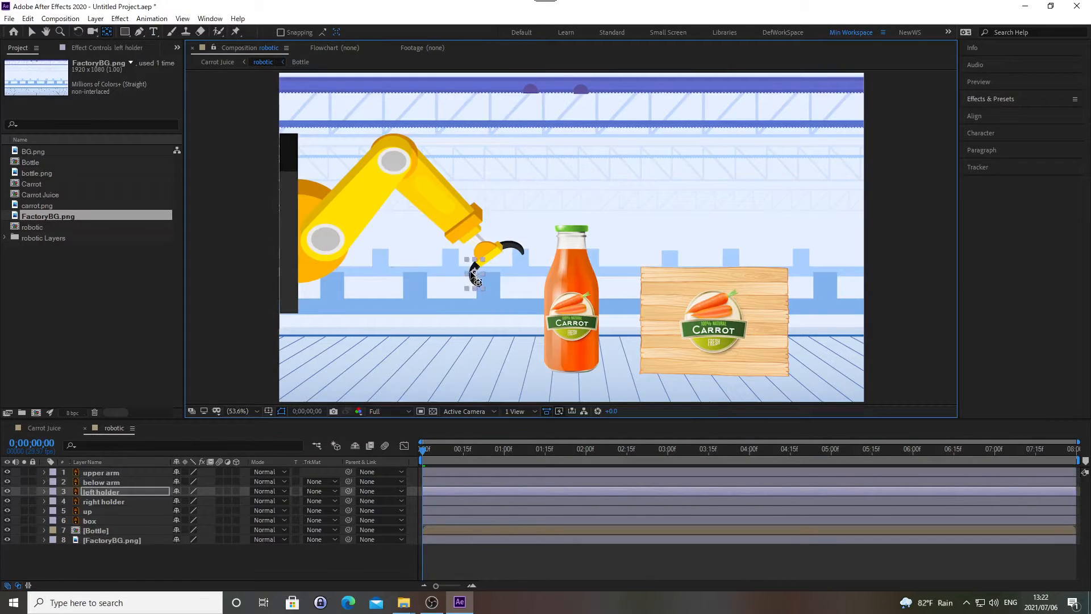
left_click_drag(471, 273, 475, 266)
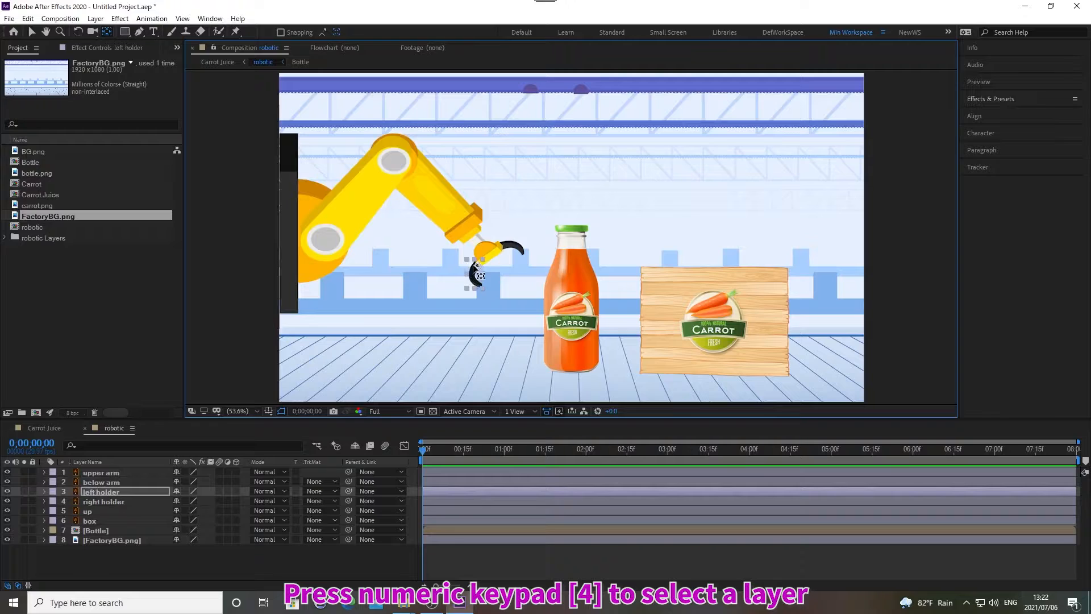
key("KP_4")
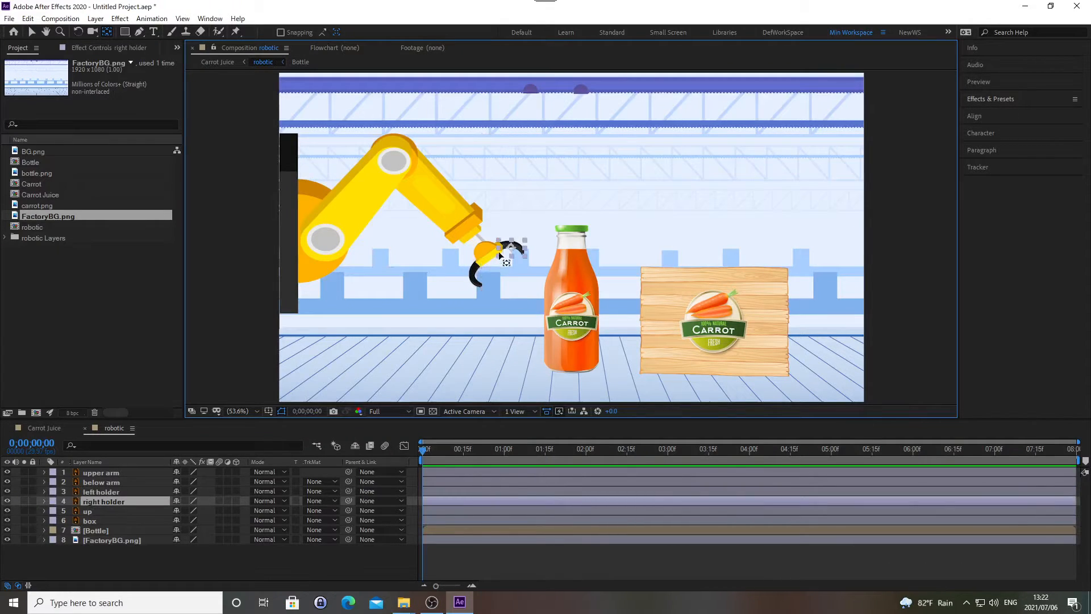
left_click_drag(504, 250, 497, 250)
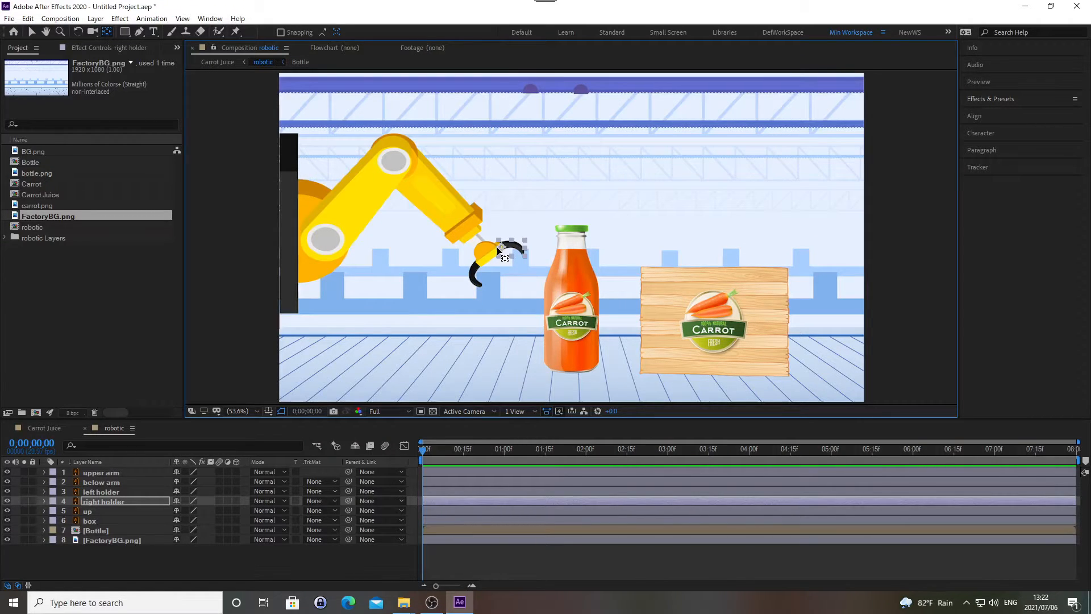
key("v")
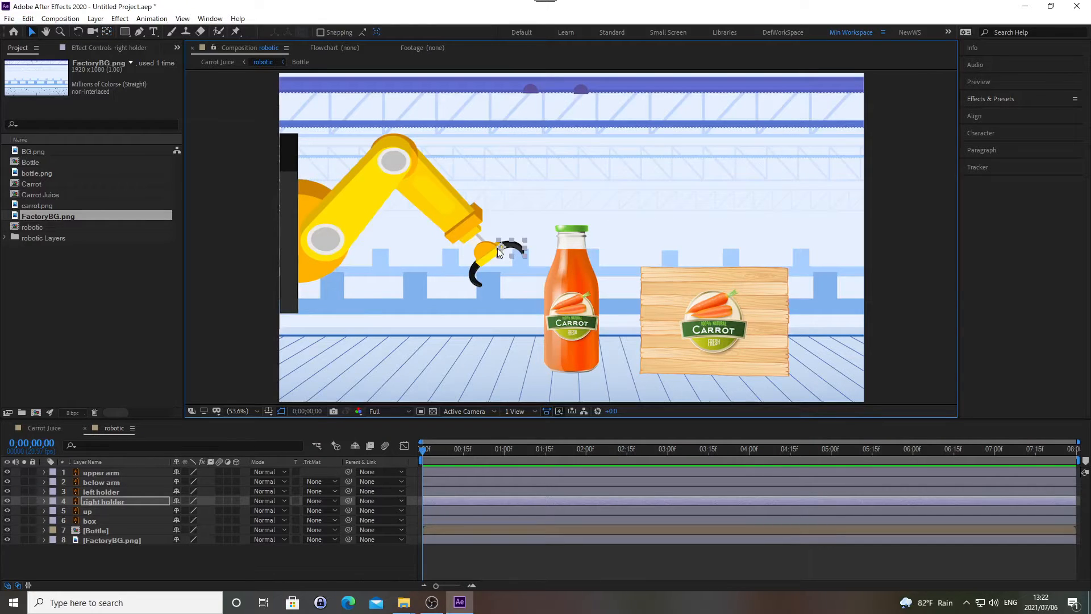
left_click(497, 247)
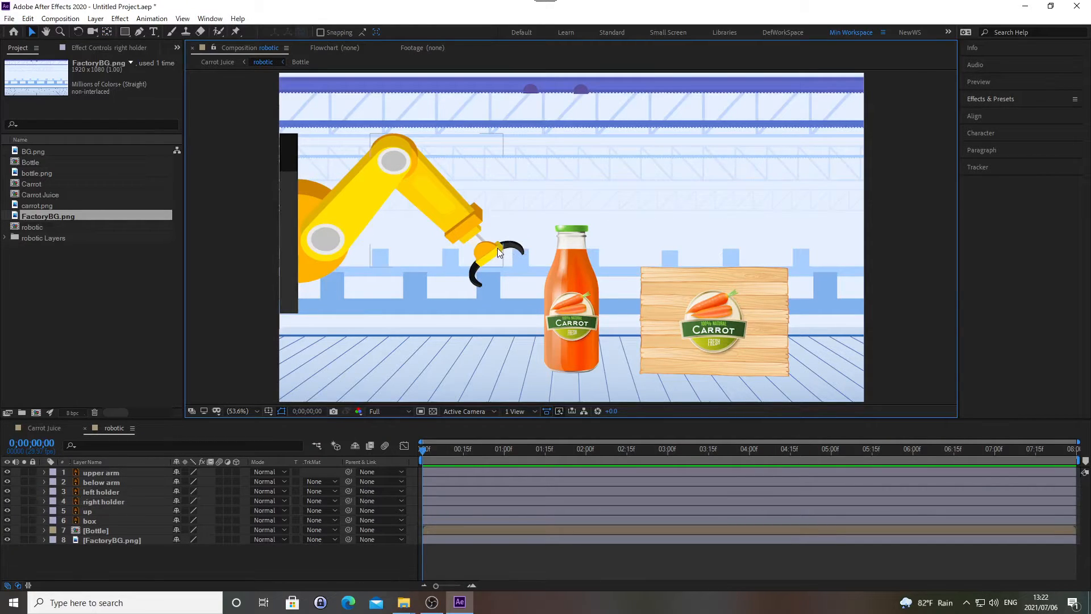
- Parent the left holder and right holder layers to below arm, and parent below arm to upper arm
left_click(97, 493)
left_click(94, 500, "shift")
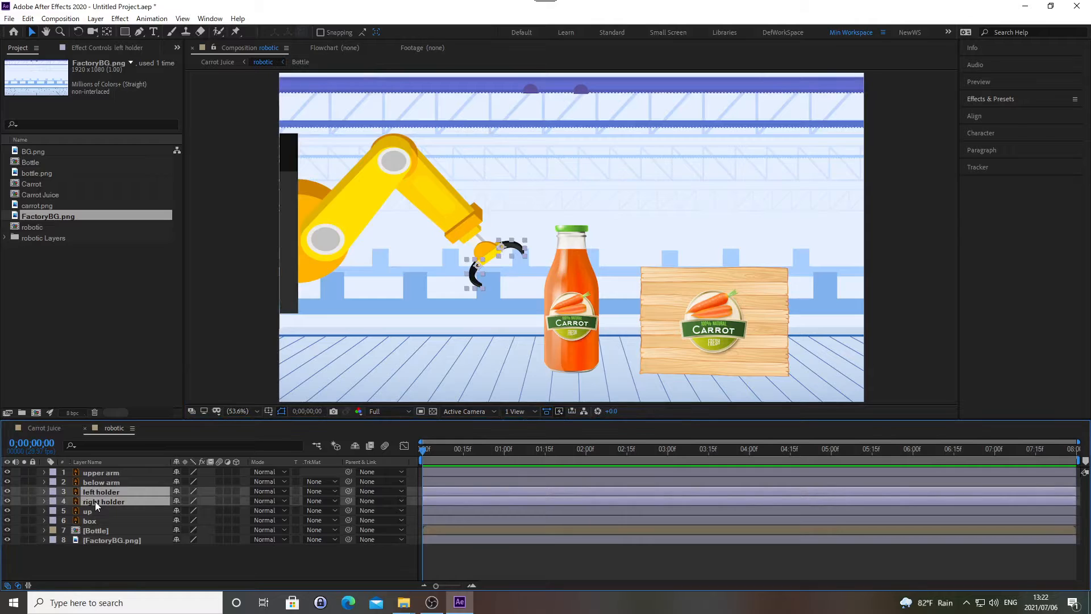
left_click(378, 491)
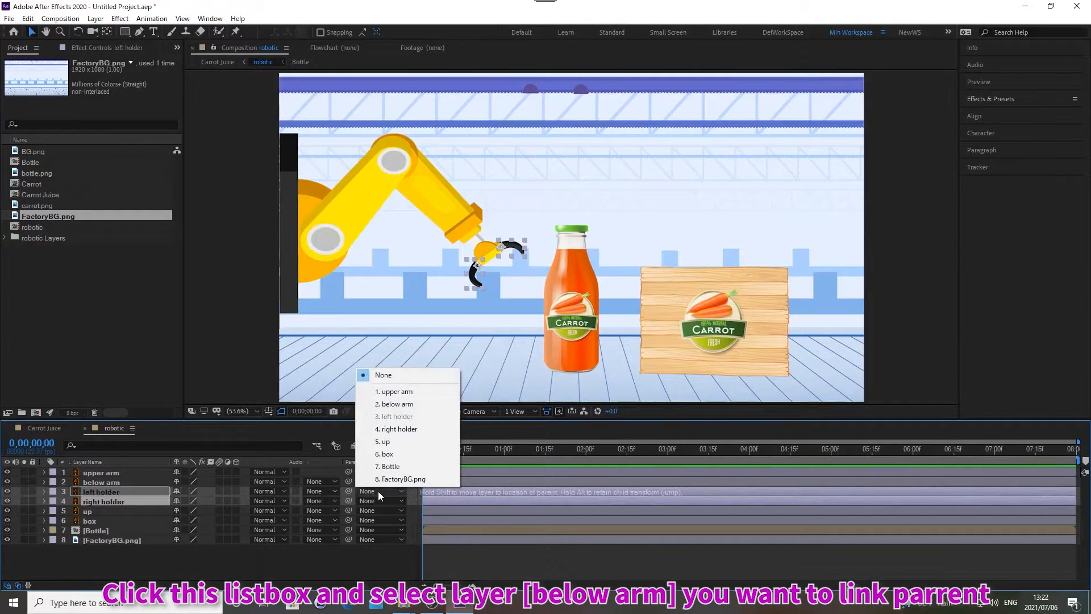
left_click(397, 403)
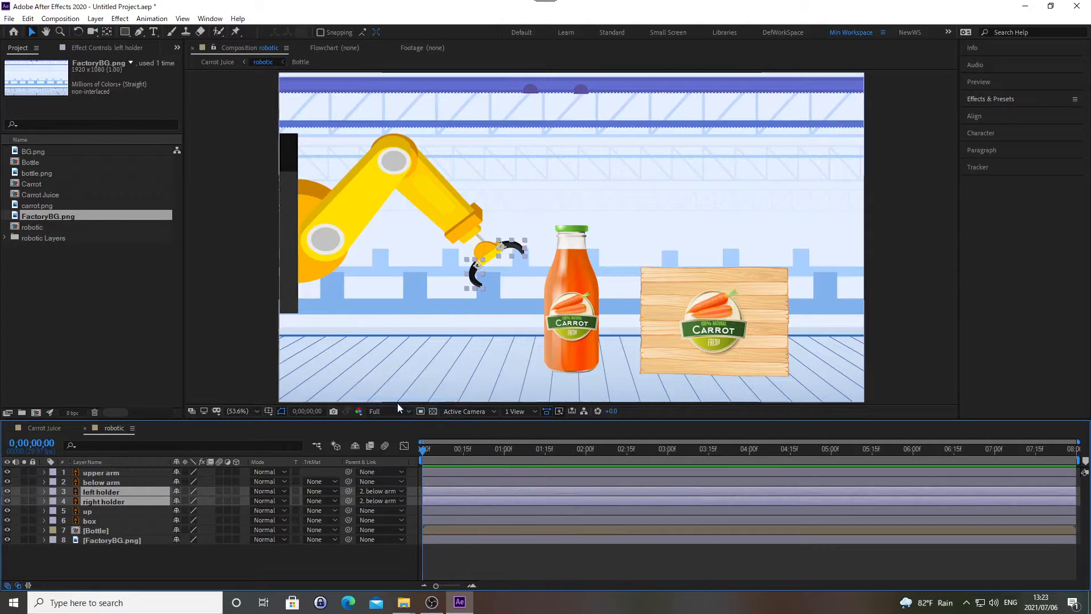
left_click(378, 481)
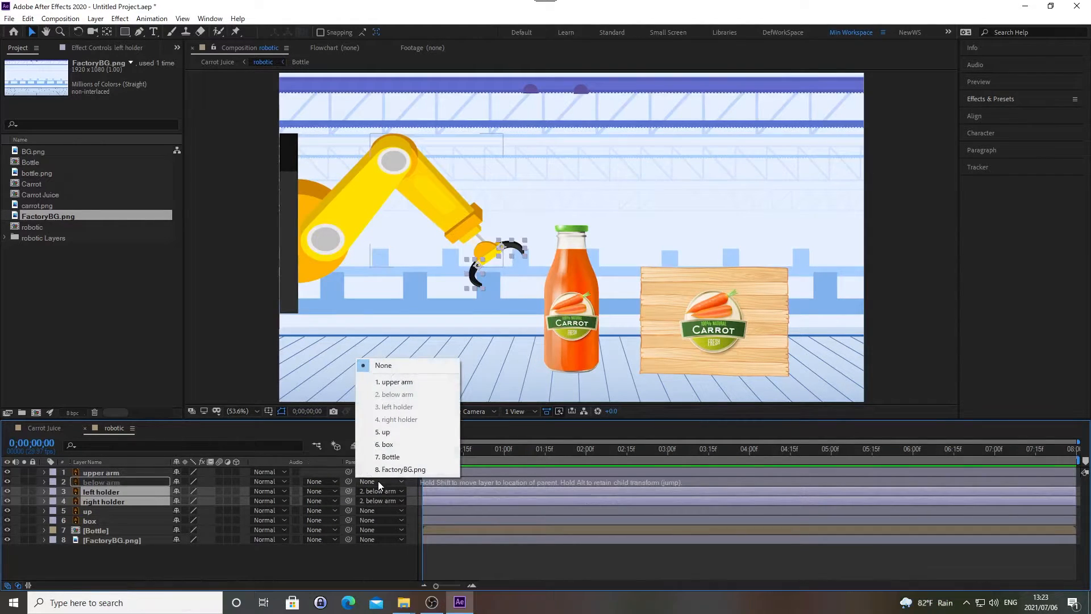
left_click(397, 381)
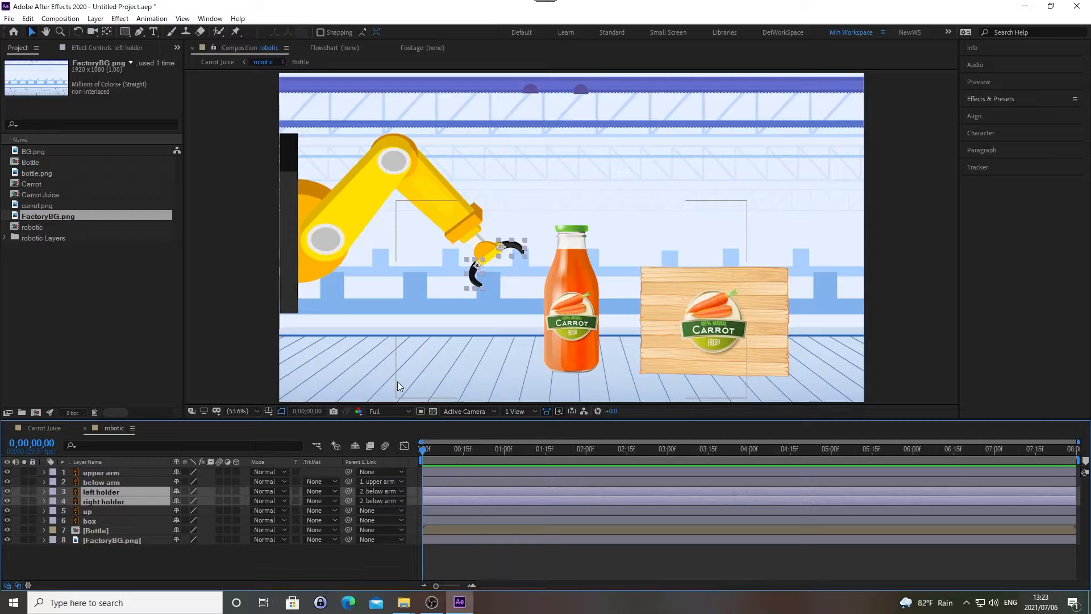
key("ctrl+shift+a")
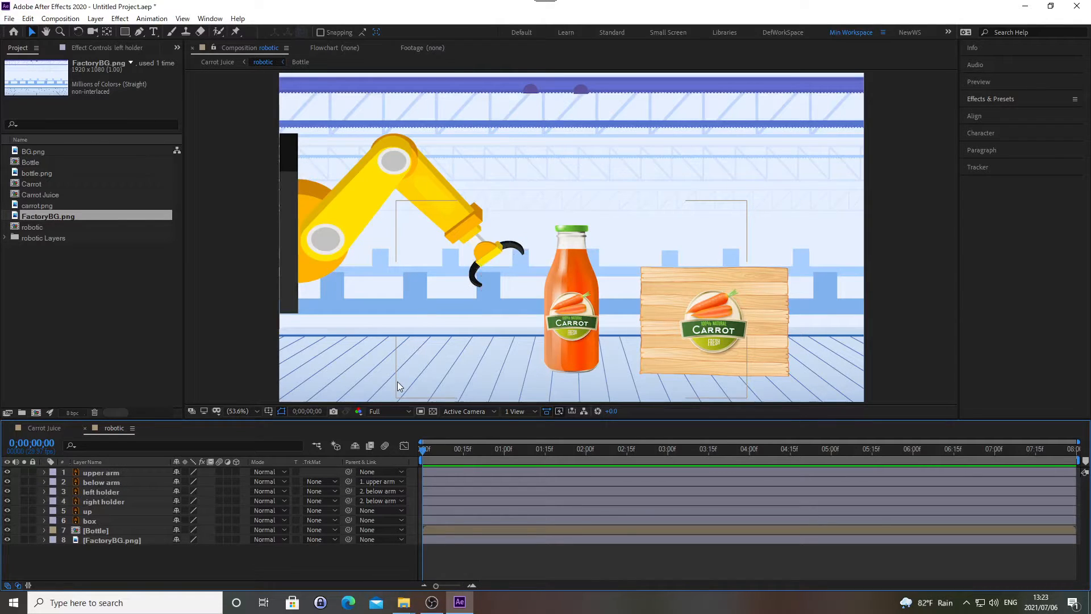
- Set the Scale of the upper arm, below arm, left holder, right holder and up layers to 106%
left_click(97, 472)
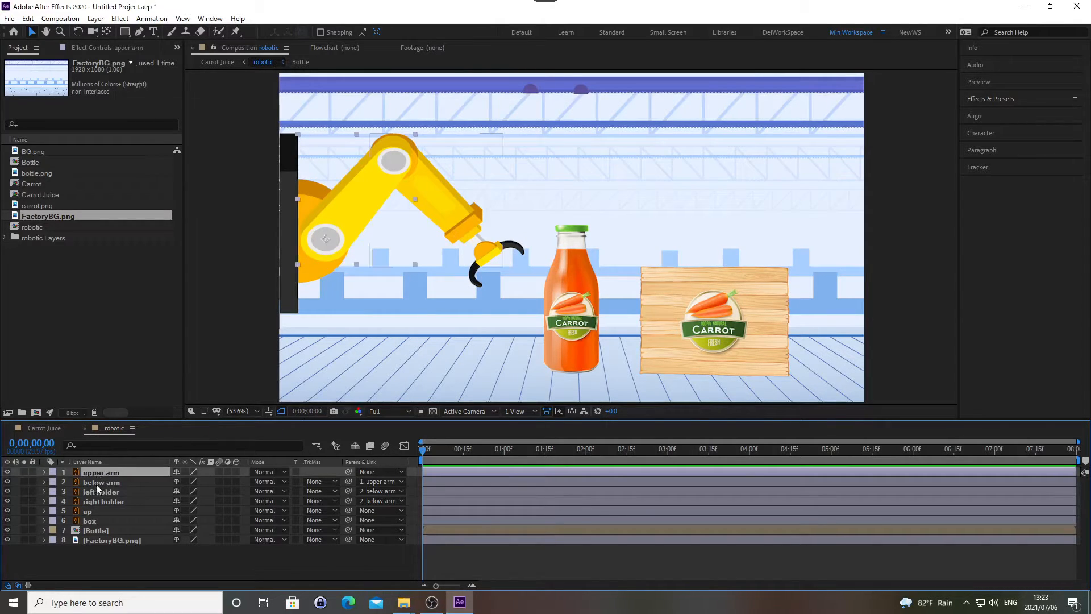
left_click(95, 510, "shift")
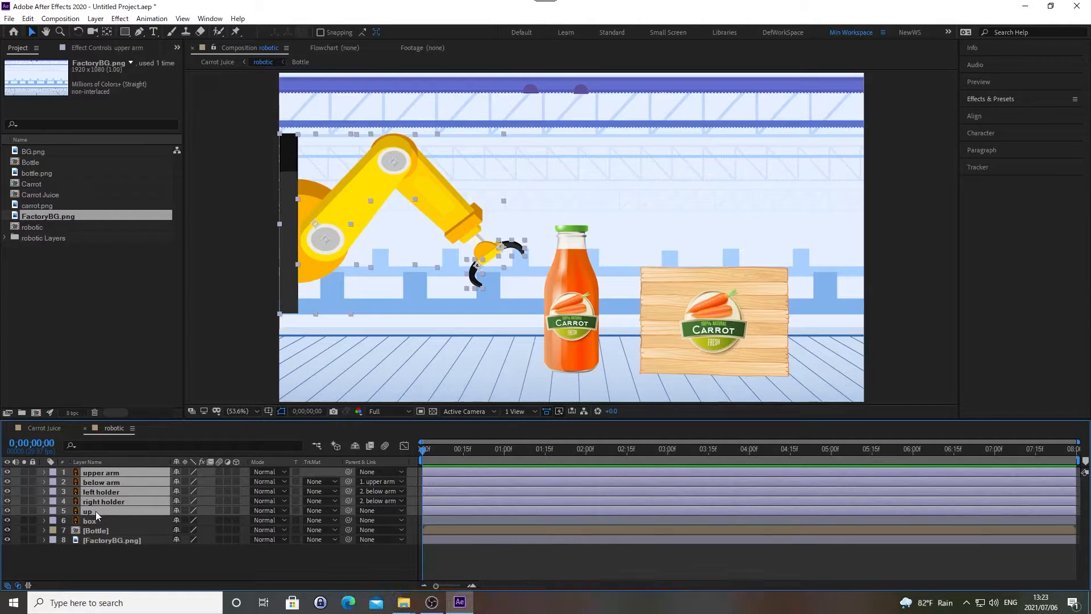
key("s")
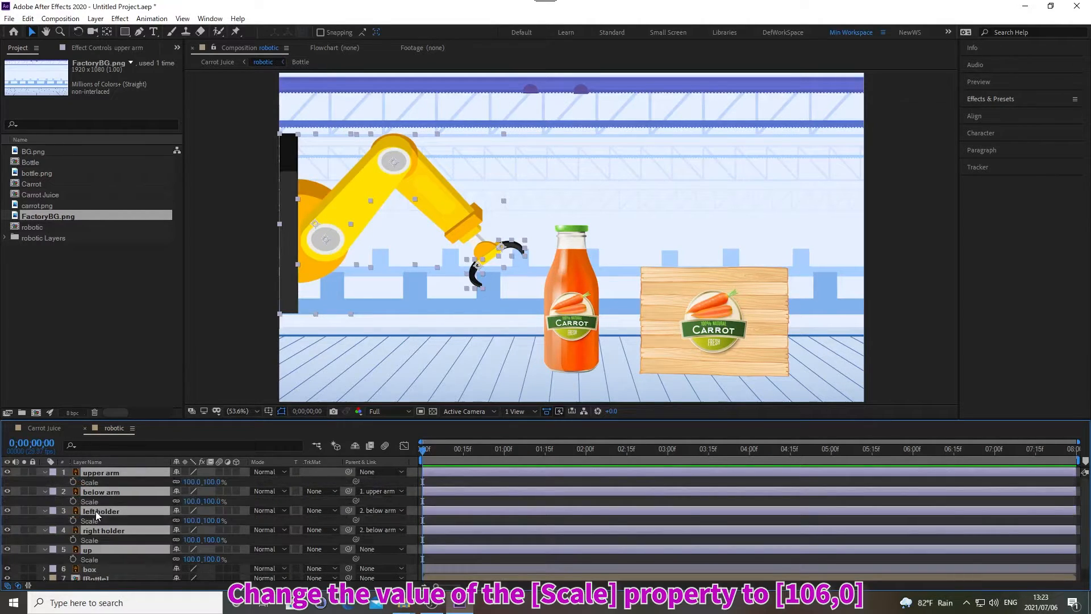
left_click(186, 481)
type("106")
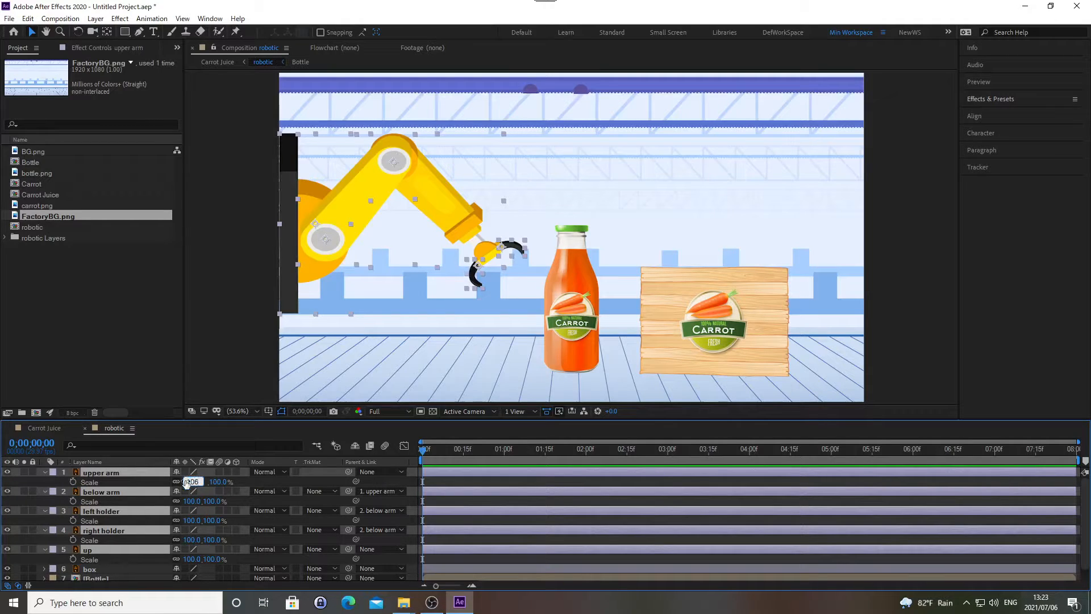
key("Return")
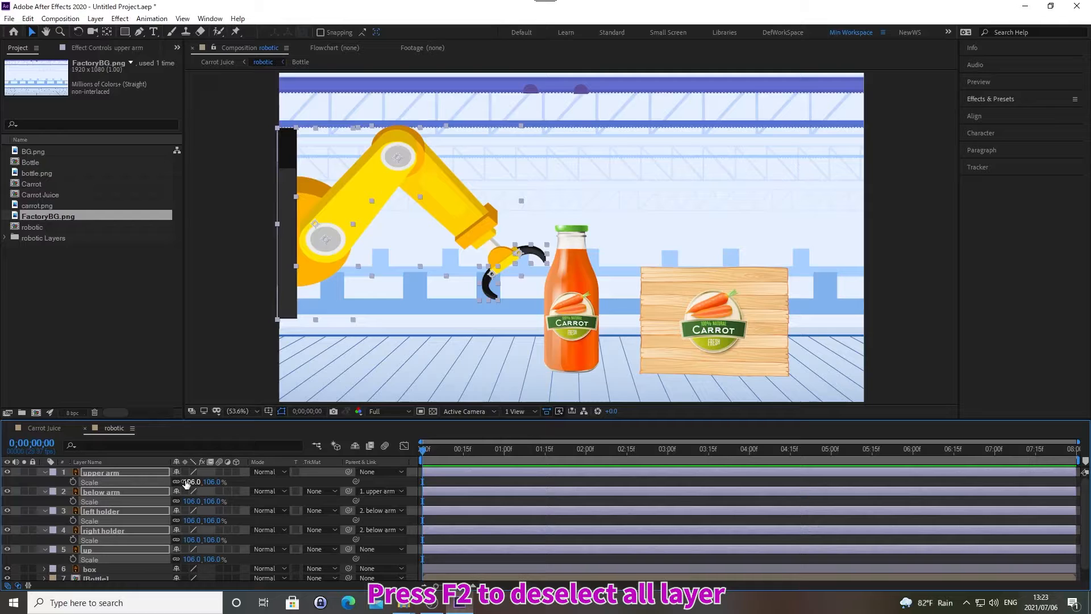
key("F2")
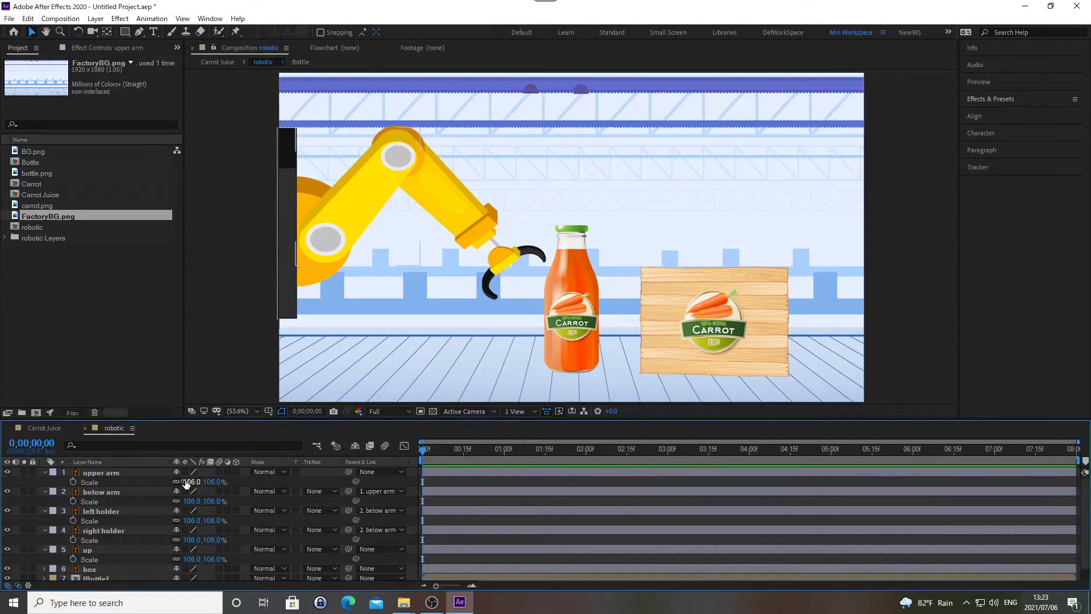
- Create Rotation keyframes at 0;00;00;00 on the upper arm, below arm, left holder and right holder layers
left_click(98, 472)
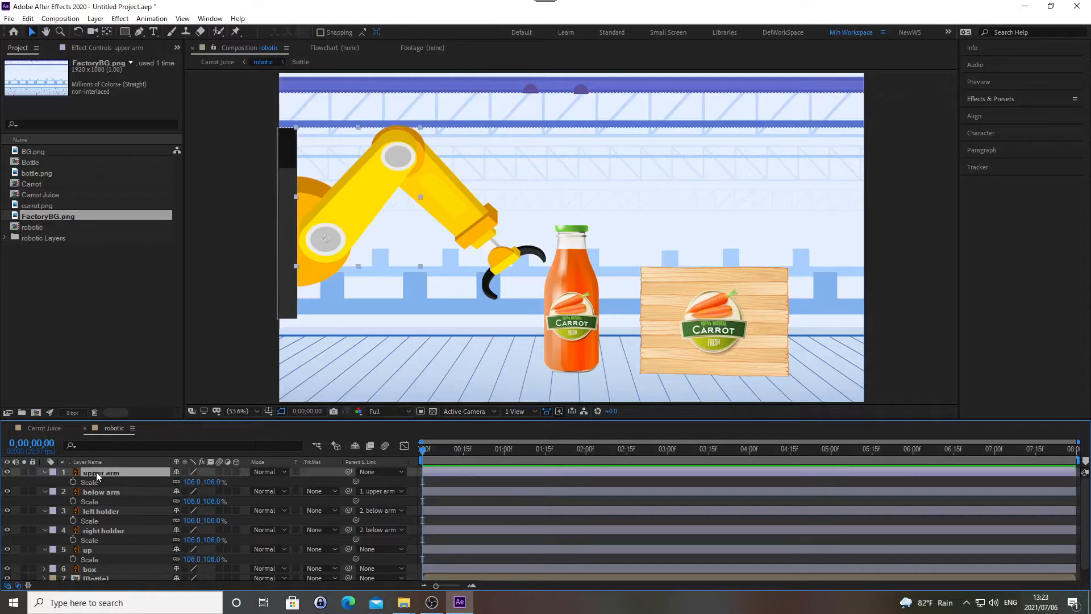
left_click(96, 532, "shift")
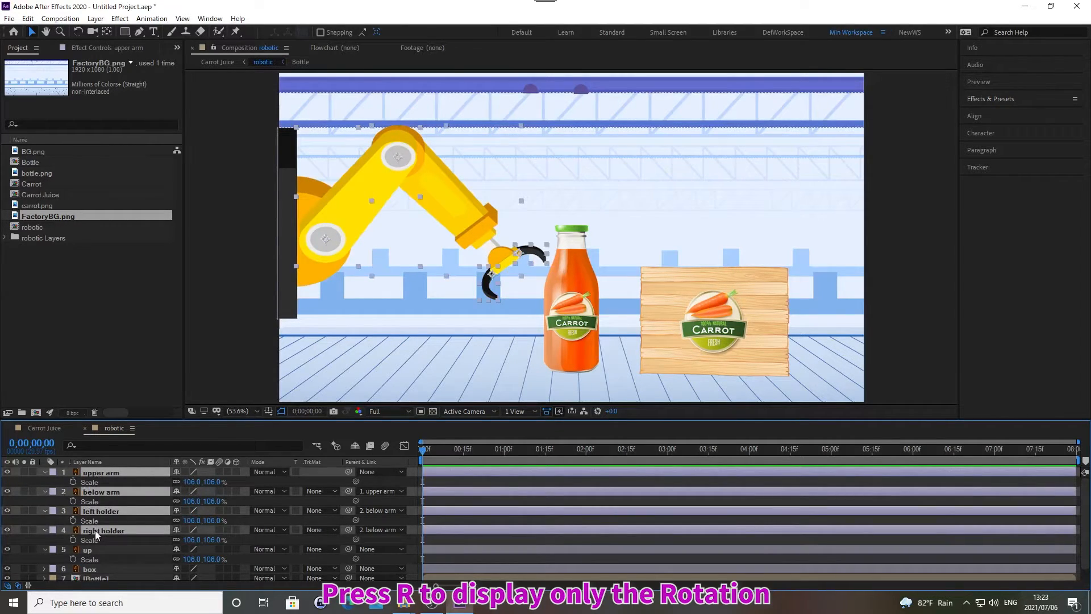
key("r")
key("alt+shift+j")
type("0;0")
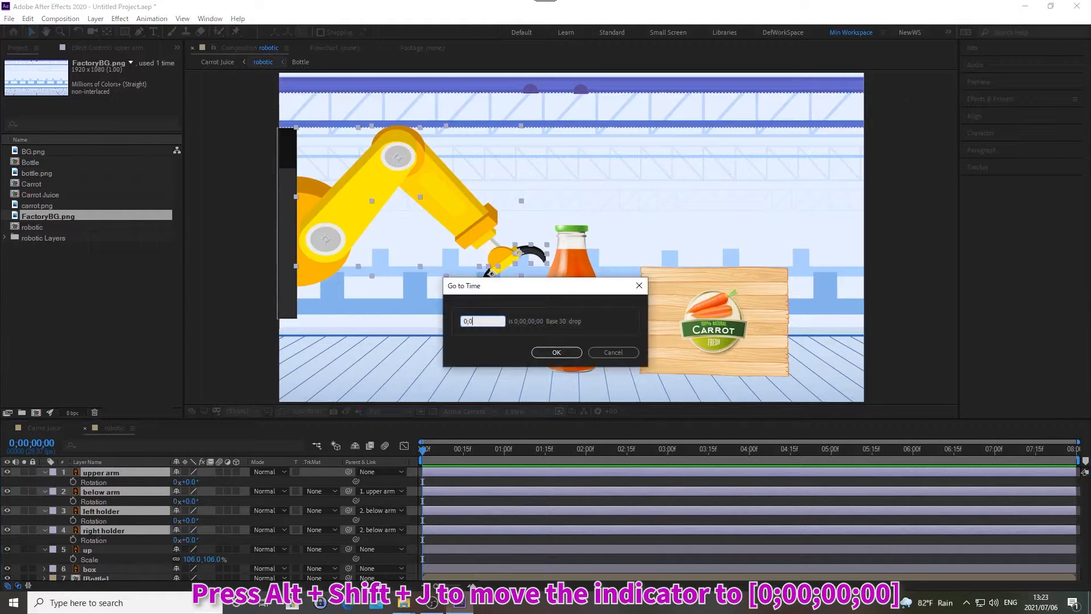
type("0;00;00")
key("Return")
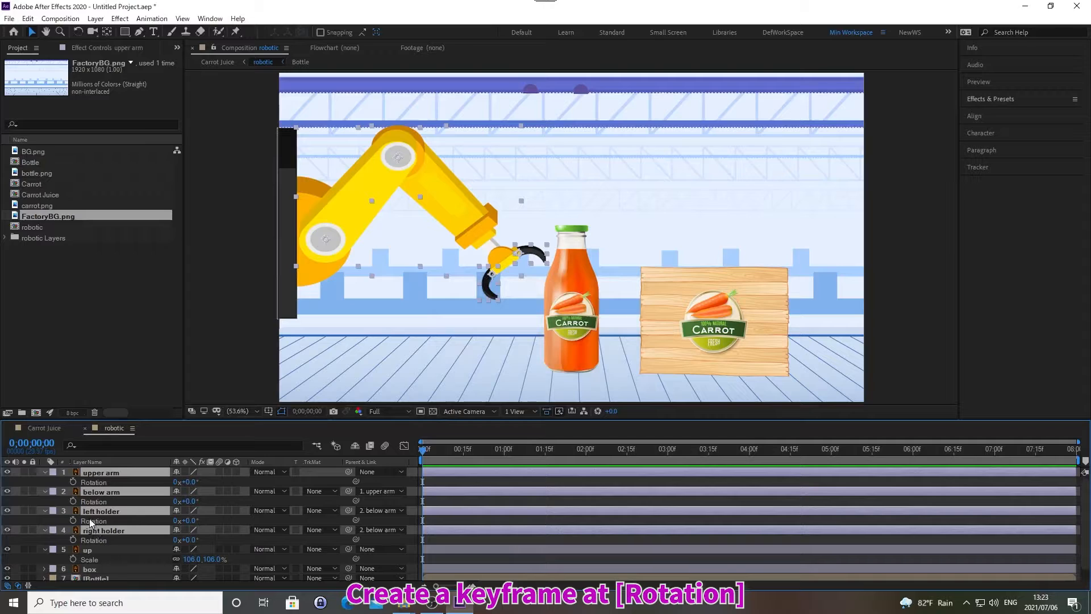
left_click(73, 482)
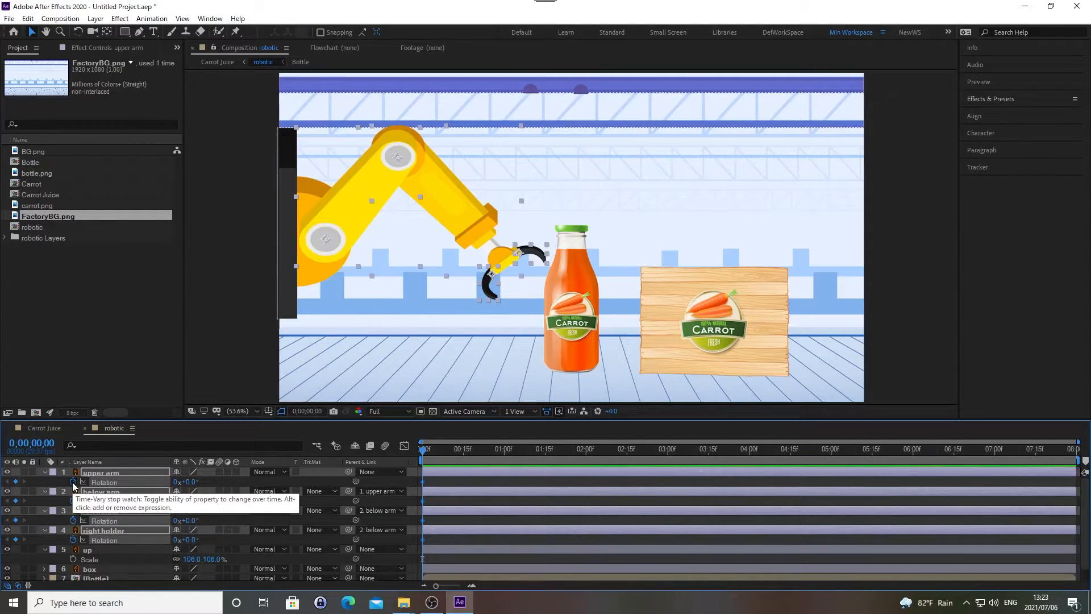
key("F2")
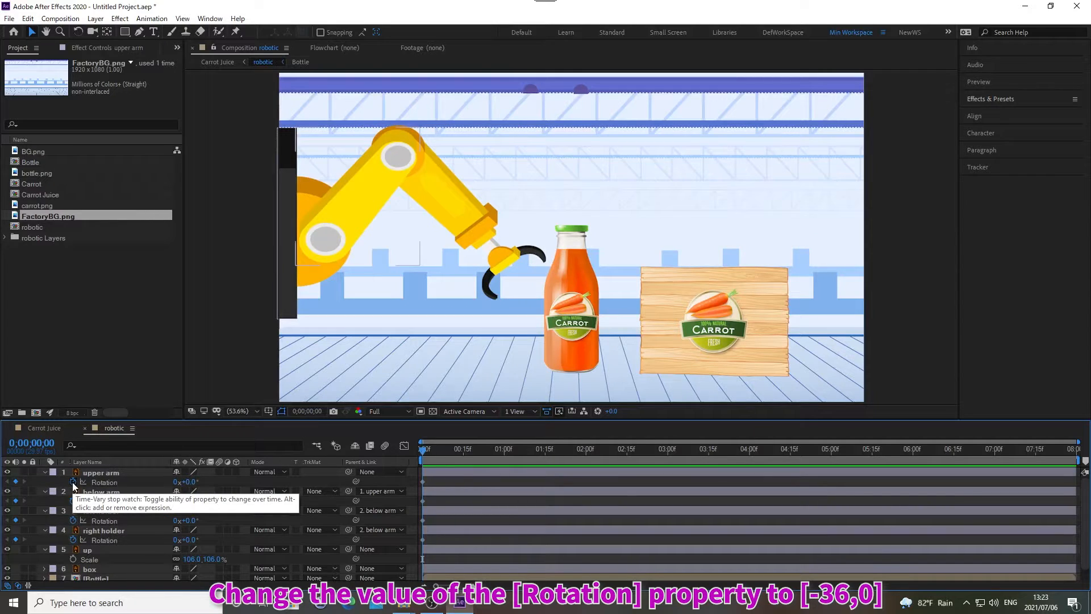
- Set the starting Rotation keyframe to -36° for the upper arm and 43° for the below arm
left_click(189, 482)
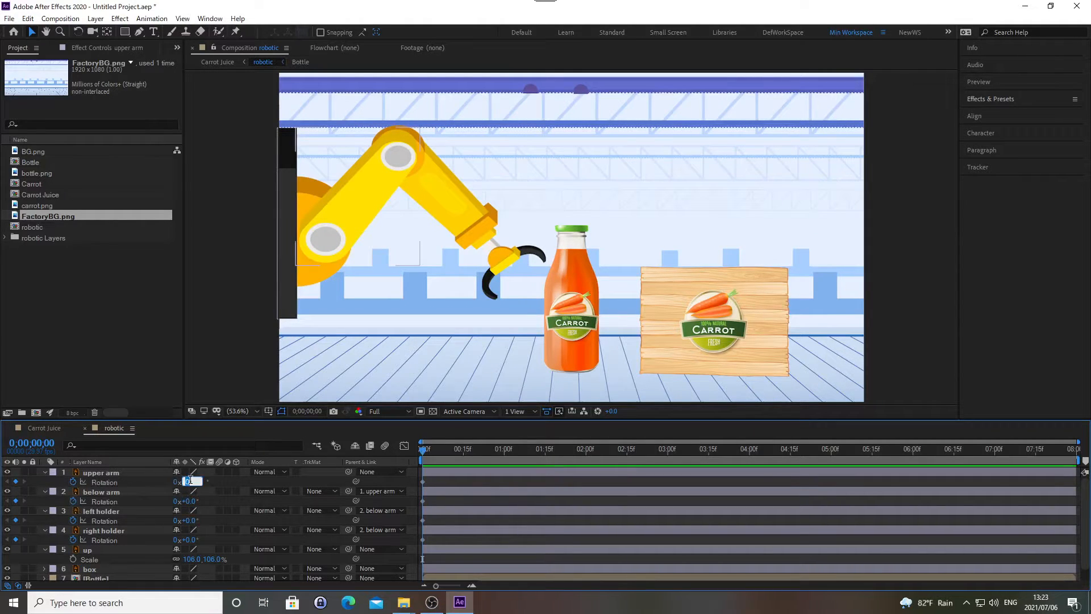
type("-30")
key("Return")
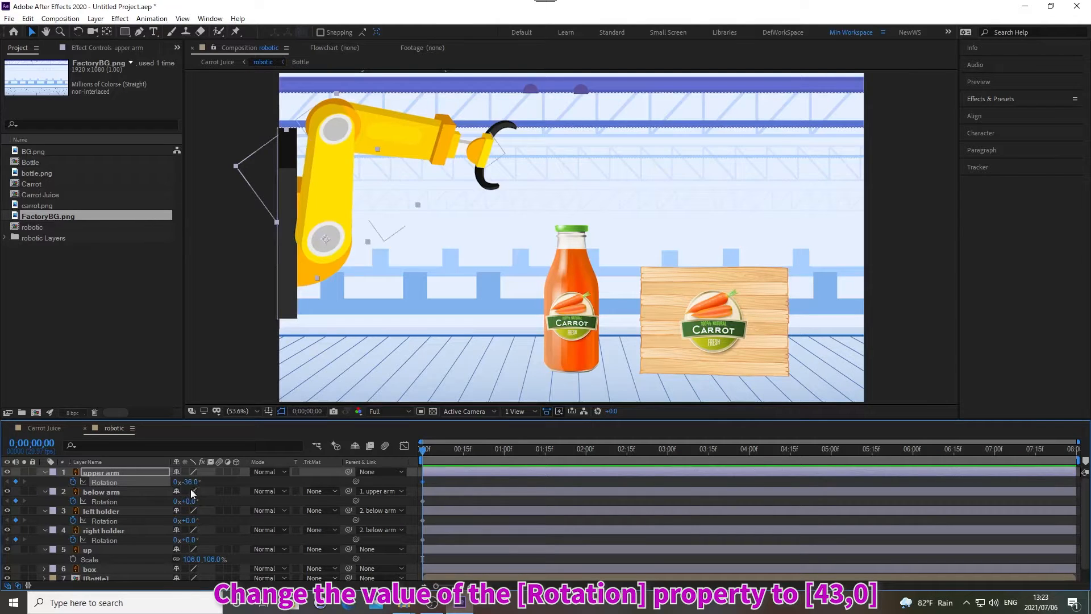
left_click(190, 501)
type("43")
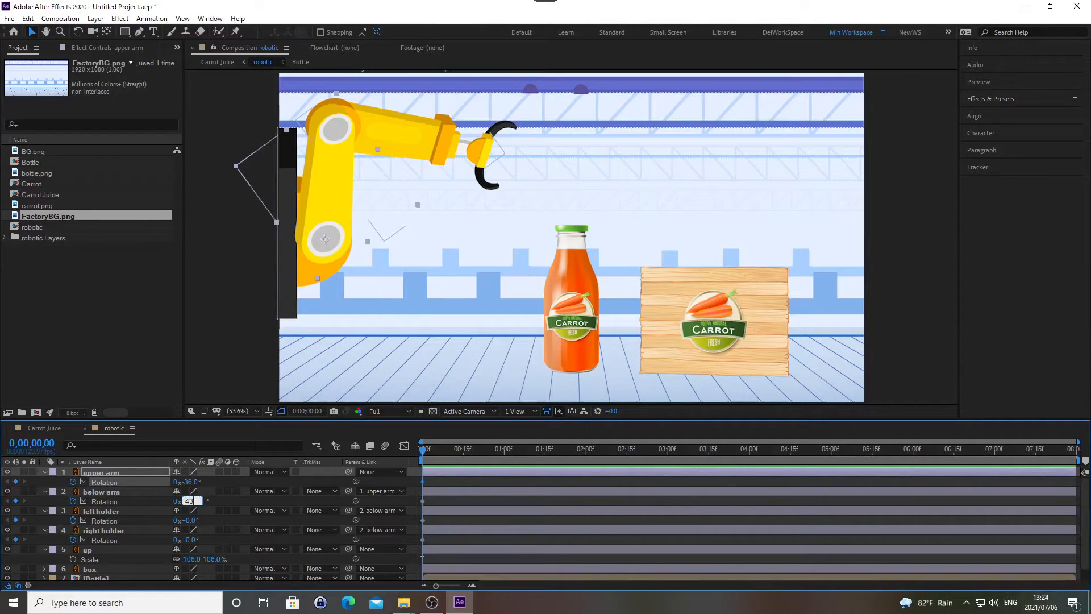
key("Return")
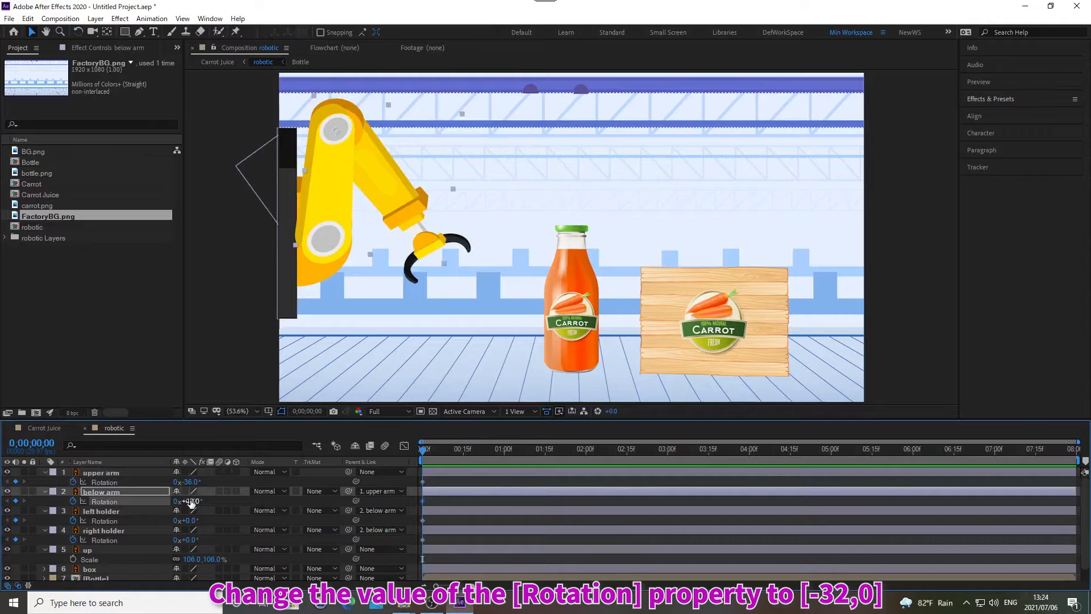
- Set the starting Rotation keyframe to -32° for the left holder and 40° for the right holder
left_click(190, 520)
type("-32")
key("Return")
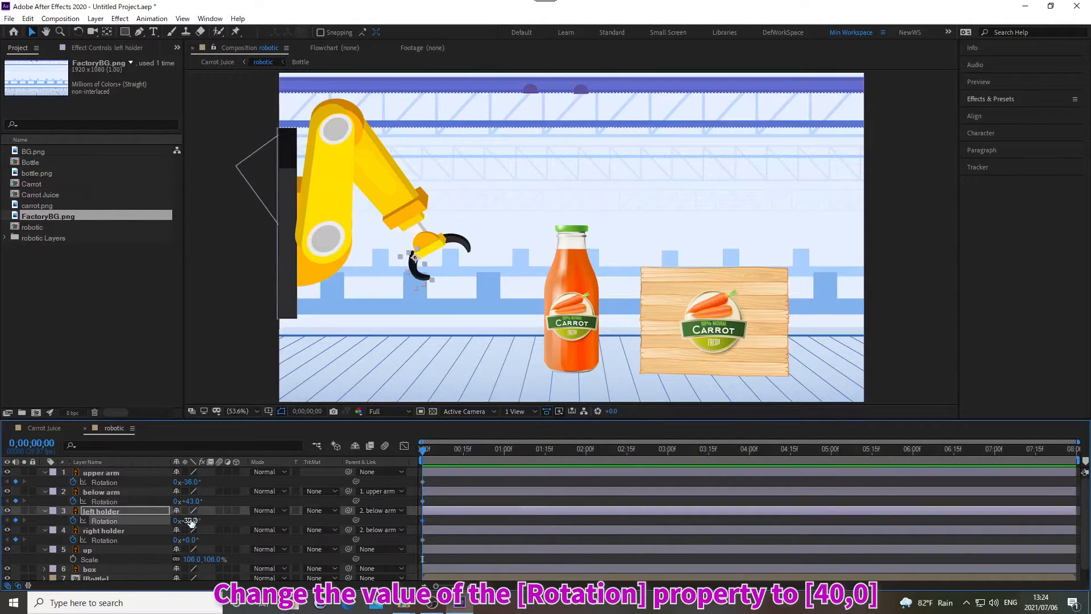
left_click(190, 539)
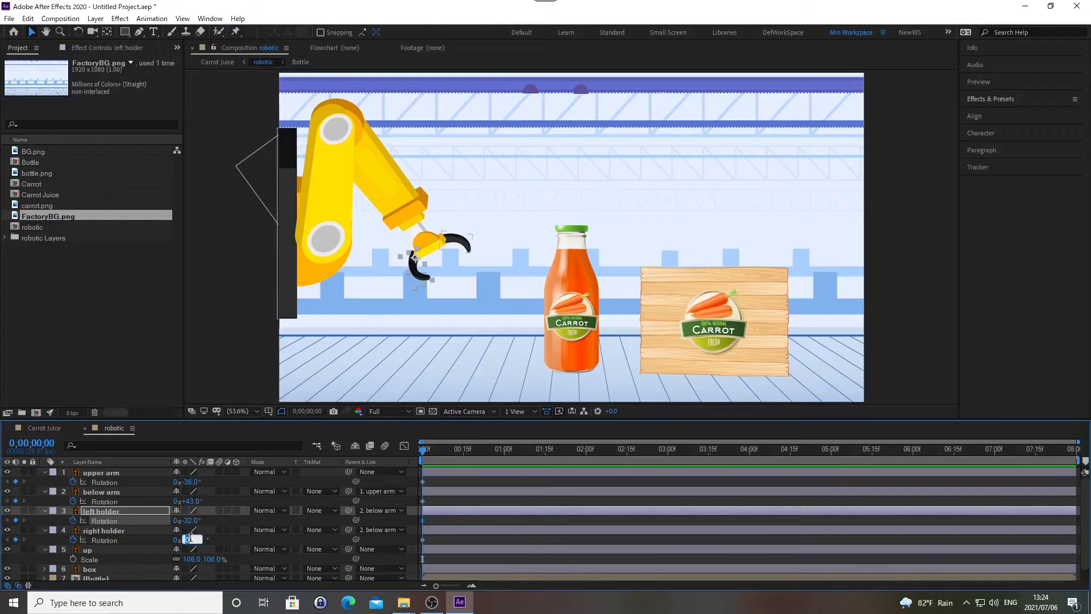
type("40")
key("Return")
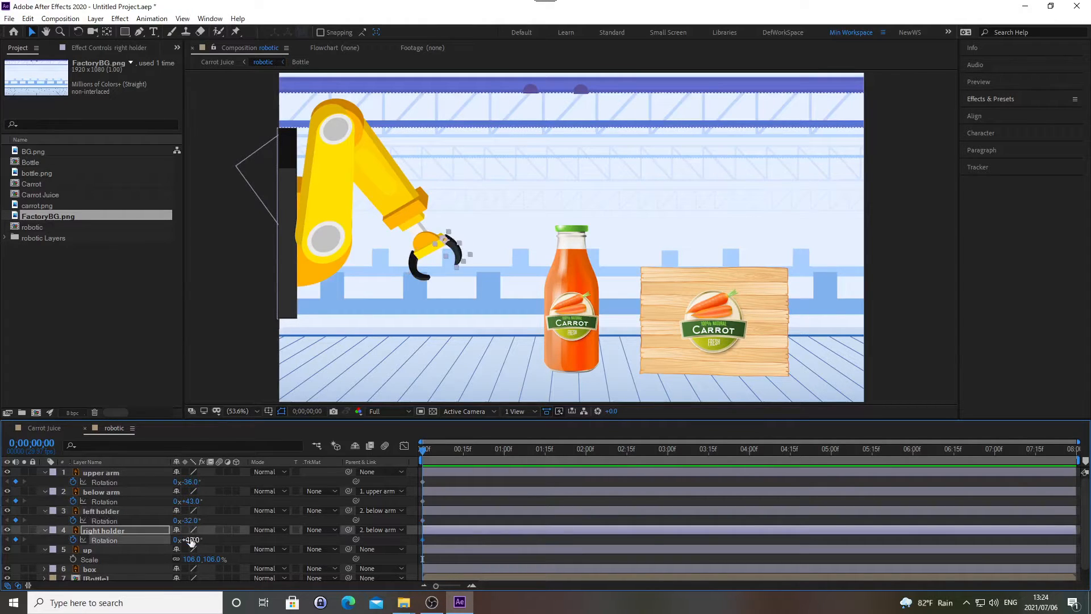
- Go to 0;00;00;15 and set the upper arm's Rotation to -24°
key("alt+shift+j")
type("0;00;00;")
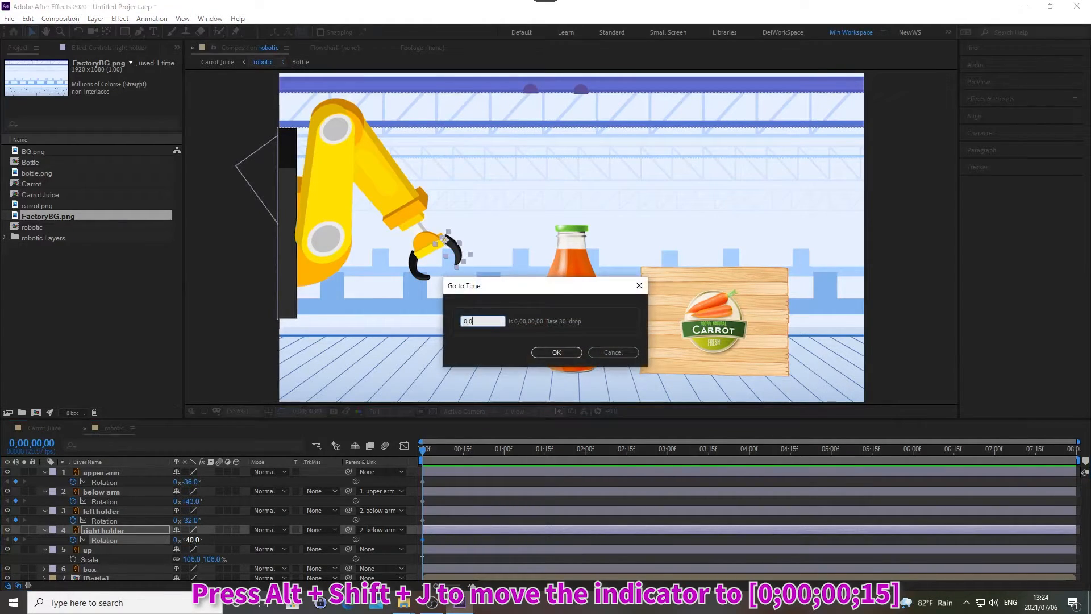
type("15")
key("Return")
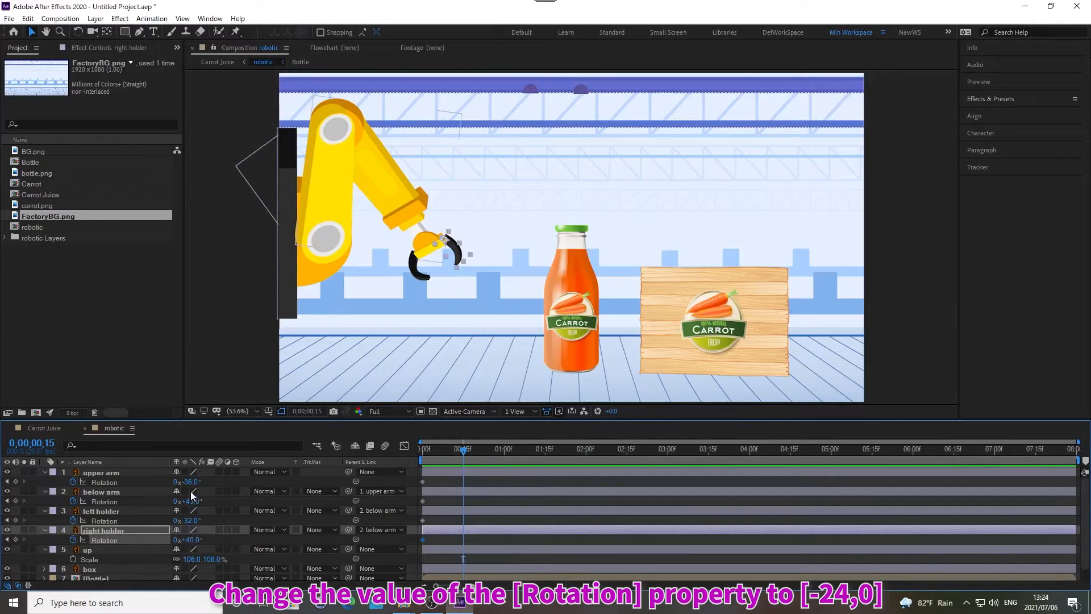
left_click(187, 482)
type("-24")
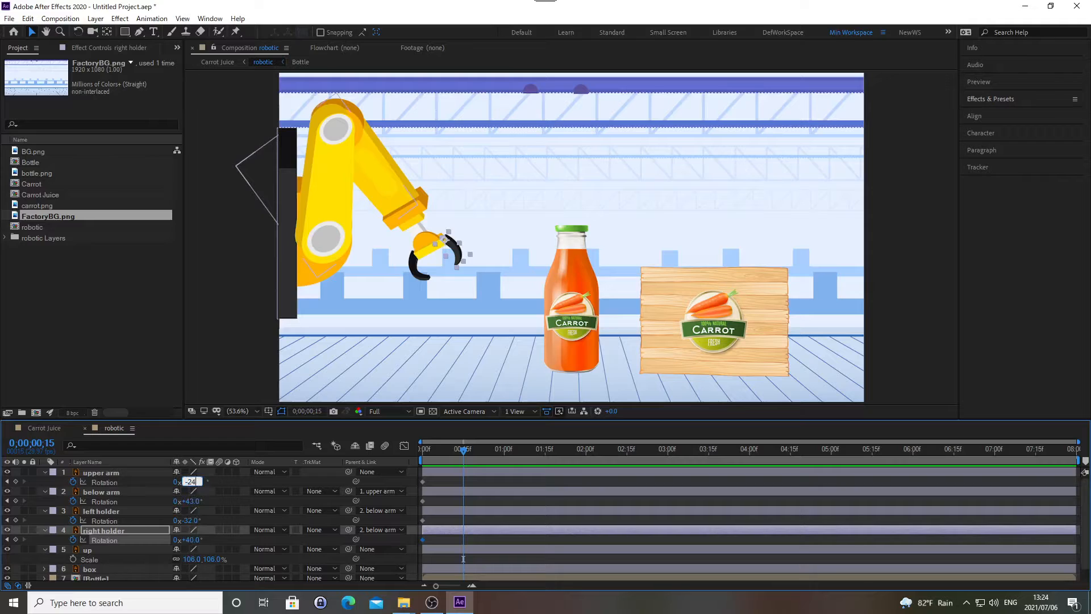
key("Return")
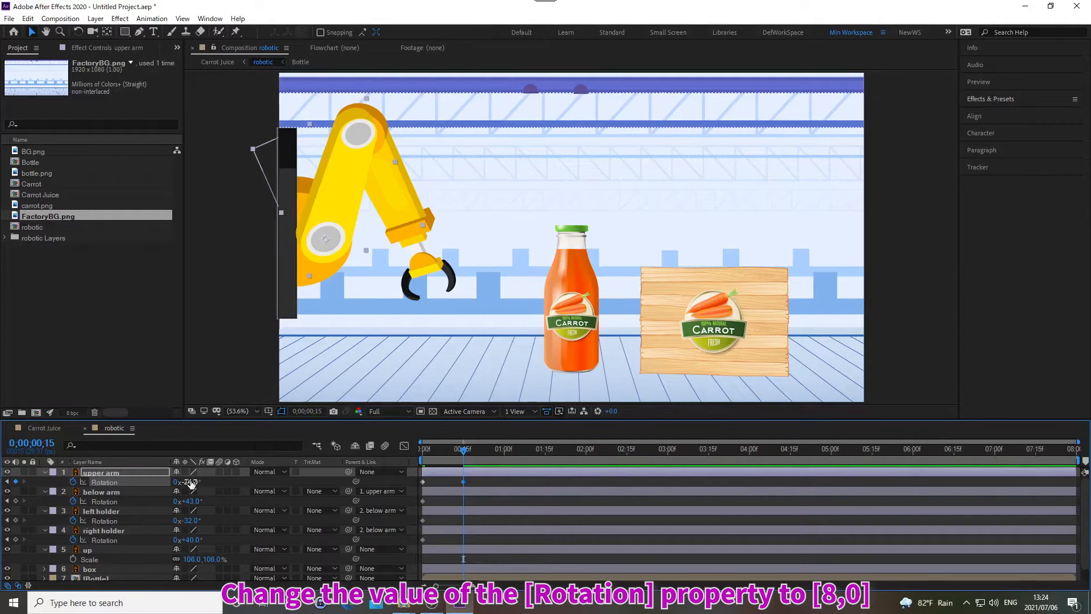
- Set the below arm's Rotation keyframe at 0;00;00;15 to 8°
left_click(190, 500)
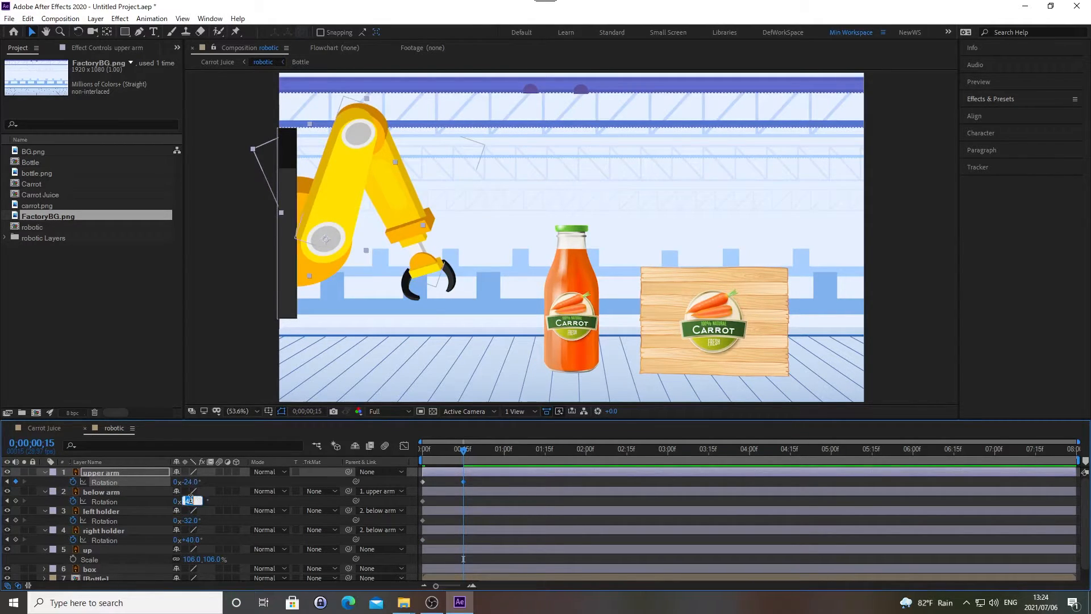
type("8")
key("Return")
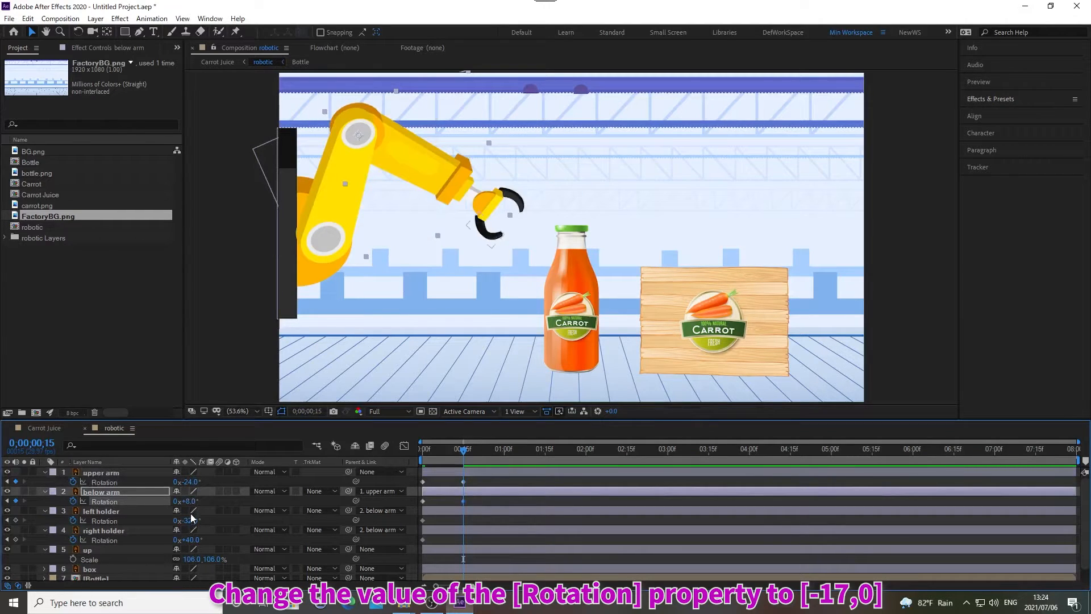
- Set the Rotation keyframe at 0;00;00;15 to -17° for the left holder and 11° for the right holder
left_click(191, 520)
type("-17")
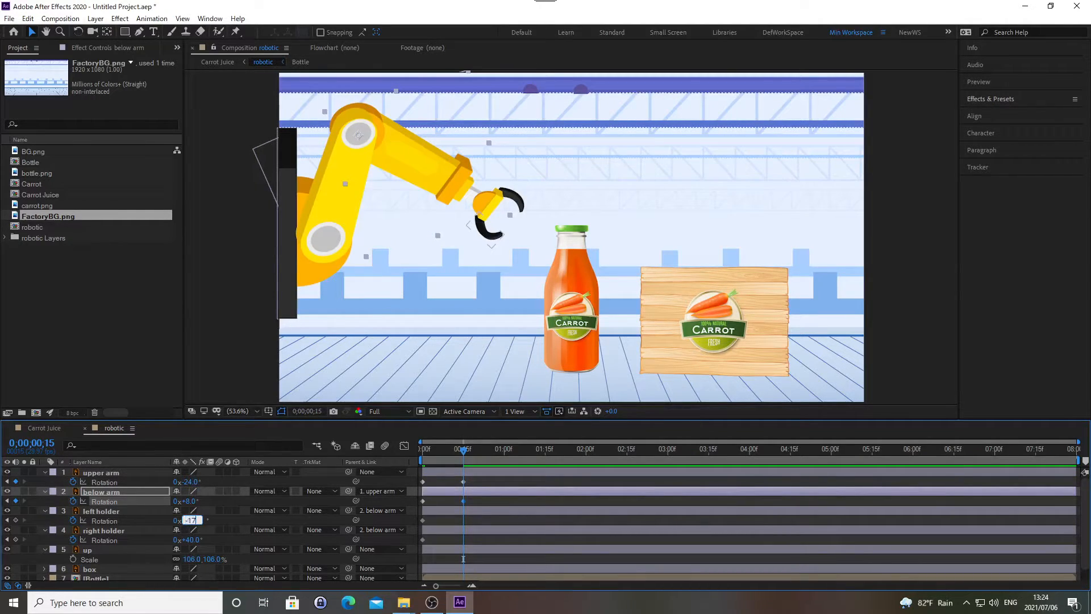
key("Return")
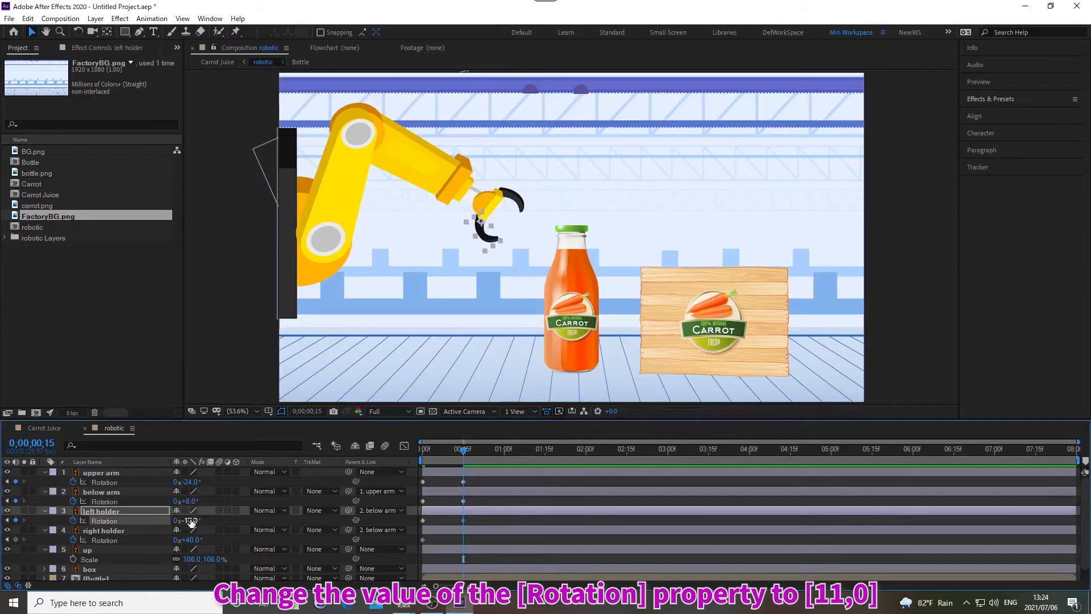
left_click(191, 539)
type("11")
key("Return")
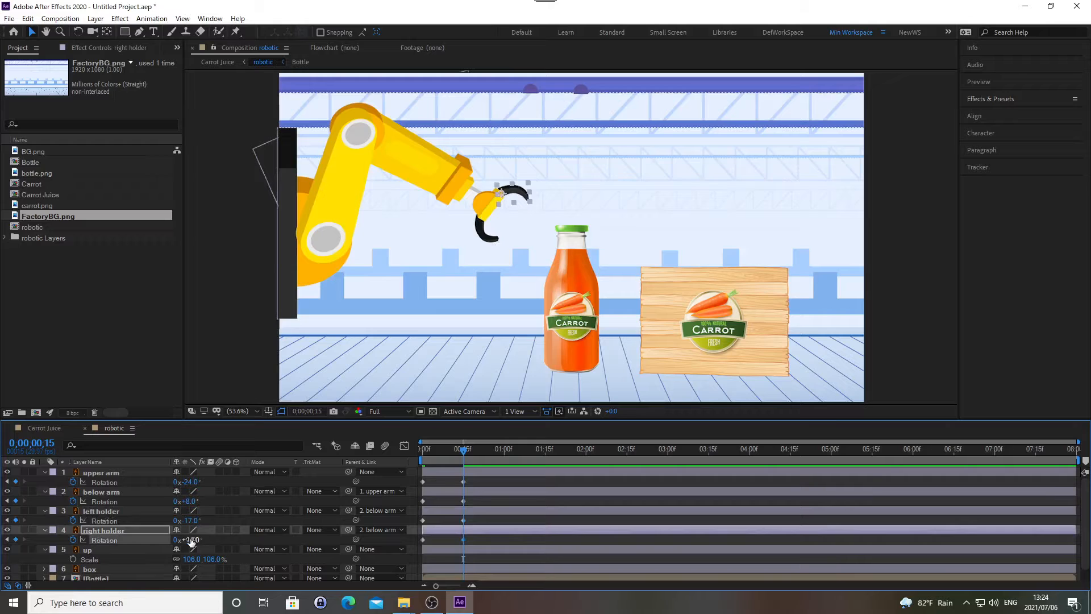
- Go to 0;00;01;00 and set Rotation to 31° for the upper arm and -43° for the below arm
key("alt+shift+j")
type("0;0")
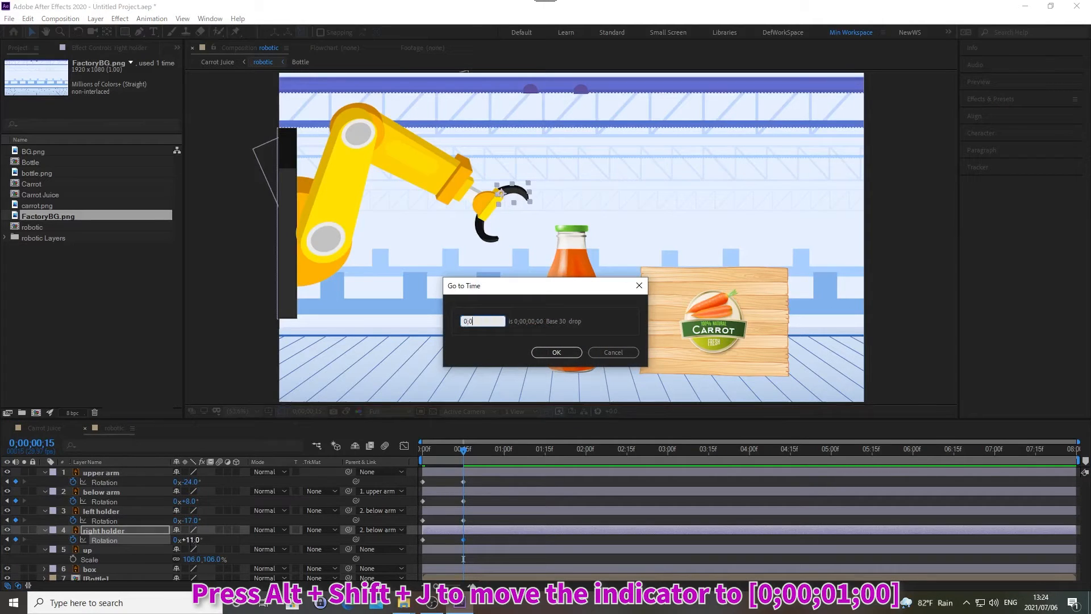
type("0;01;00")
key("Return")
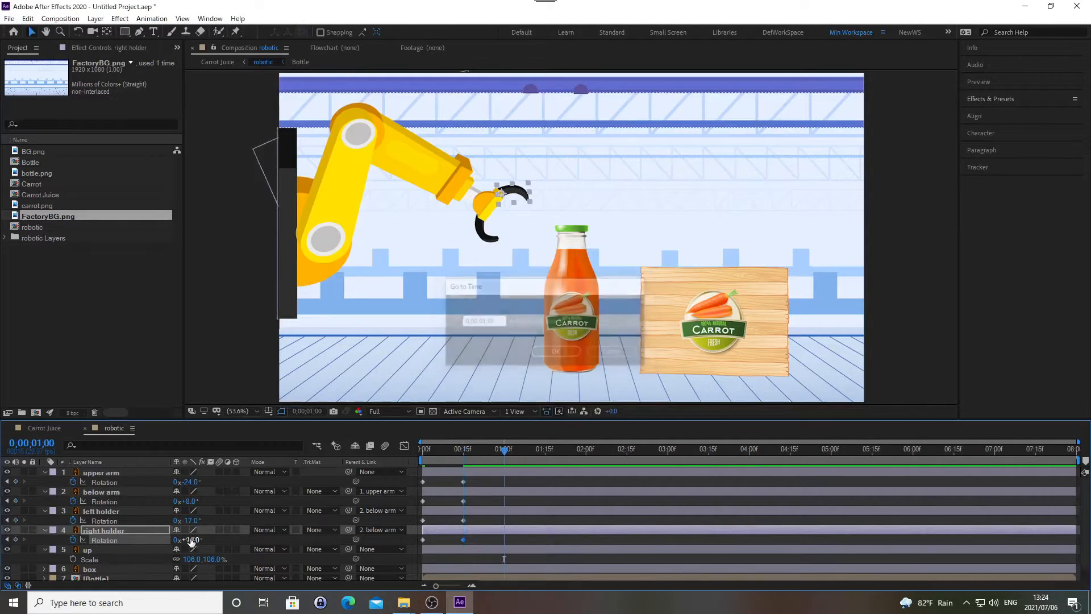
left_click(189, 481)
type("30")
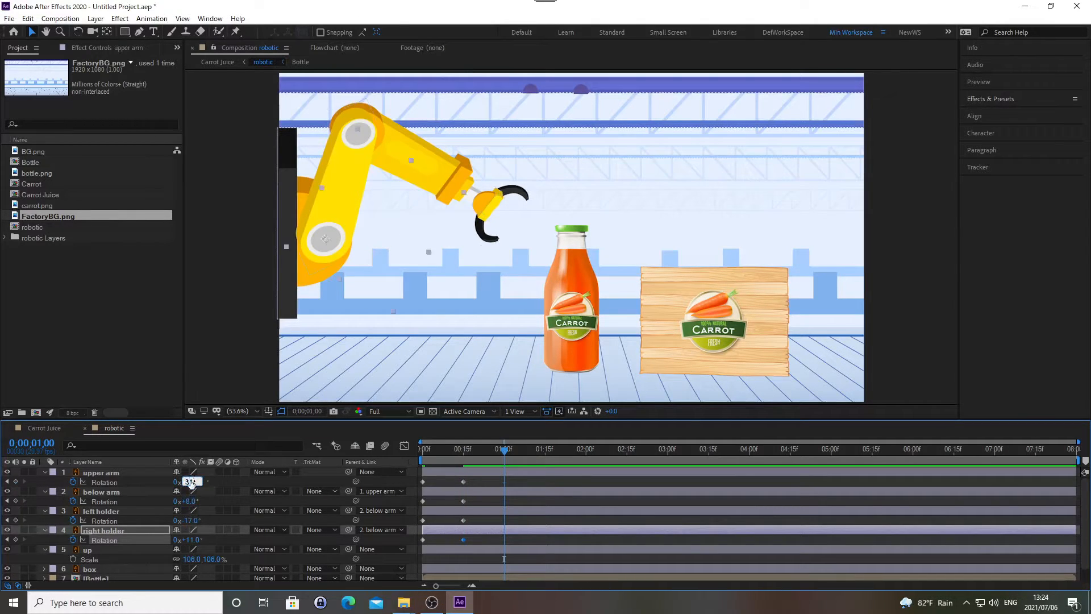
key("Return")
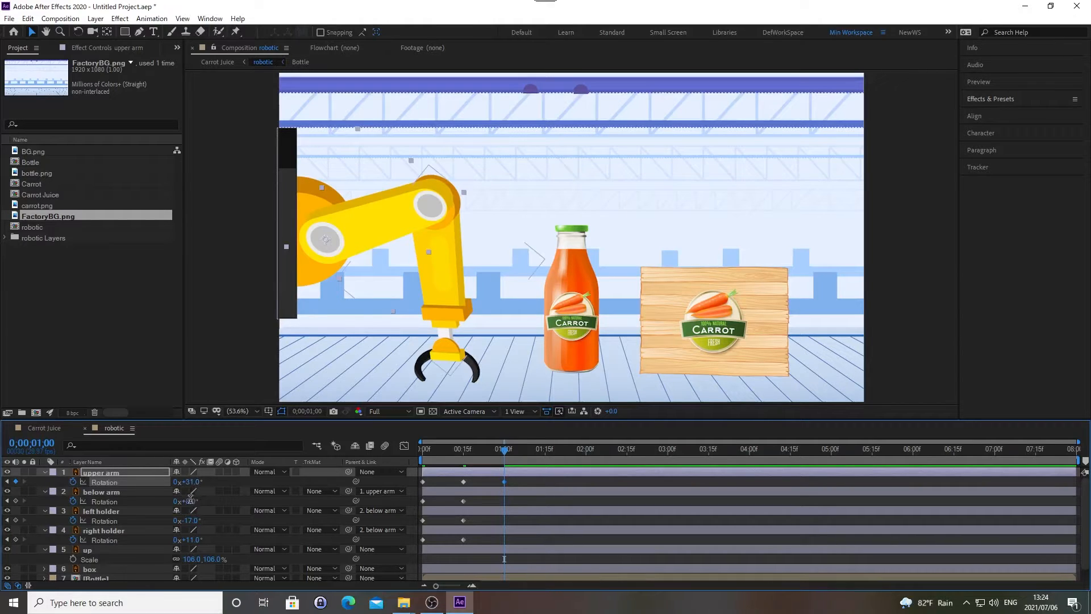
left_click(190, 500)
type("-43")
key("Return")
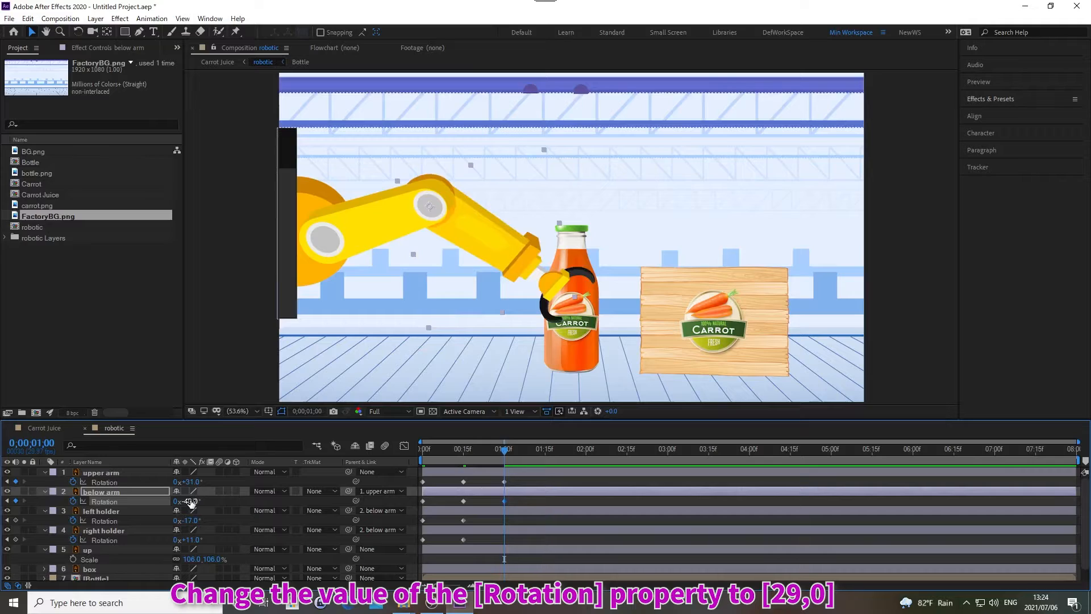
- Set Rotation at 0;00;01;00 to 29° for the left holder and -22° for the right holder
left_click(190, 520)
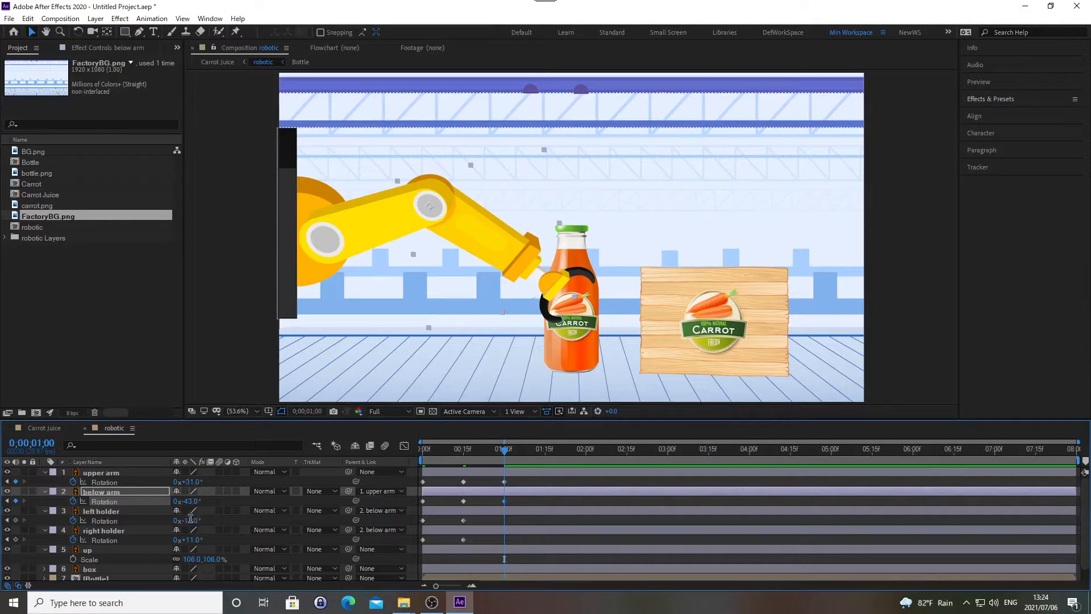
type("29")
key("Return")
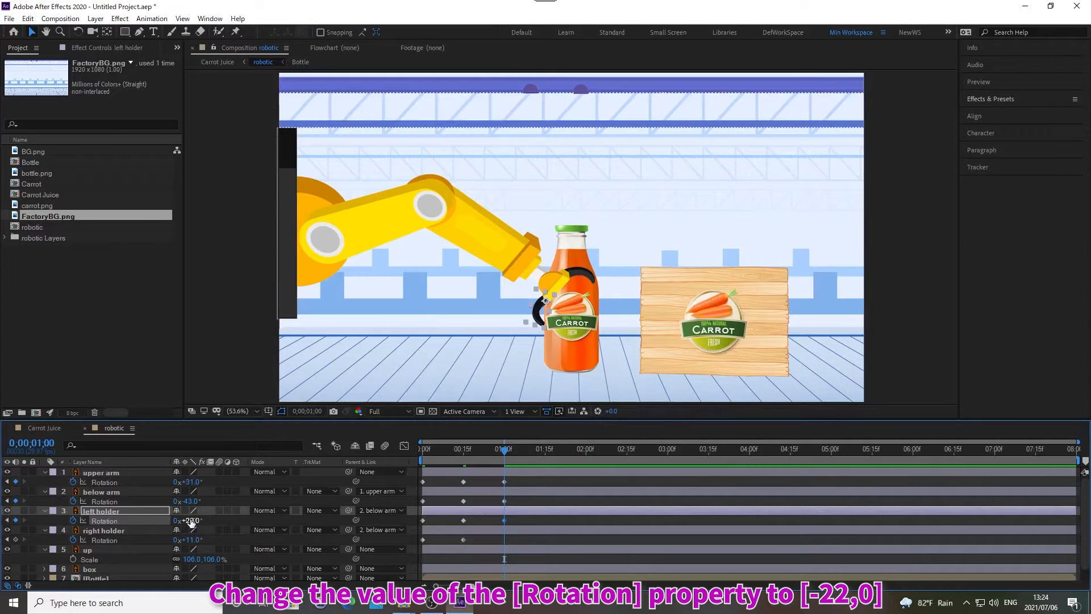
left_click(189, 540)
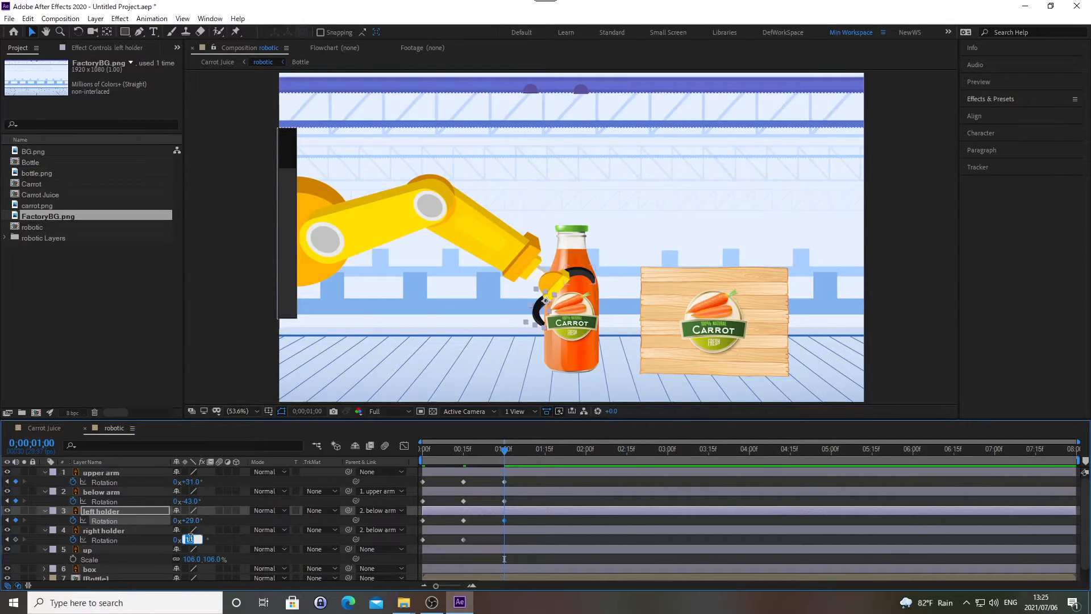
type("-22")
key("Return")
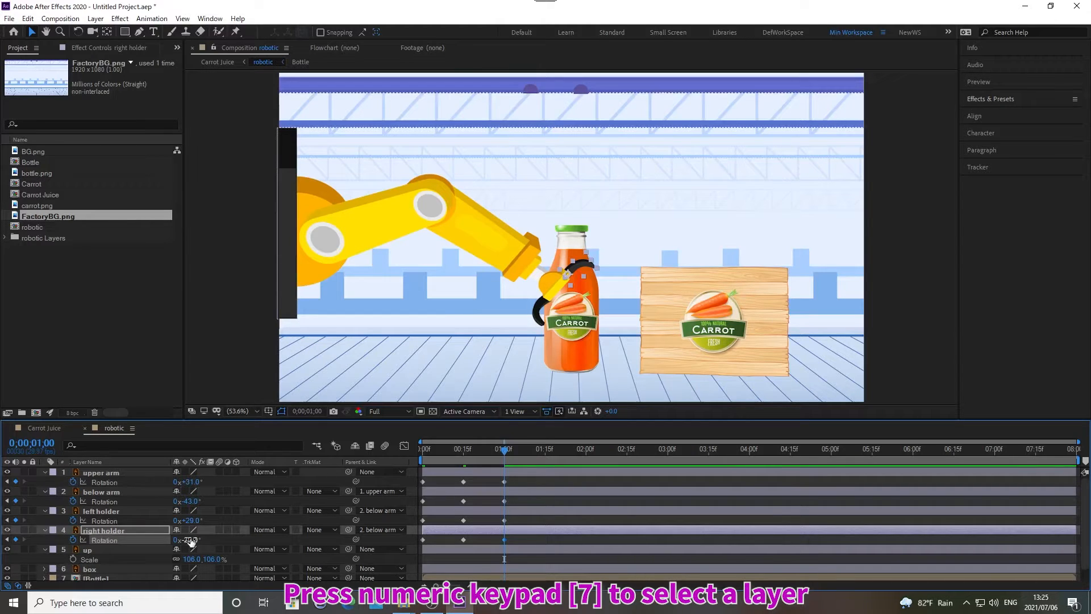
- Rename the Bottle layer directly below the box layer to "Bottle 2" and trim its start to 0;00;01;00
key("KP_7")
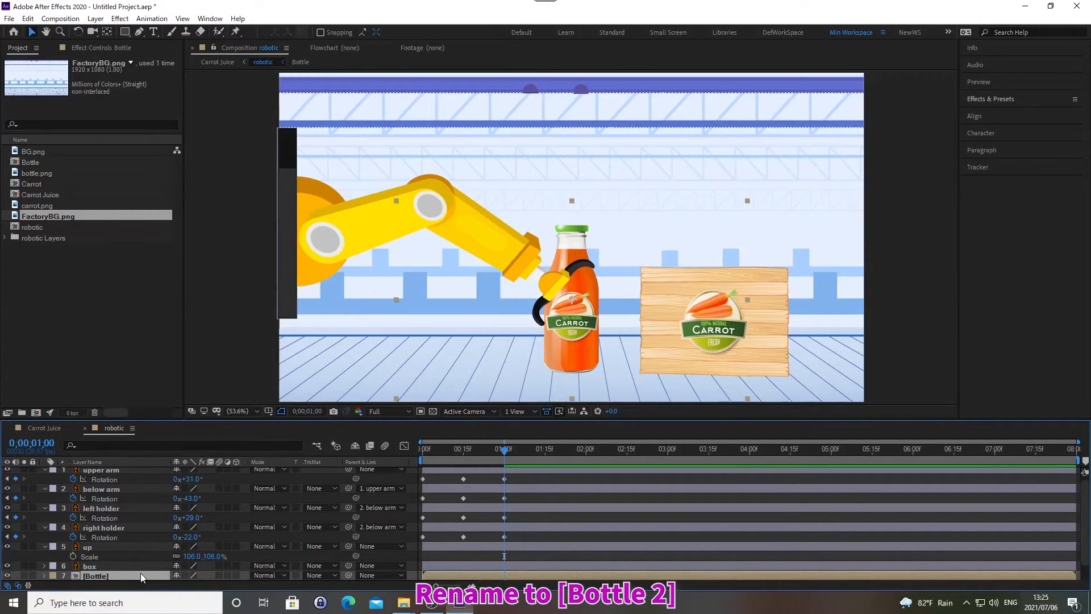
key("Return")
type("Bottle 2")
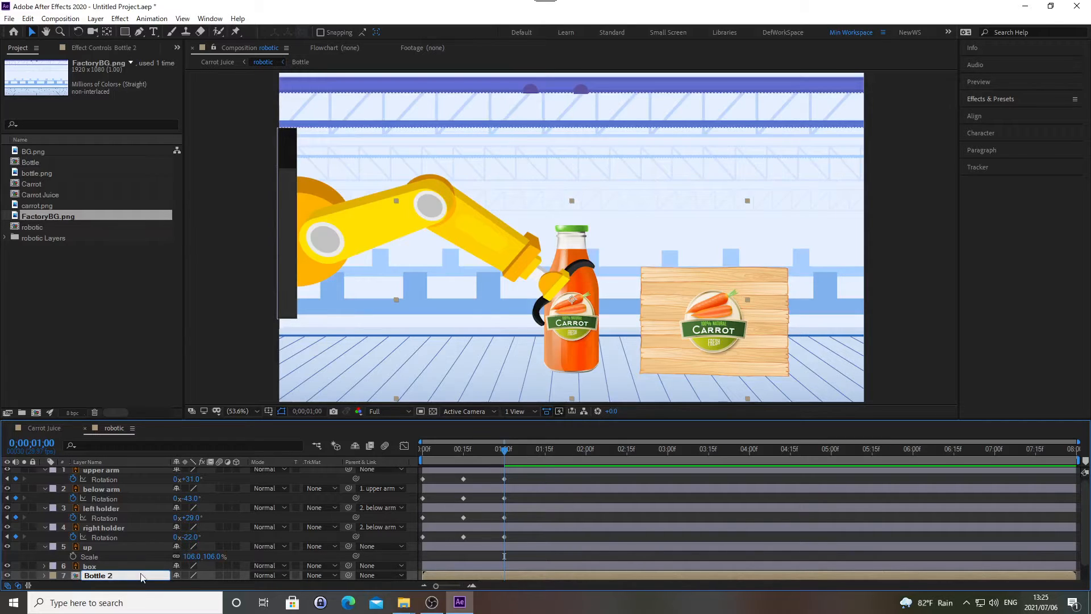
key("Return")
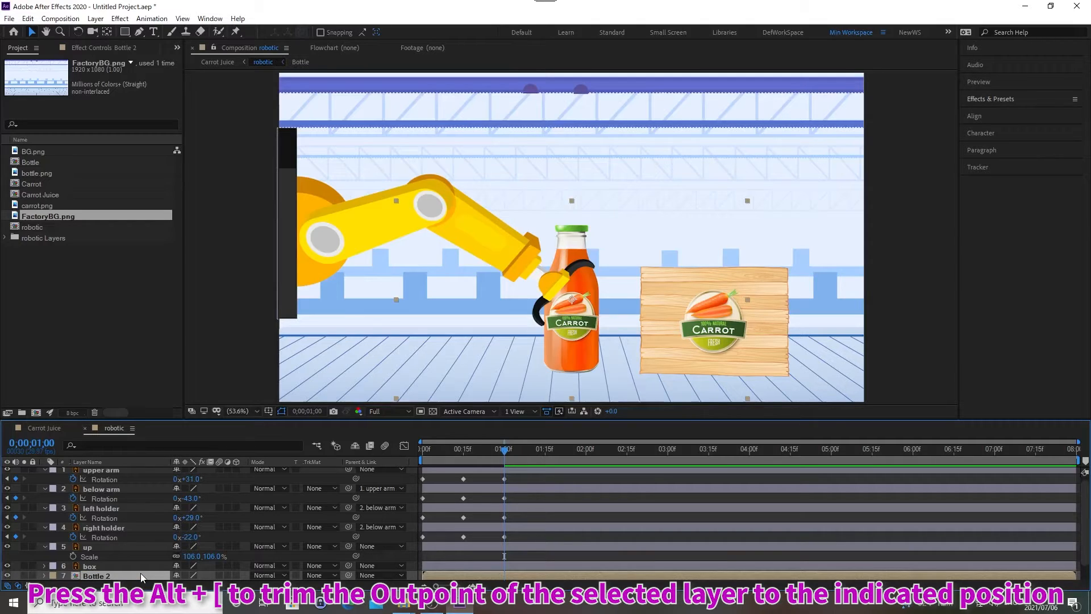
key("alt+bracketleft")
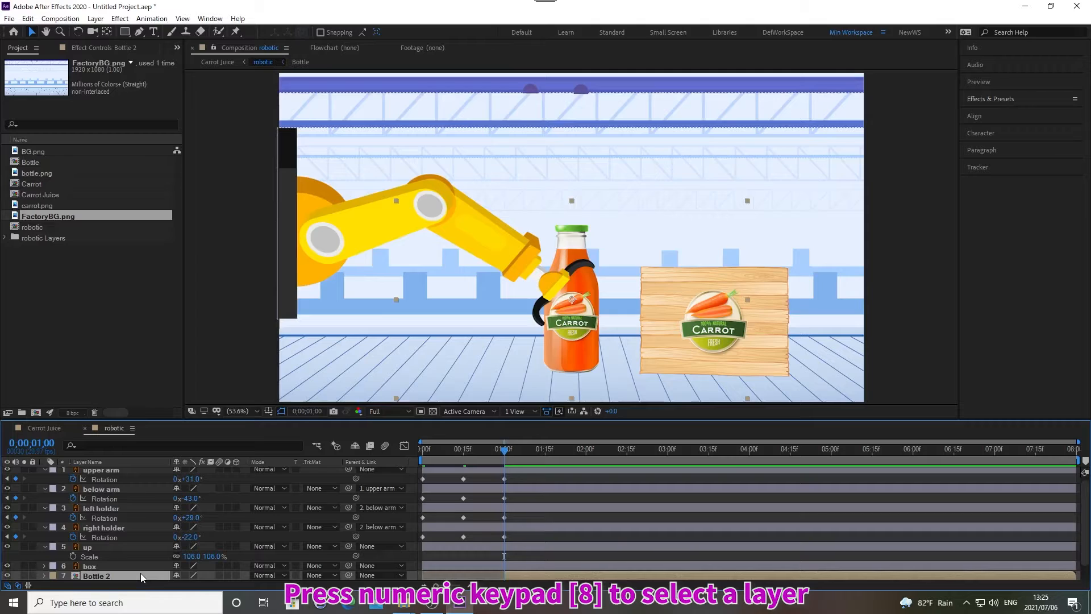
- Trim the end of the other Bottle layer, below Bottle 2, one frame earlier at 0;00;00;29
key("KP_8")
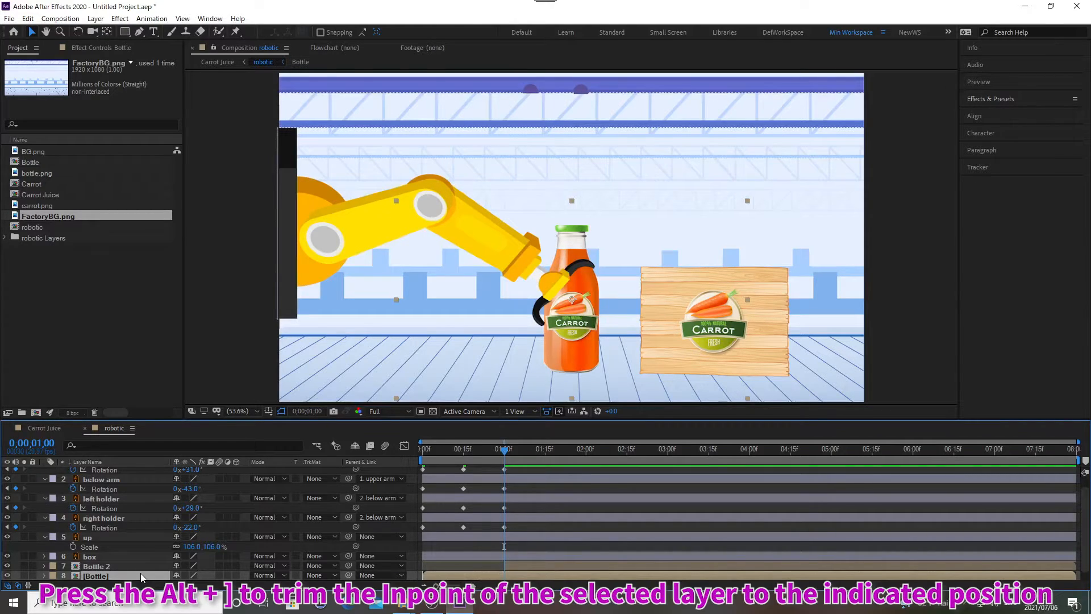
key("ctrl+Left")
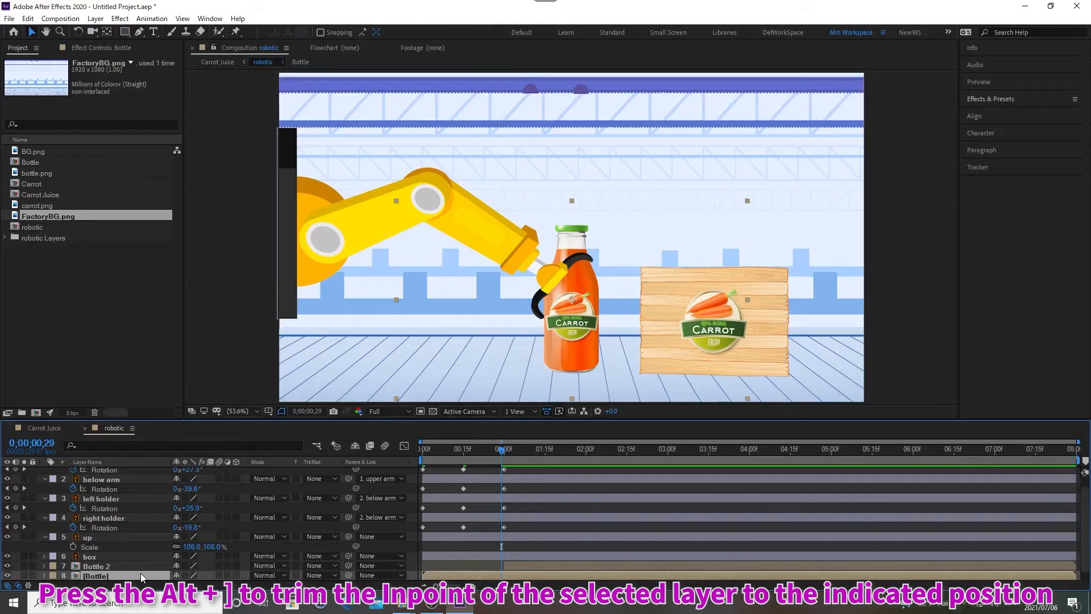
- Go to 0;00;01;15 and parent the Bottle 2 layer to the below arm layer
key("alt+shift+j")
type("0;00;01")
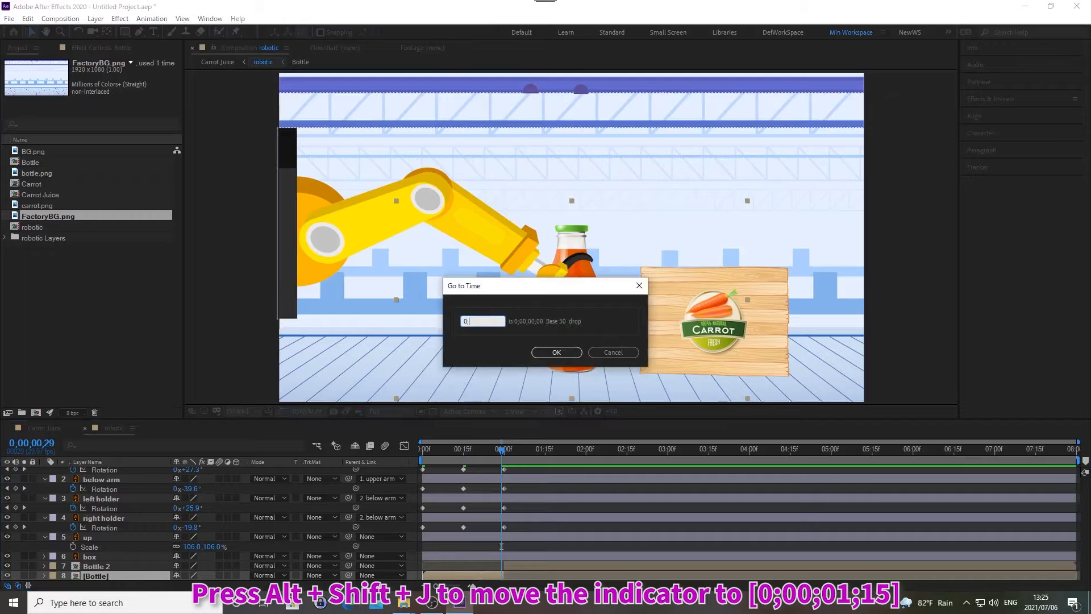
type(";15")
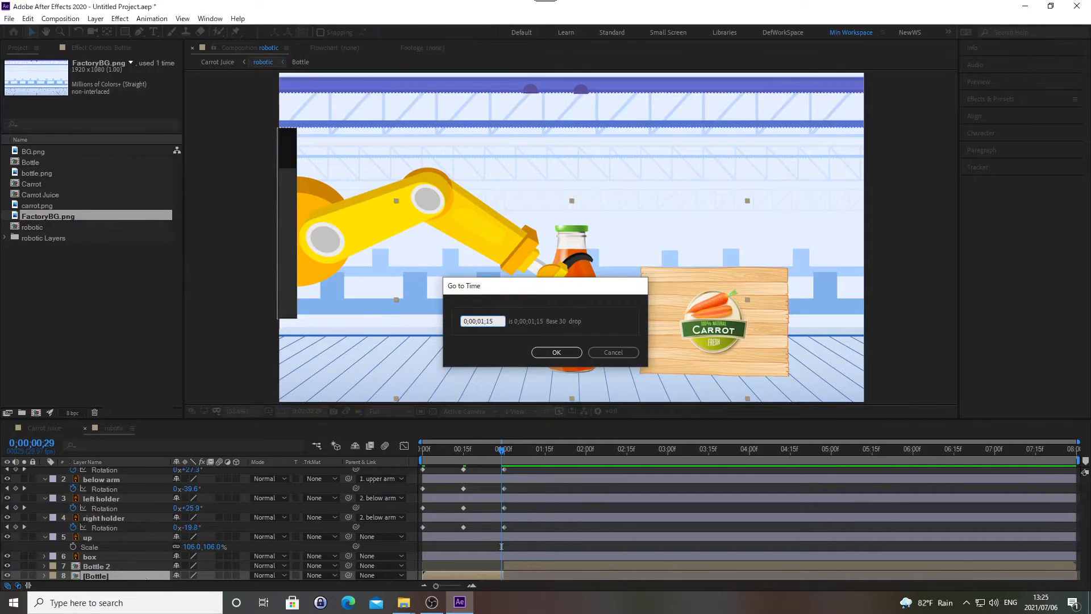
key("Return")
left_click(377, 565)
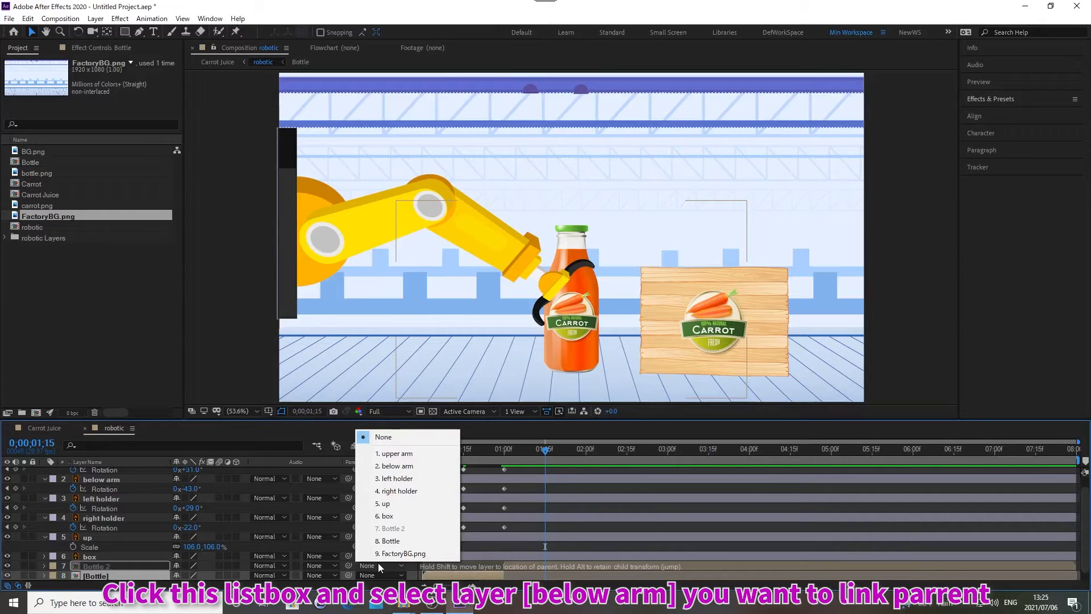
left_click(397, 466)
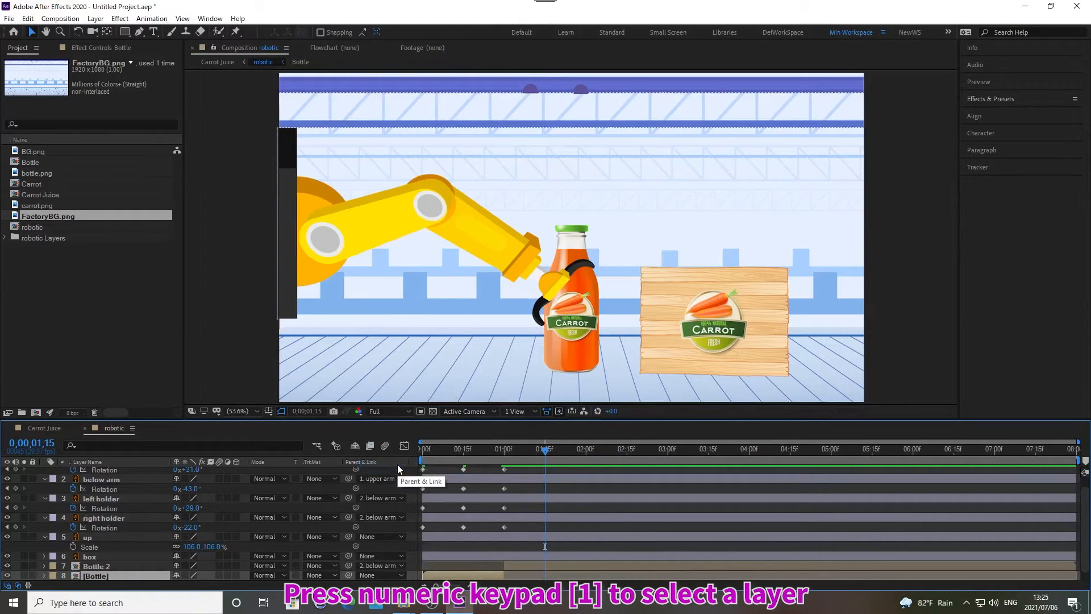
- Set Rotation at 0;00;01;15 to -18° for the upper arm and -20° for the below arm
key("KP_1")
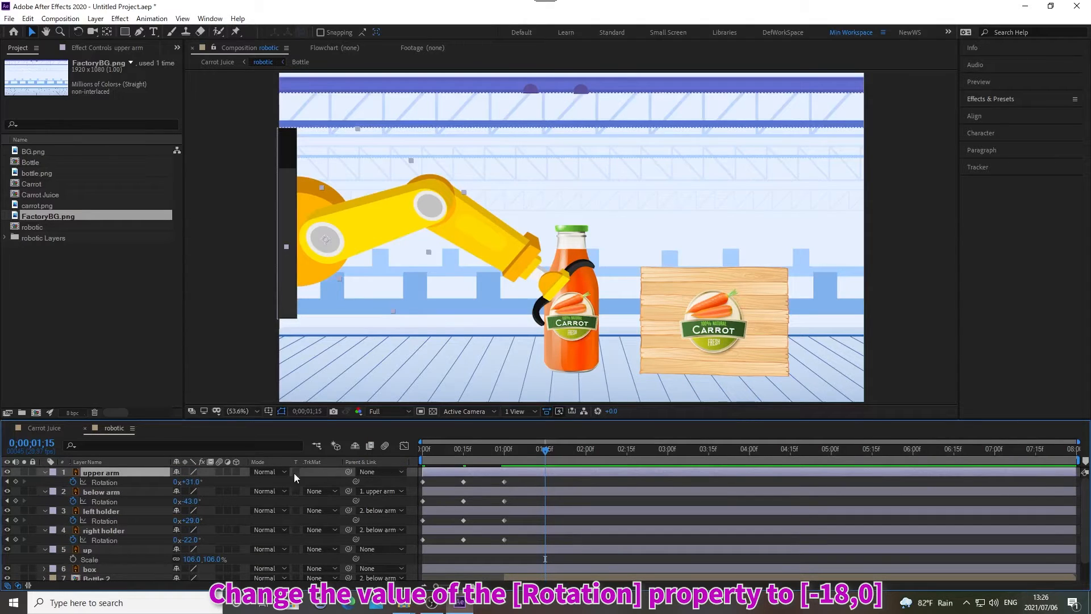
left_click(191, 483)
type("-20")
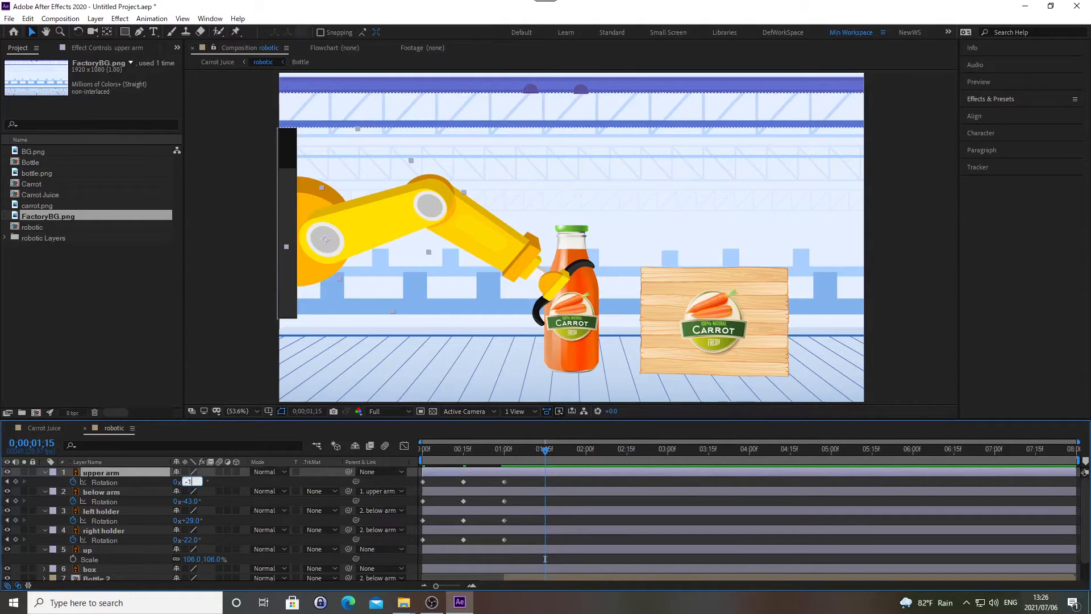
key("Return")
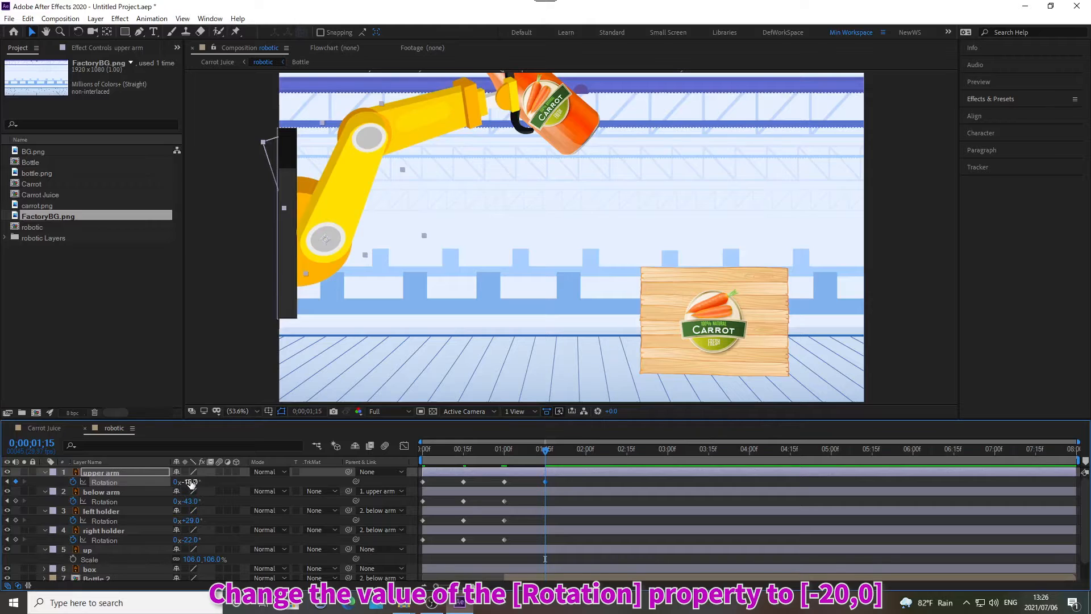
left_click(191, 501)
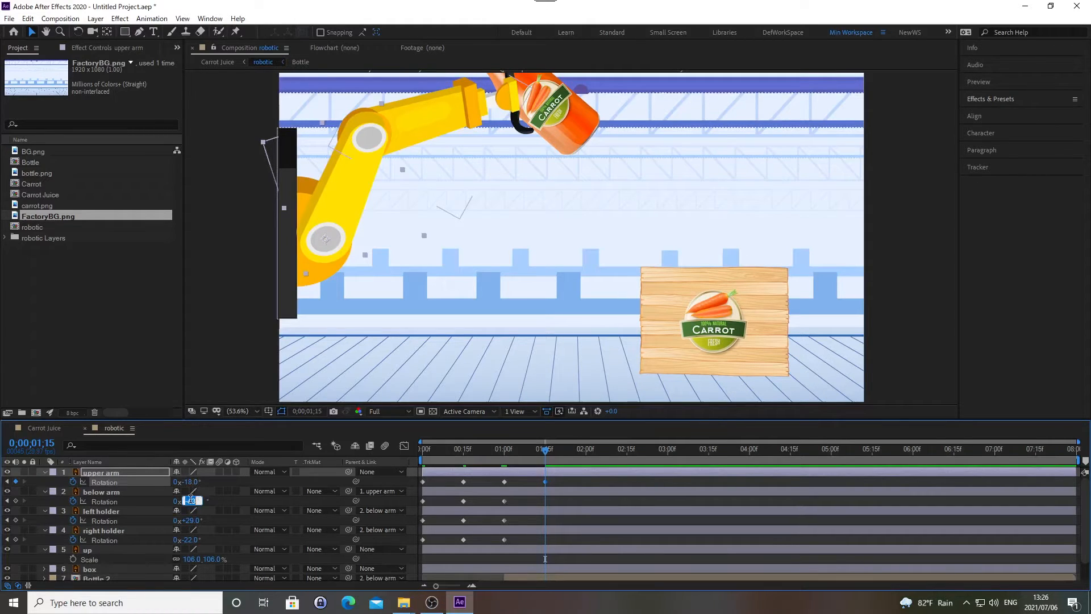
type("-20")
key("Return")
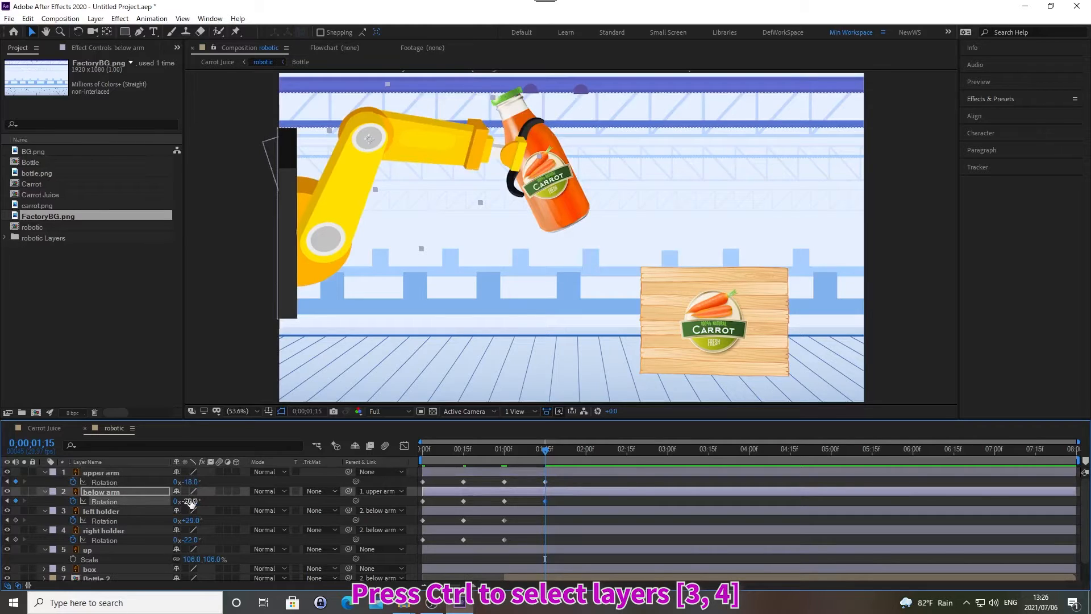
- Add Rotation keyframes at 0;00;01;15 to the left holder and right holder layers, keeping their current values
key("F2")
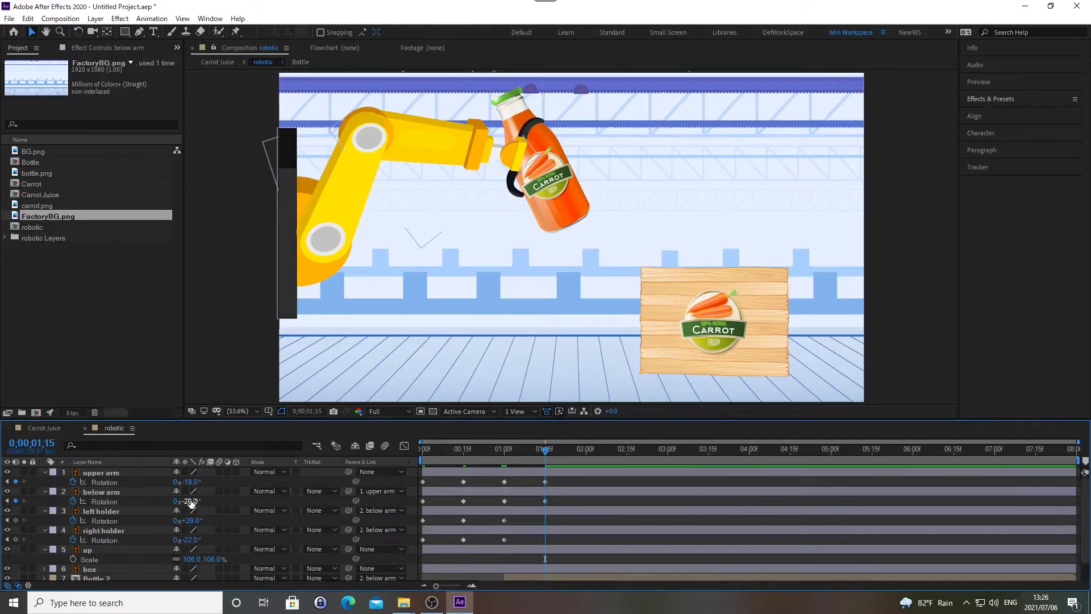
left_click(97, 510)
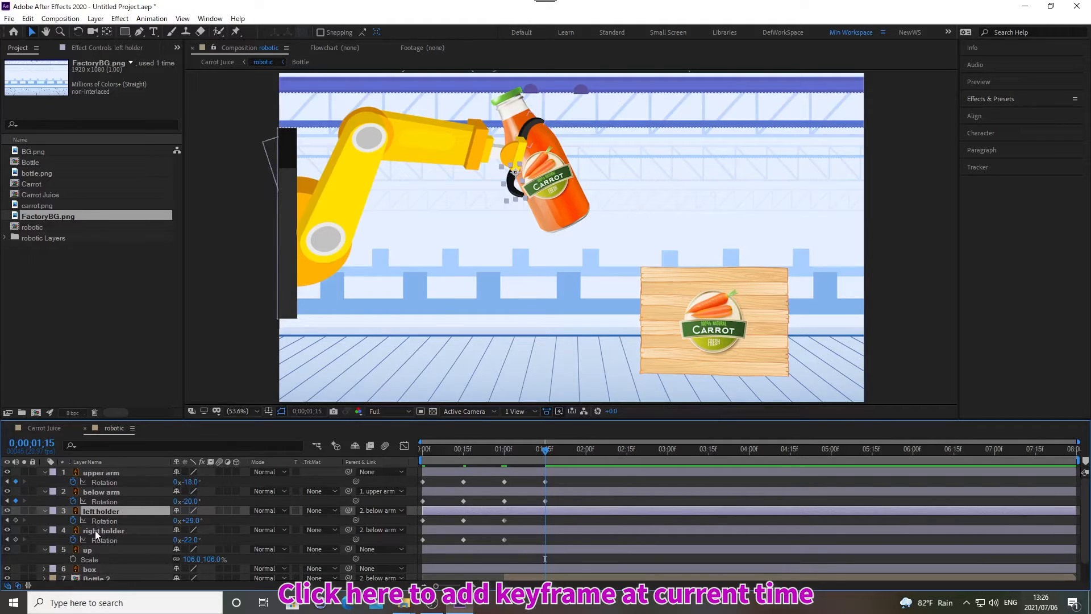
left_click(94, 531, "ctrl")
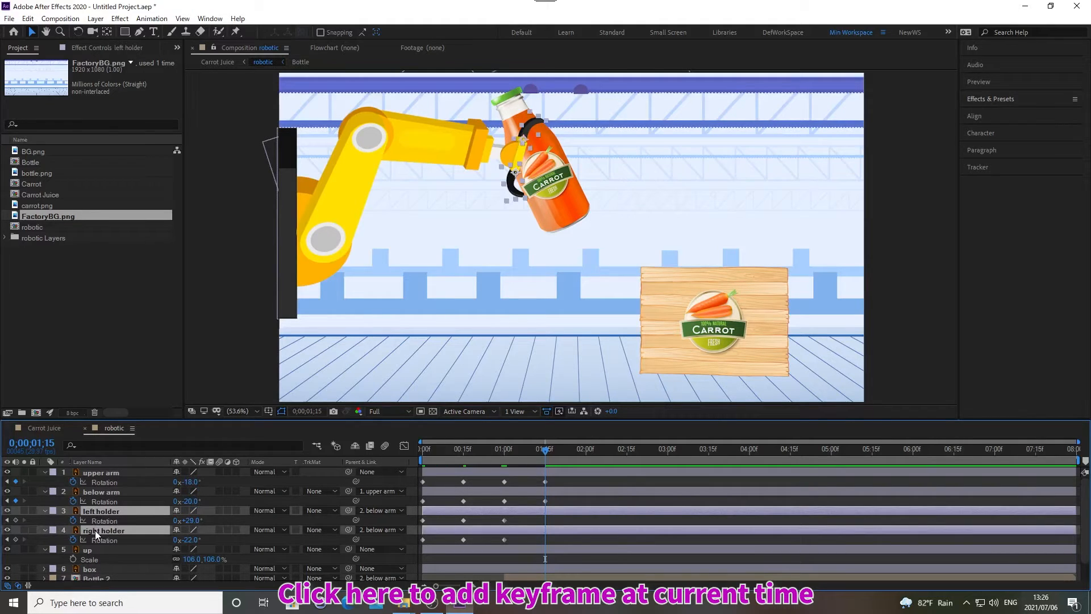
left_click(16, 521)
- Go to 0;00;02;00 and add Rotation keyframes with the current values to the left holder and right holder layers
key("alt+shift+j")
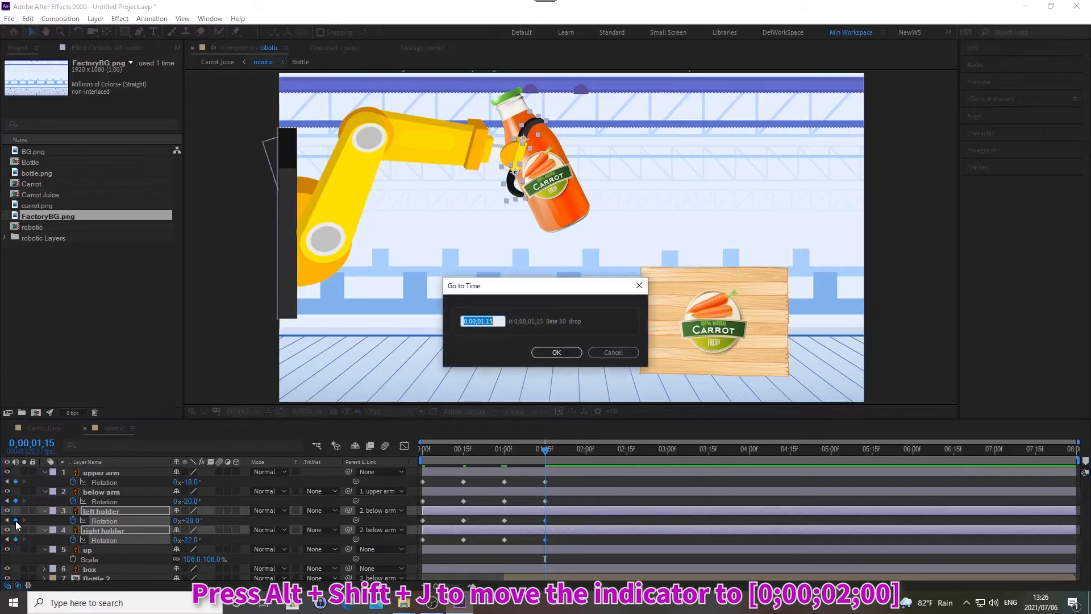
type("0;00;02;00")
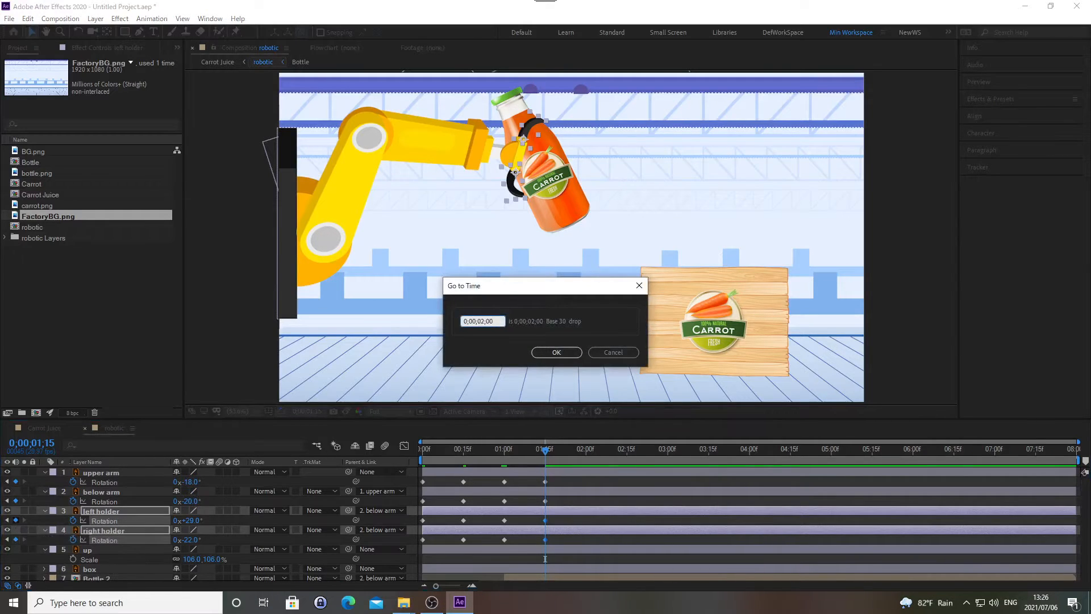
key("Return")
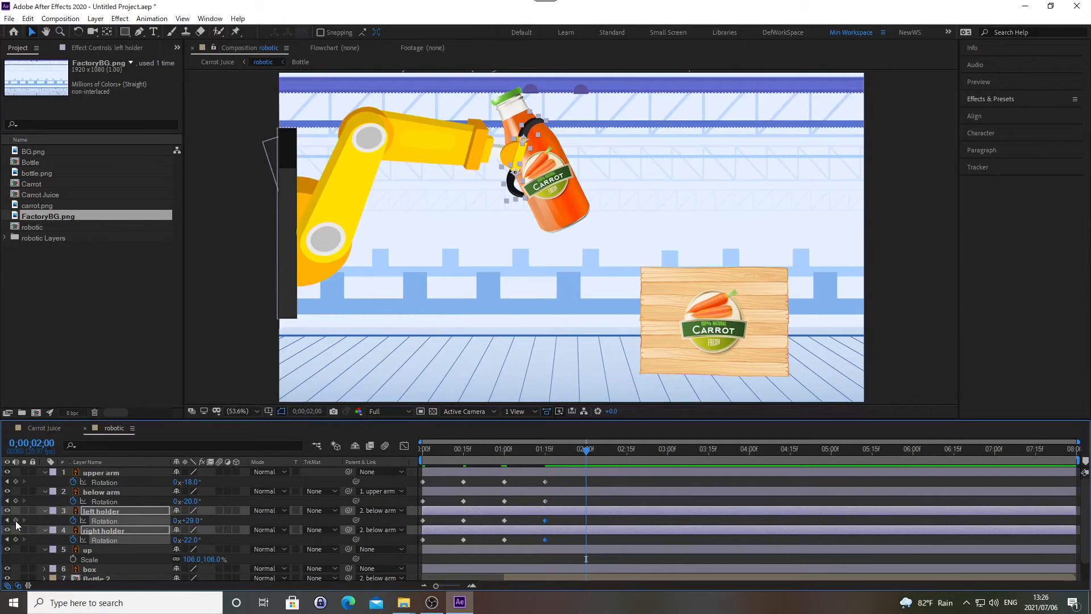
left_click(16, 520)
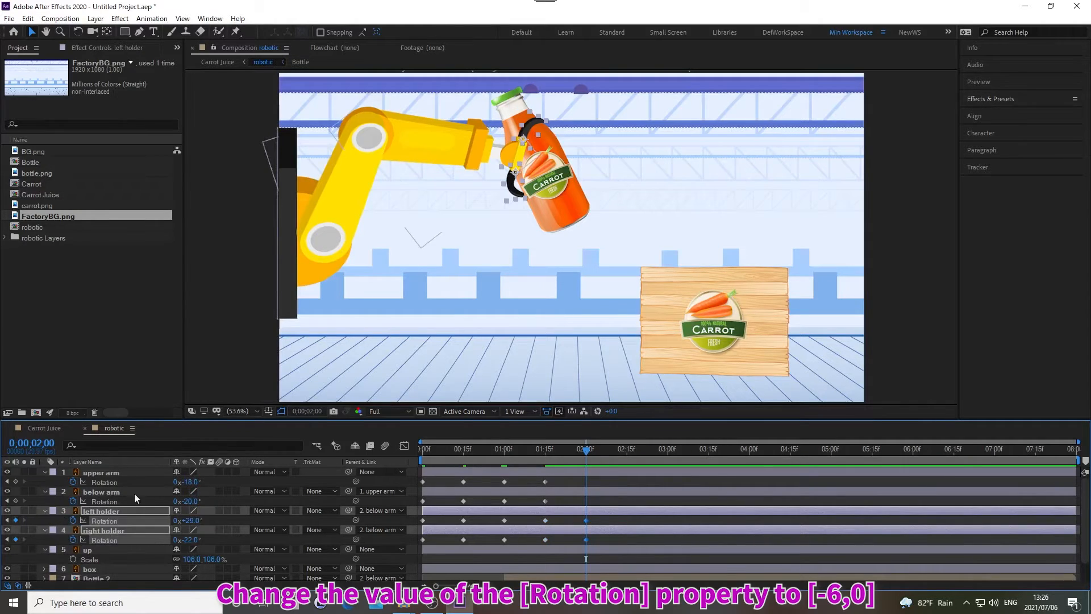
- Set Rotation at 0;00;02;00 to -6° for the upper arm and -39° for the below arm
left_click(191, 481)
type("-60")
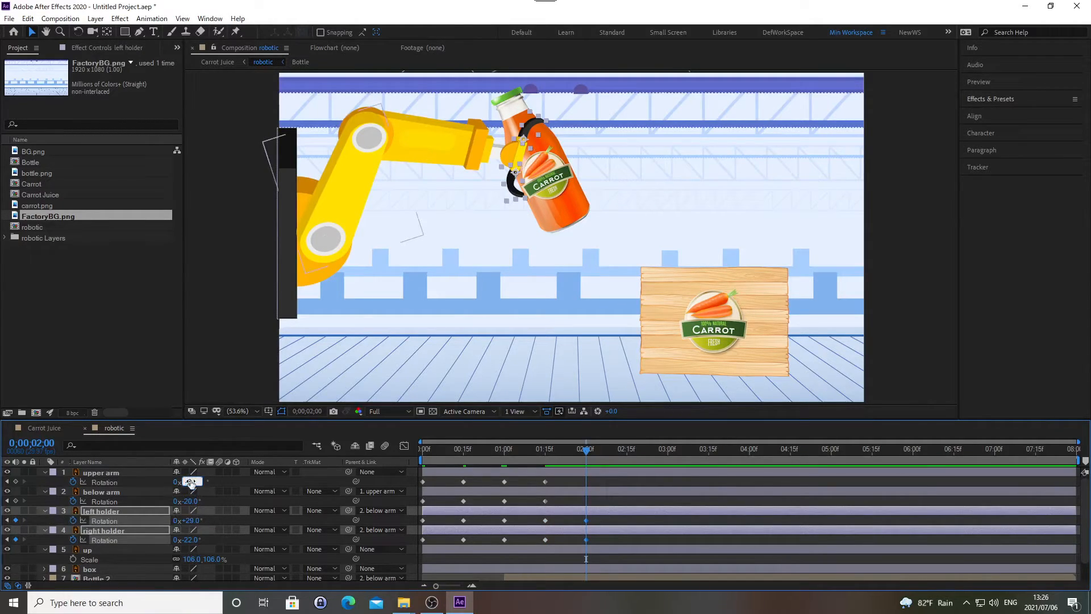
key("Return")
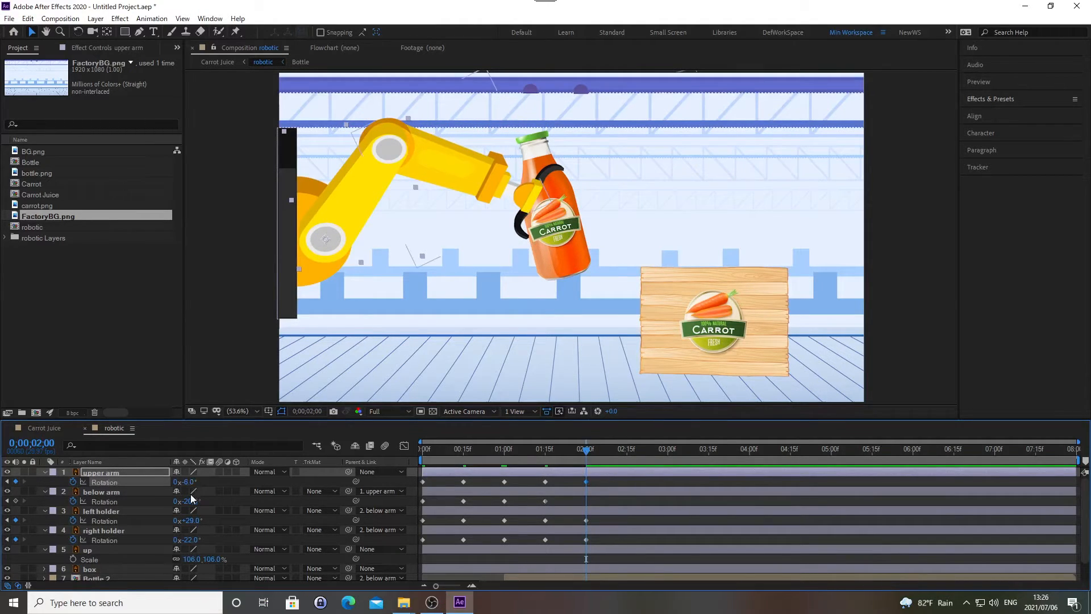
left_click(191, 501)
type("-39")
key("Return")
- Go to 0;00;02;15 and set Rotation to 30° for the upper arm and -83° for the below arm
key("alt+shift+j")
type("0;00;02;15")
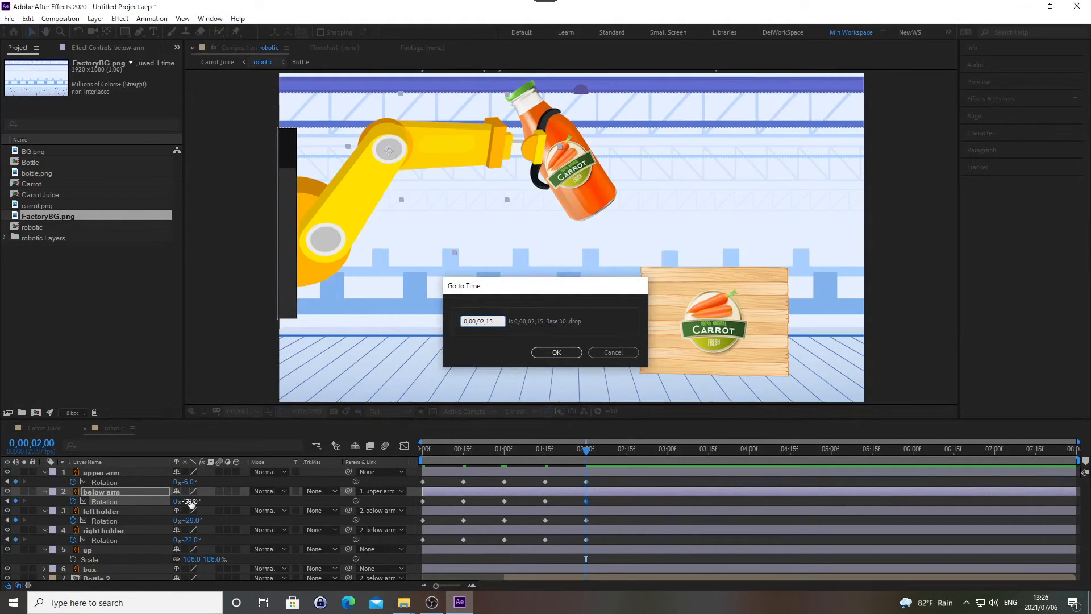
key("Return")
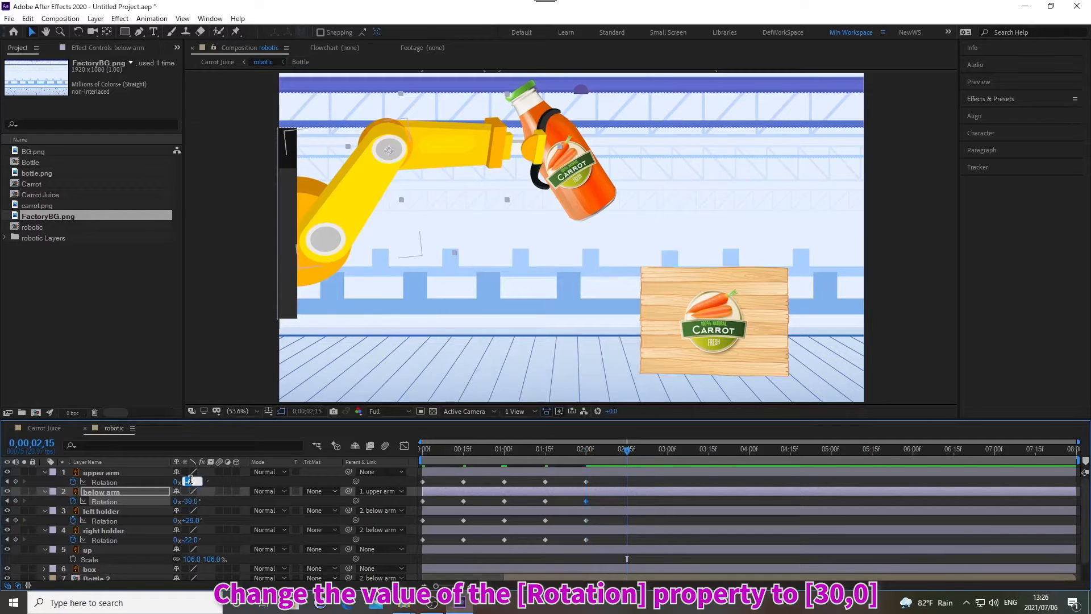
left_click(189, 482)
type("30")
key("Return")
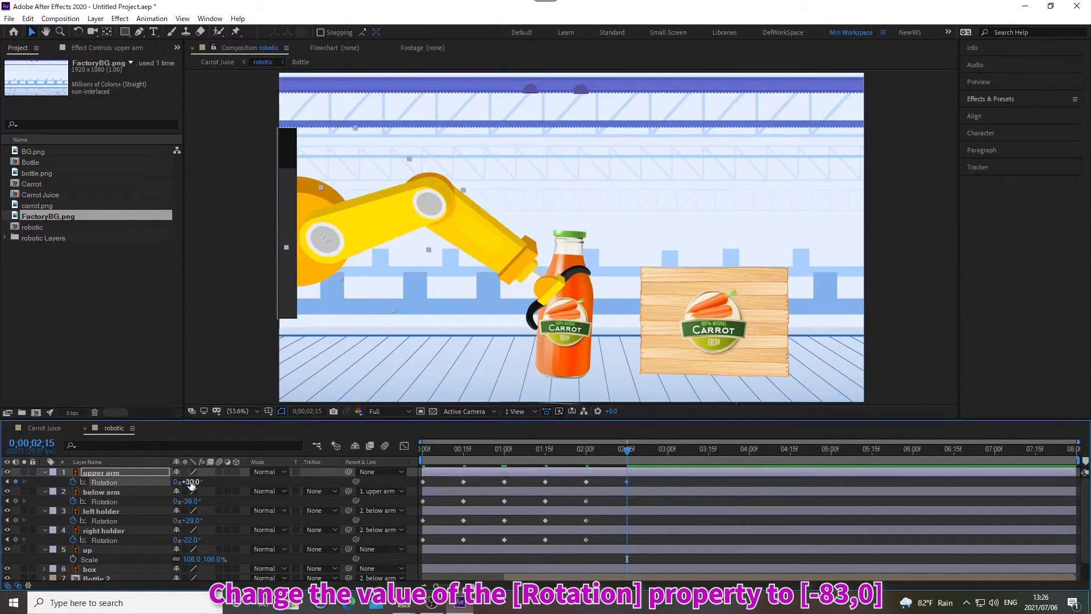
left_click(190, 500)
type("-83")
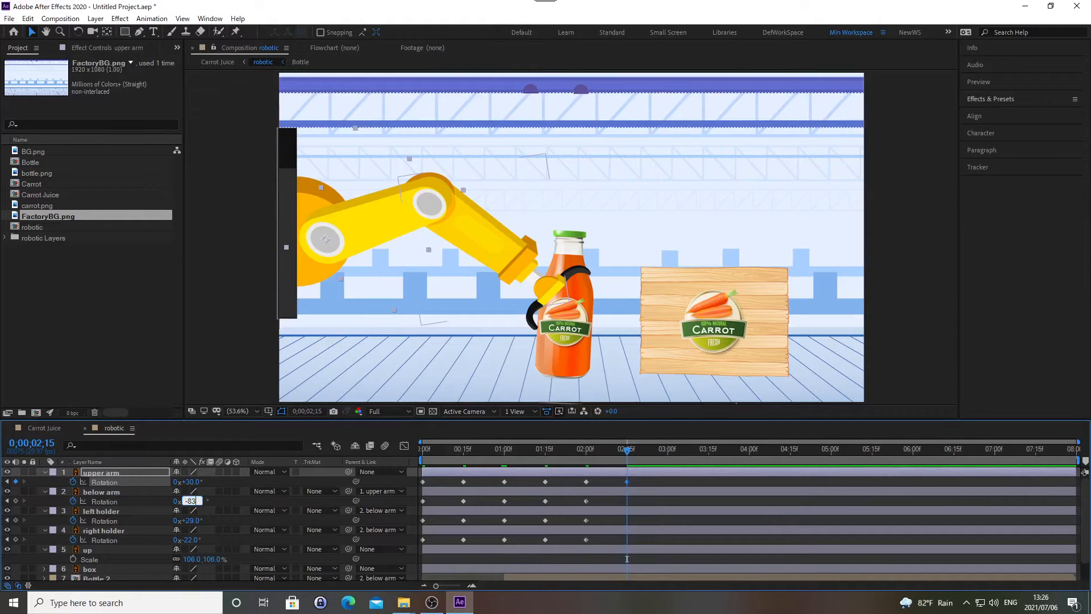
key("Return")
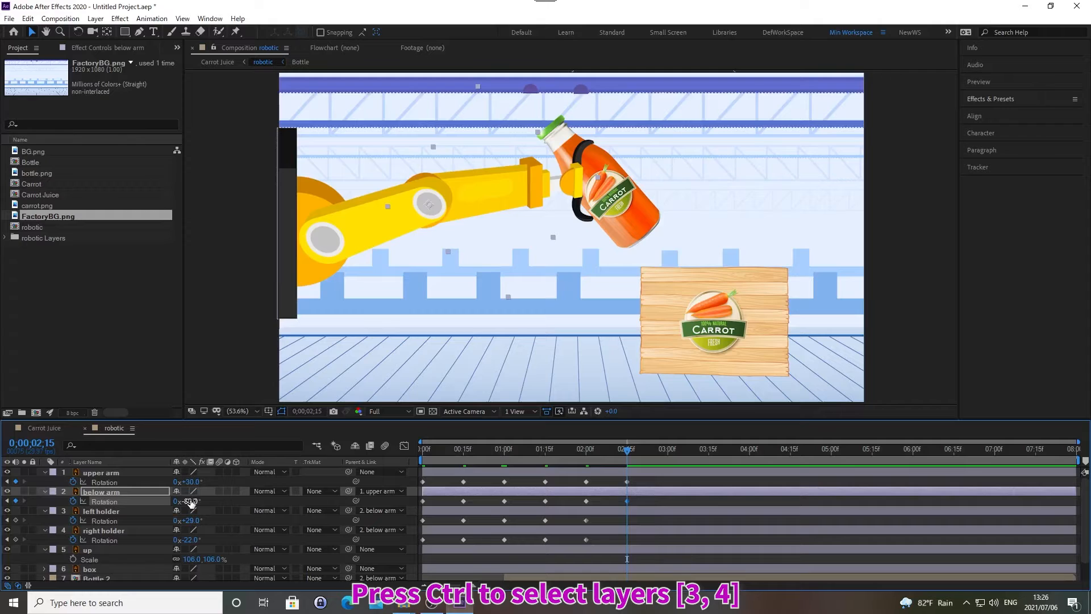
- Add Rotation keyframes at 0;00;02;15 to the left holder and right holder layers, keeping their current values
key("F2")
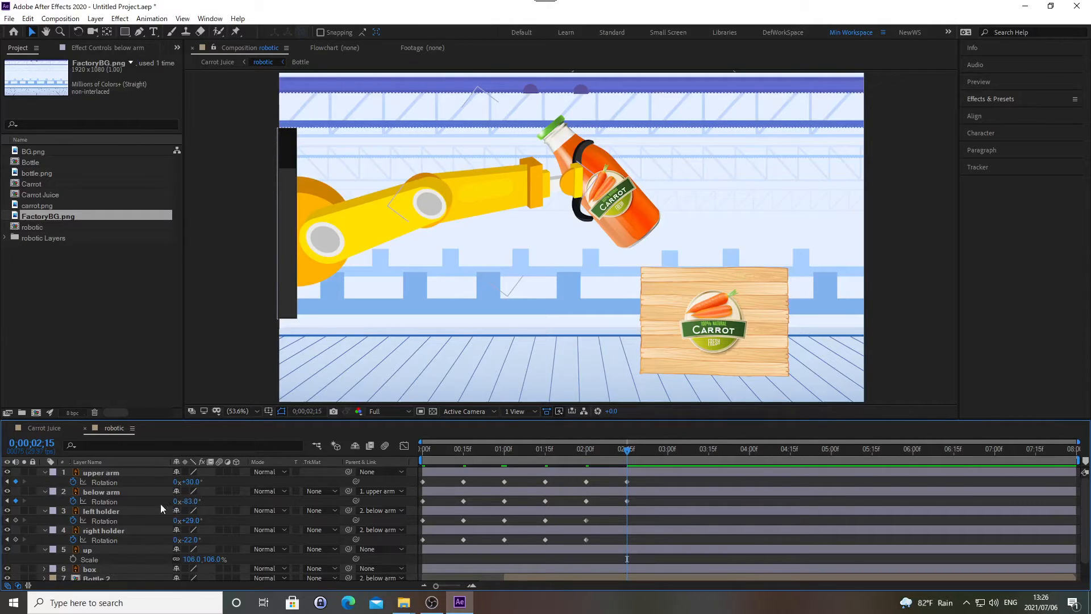
left_click(98, 510)
left_click(94, 530, "ctrl")
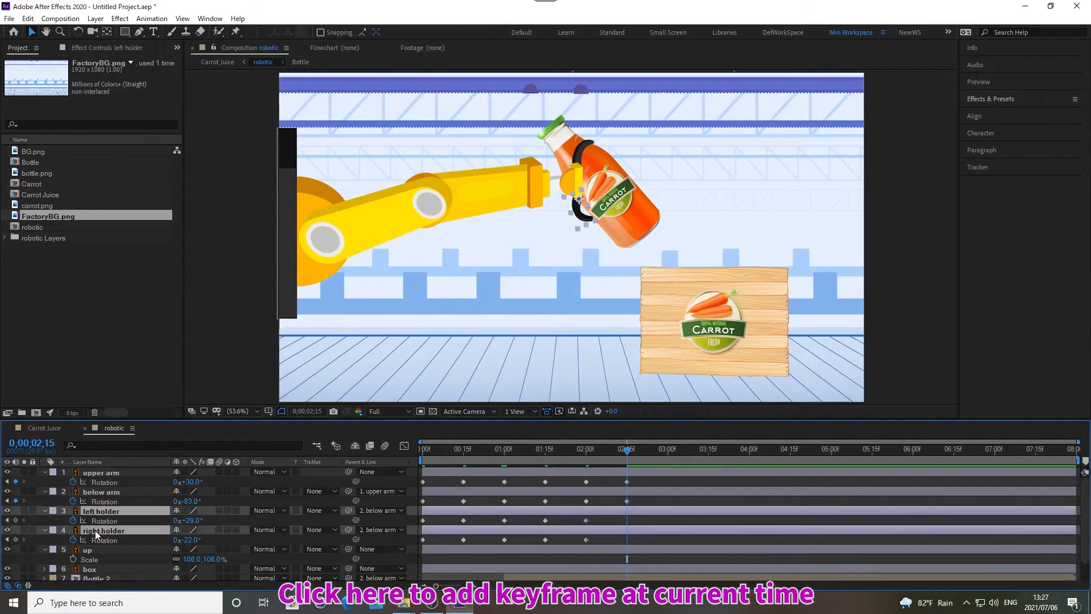
left_click(16, 520)
- Go to 0;00;03;00 and set Rotation to 38° for the upper arm and -47° for the below arm
key("alt+shift+j")
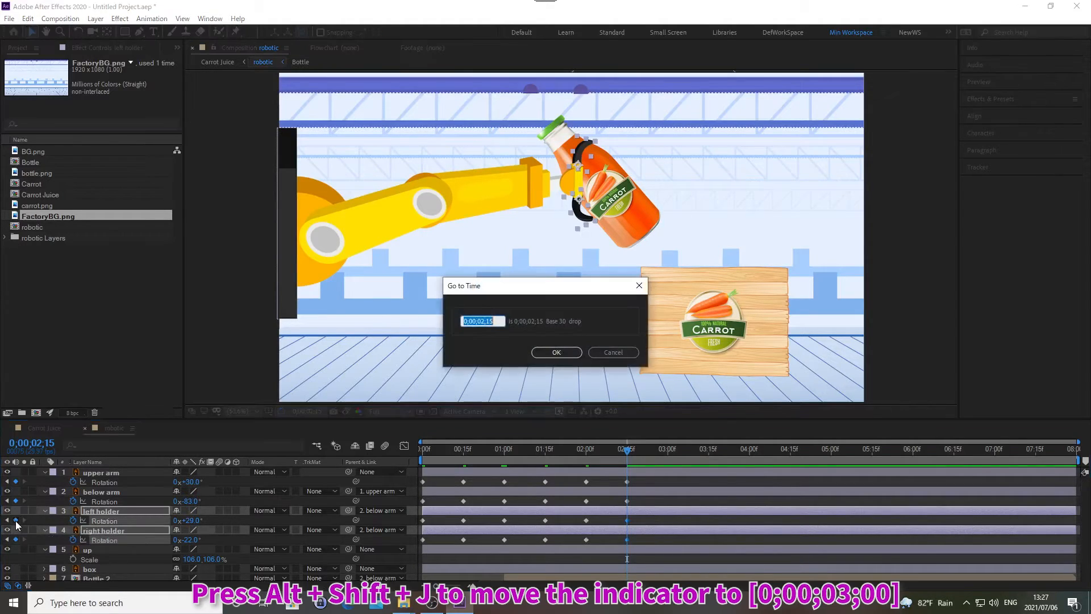
type("0;00;03;00")
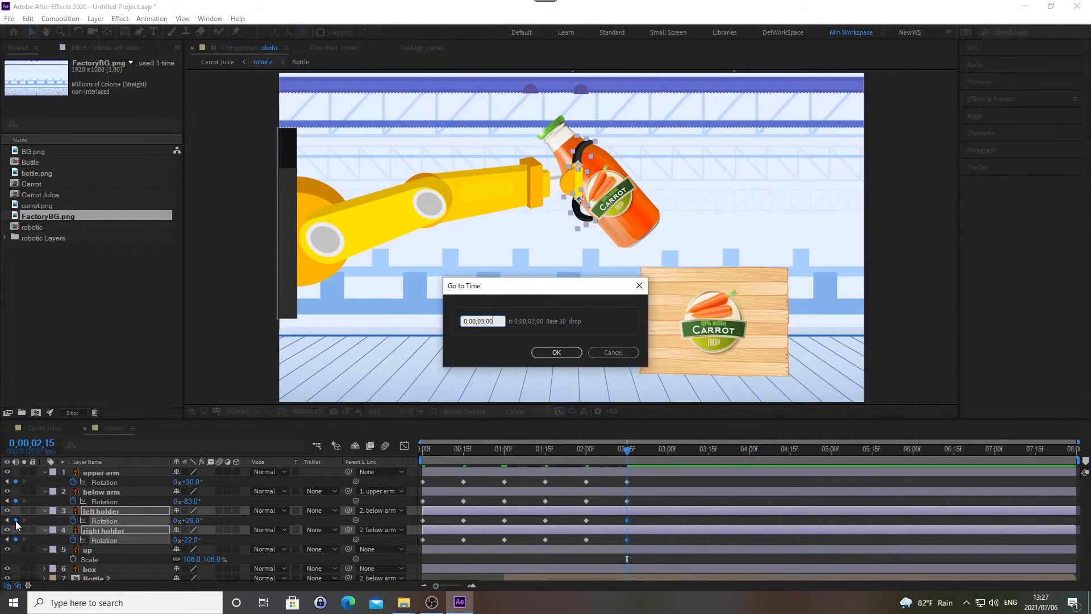
key("Return")
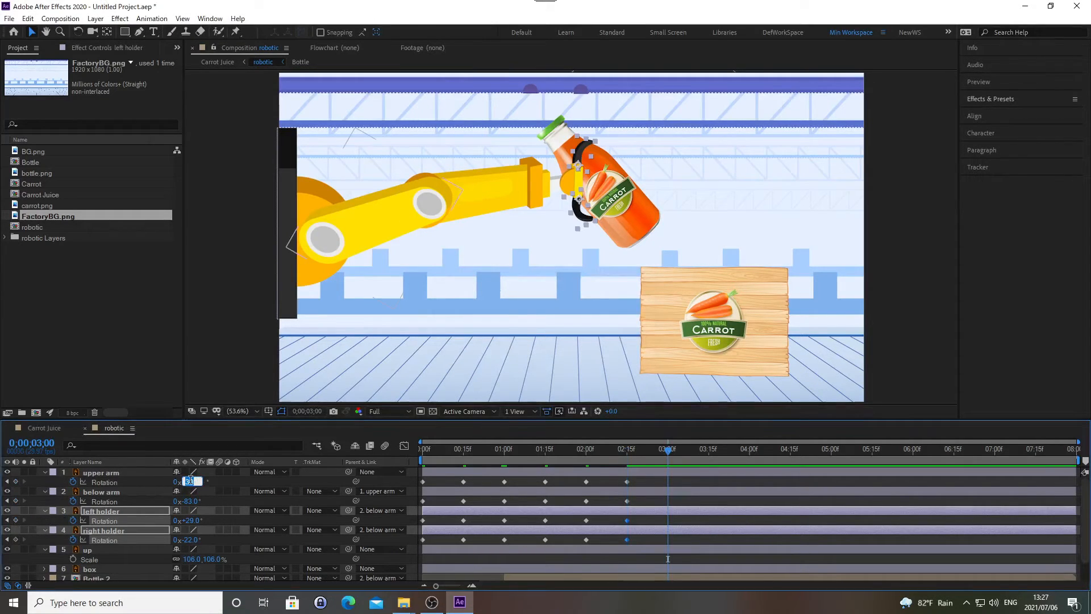
left_click(188, 481)
type("30")
key("Return")
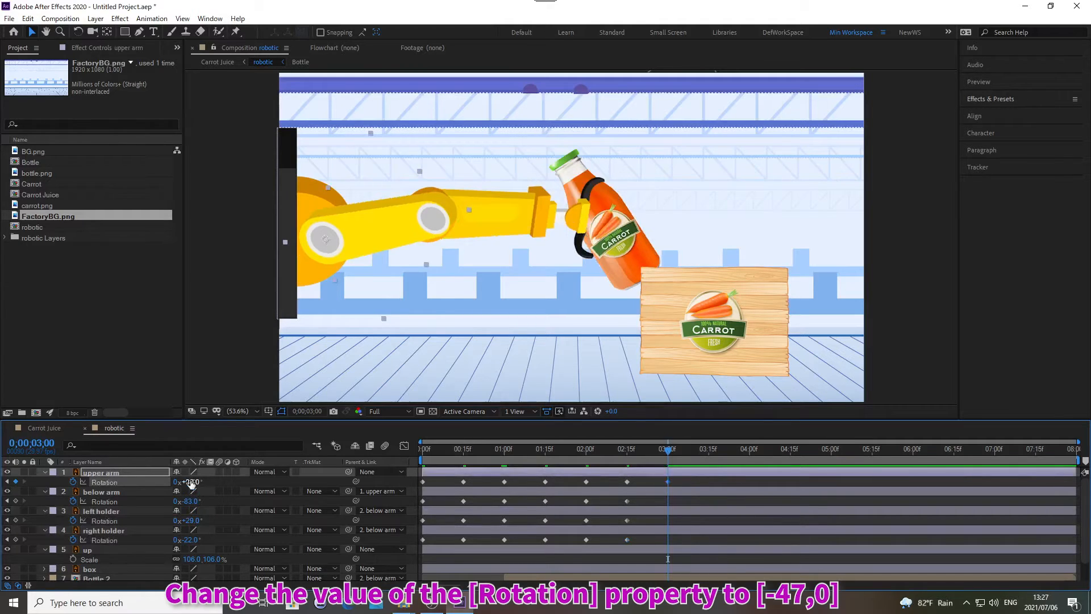
left_click(191, 500)
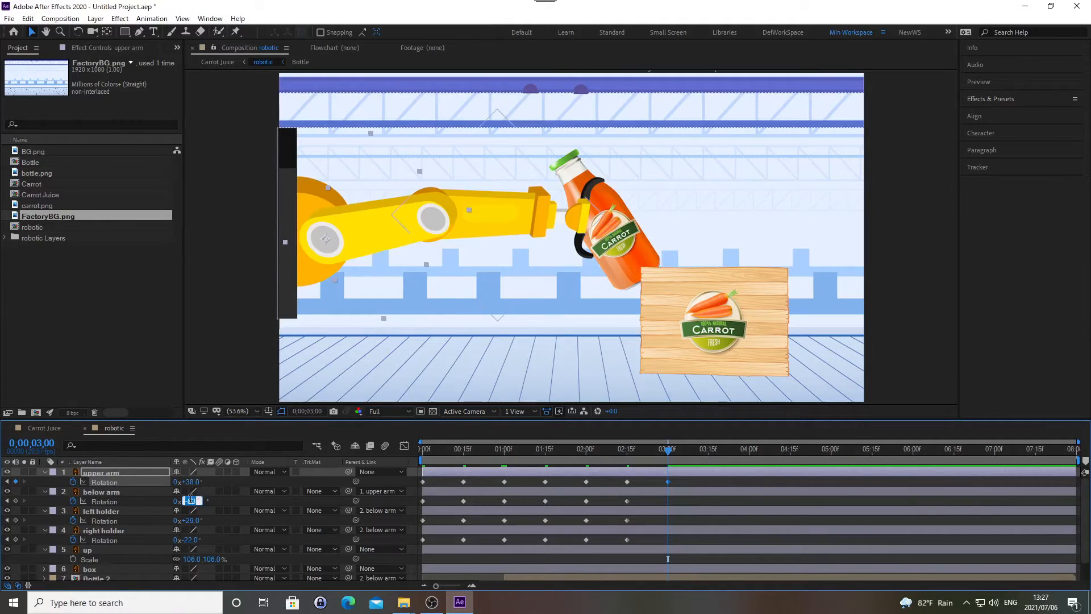
type("-45")
key("Return")
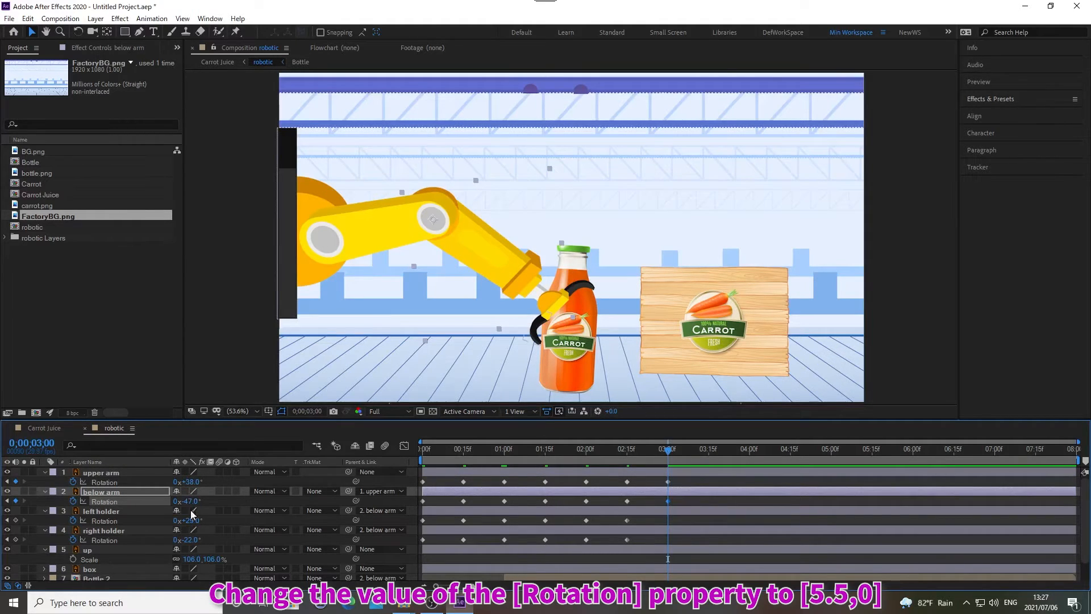
- Set Rotation at 0;00;03;00 to 5.5° for the left holder and 1° for the right holder
left_click(191, 520)
type("5.")
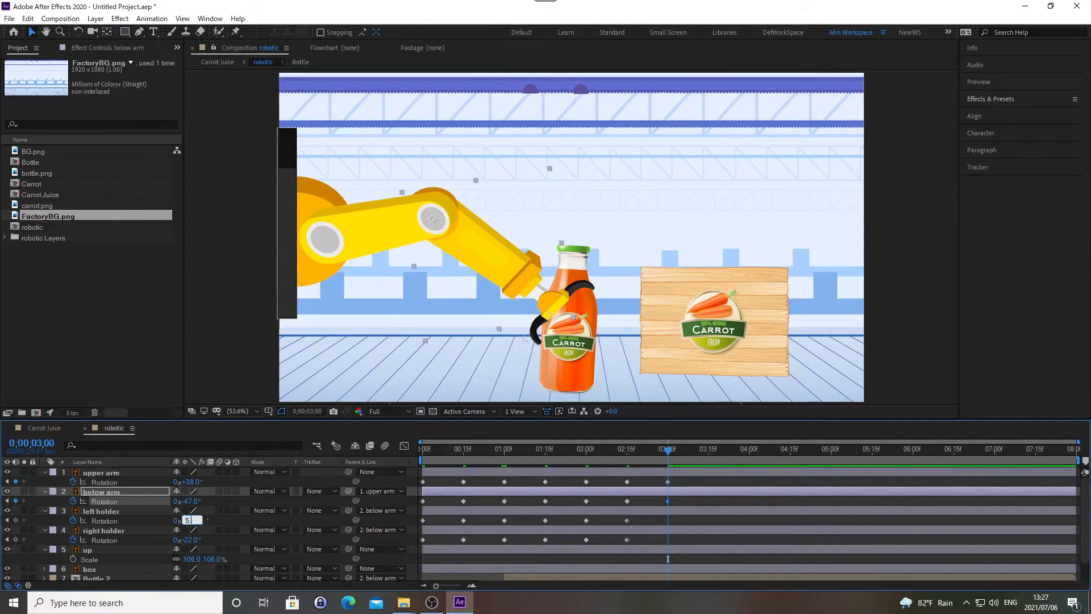
key("Return")
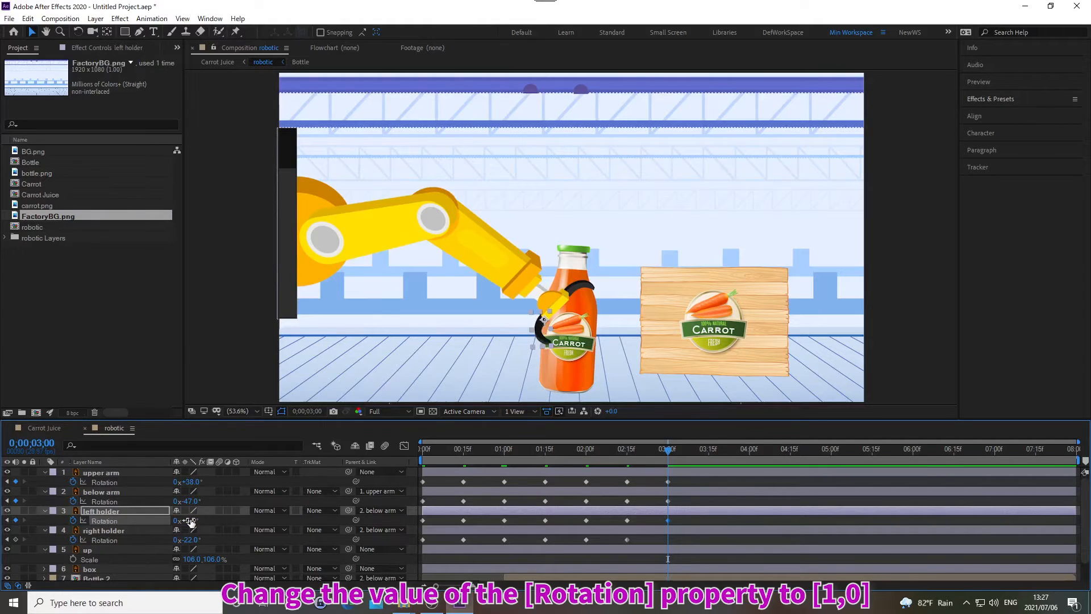
left_click(190, 539)
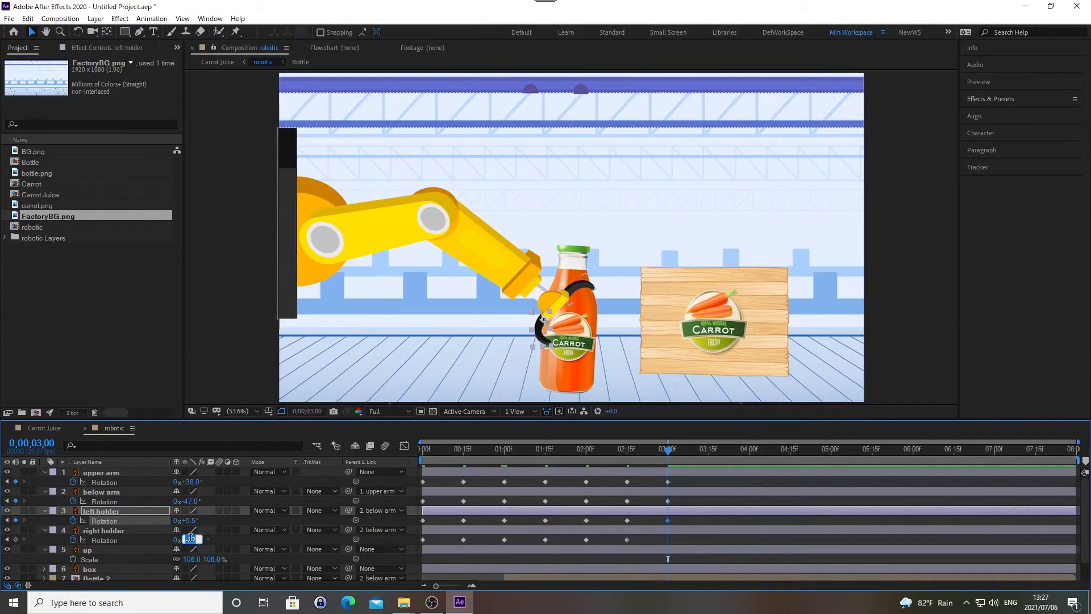
type("10")
key("Return")
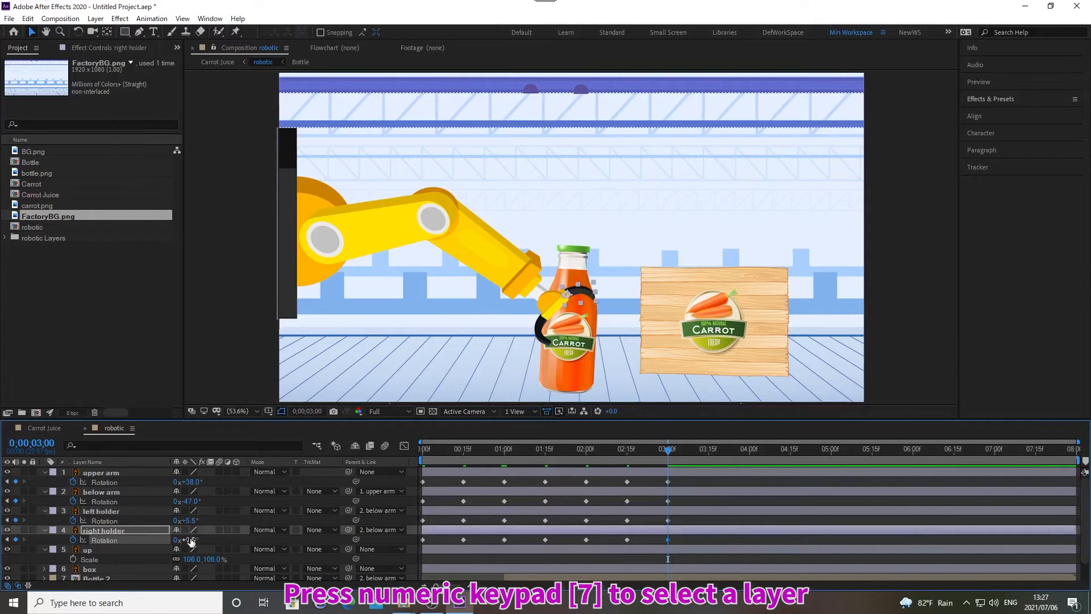
- Duplicate the Bottle 2 layer and trim the start of the duplicate to 0;00;03;00
key("KP_7")
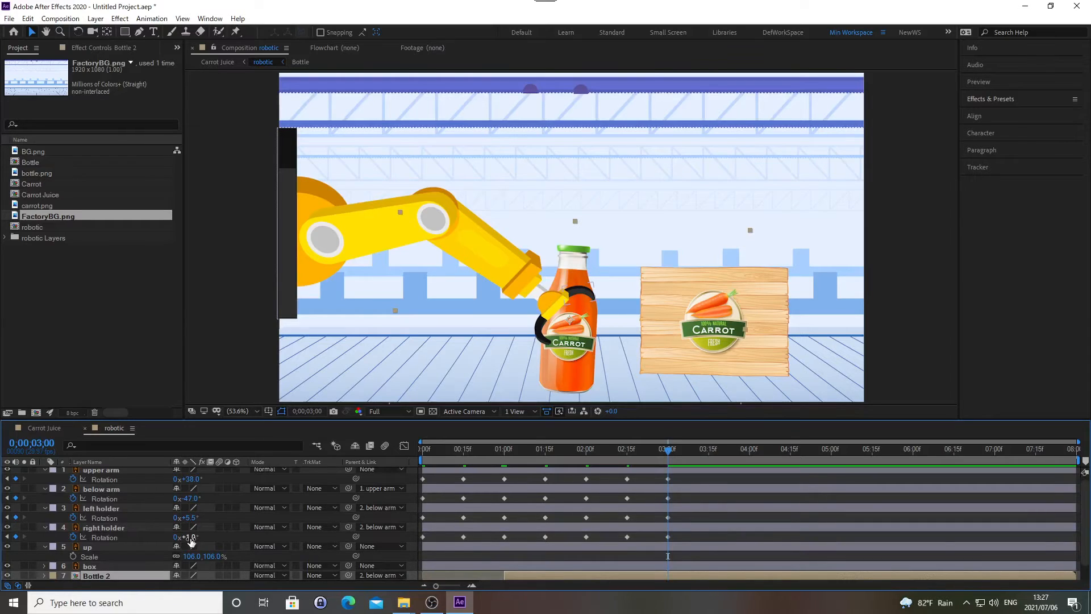
key("ctrl+d")
key("alt+bracketleft")
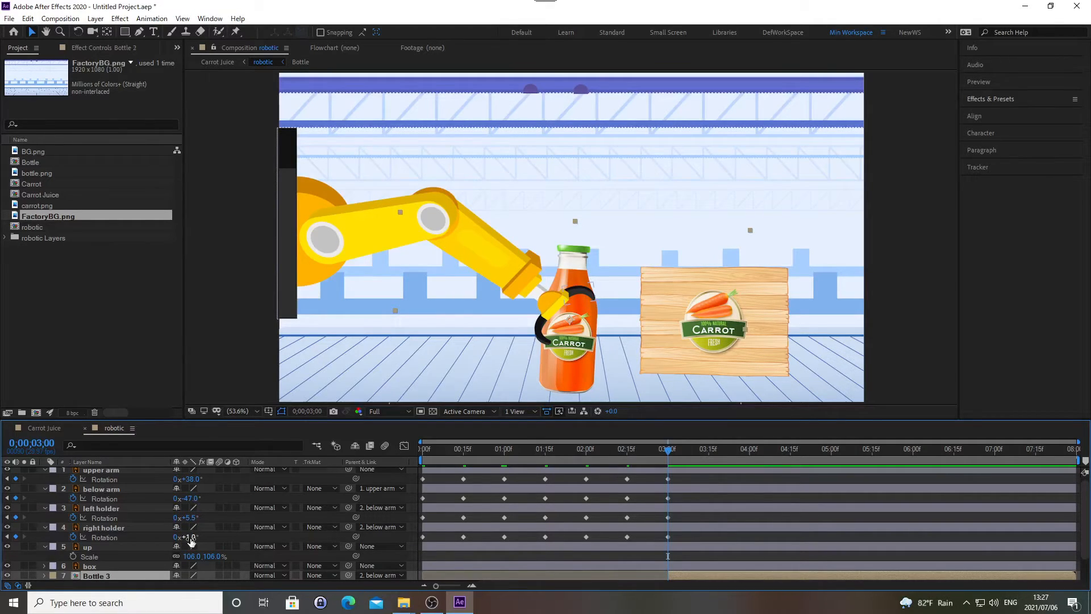
- Trim the end of the Bottle 2 layer one frame earlier at 0;00;02;29 and set the Bottle 3 layer's parent to None
scroll(191, 541, "down", 1)
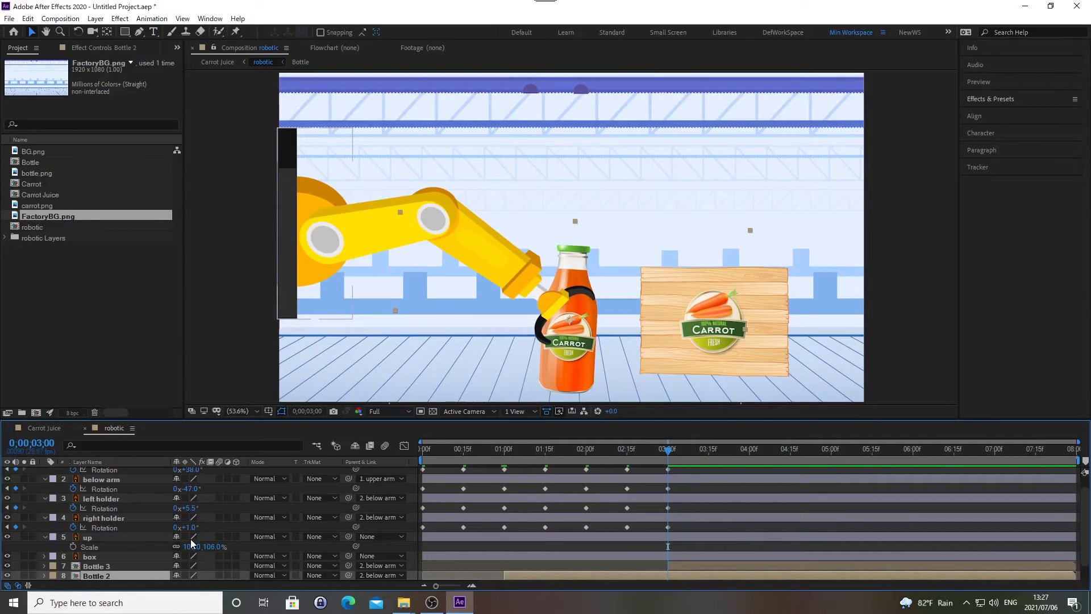
key("ctrl+Left")
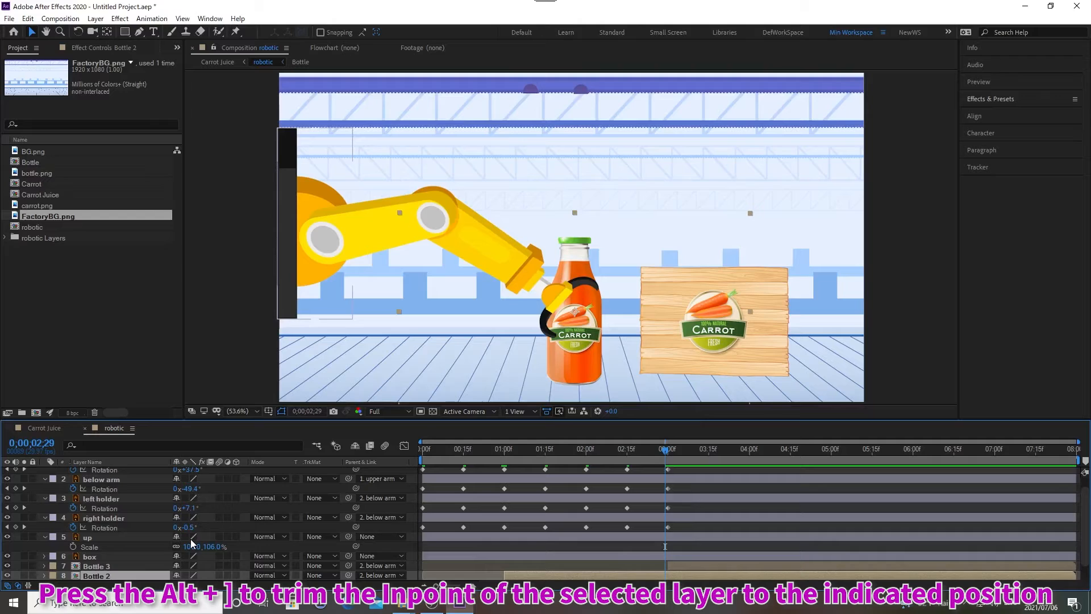
key("alt+bracketright")
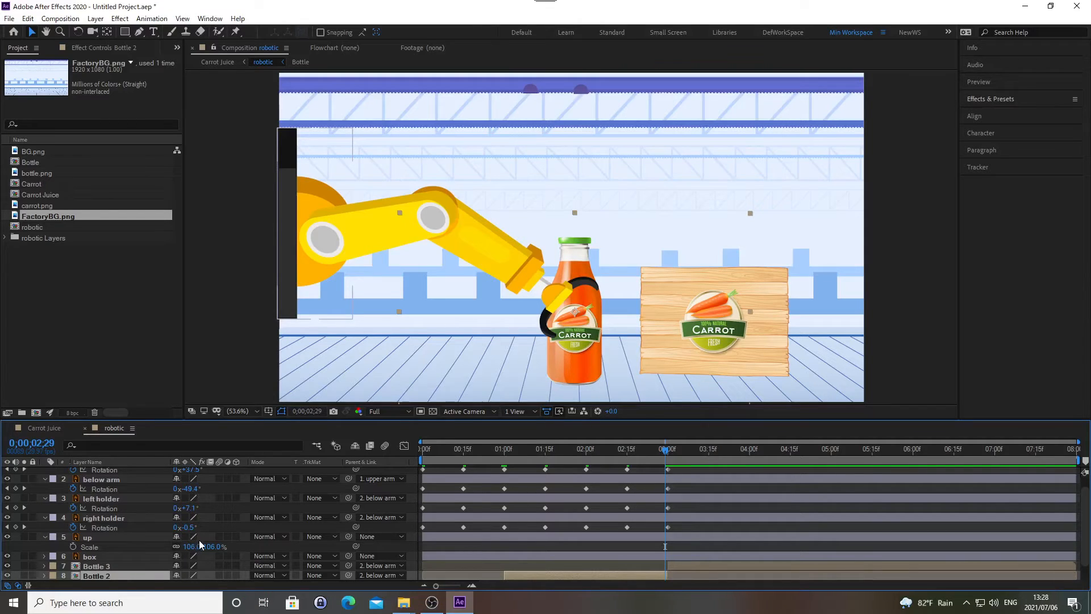
left_click(378, 565)
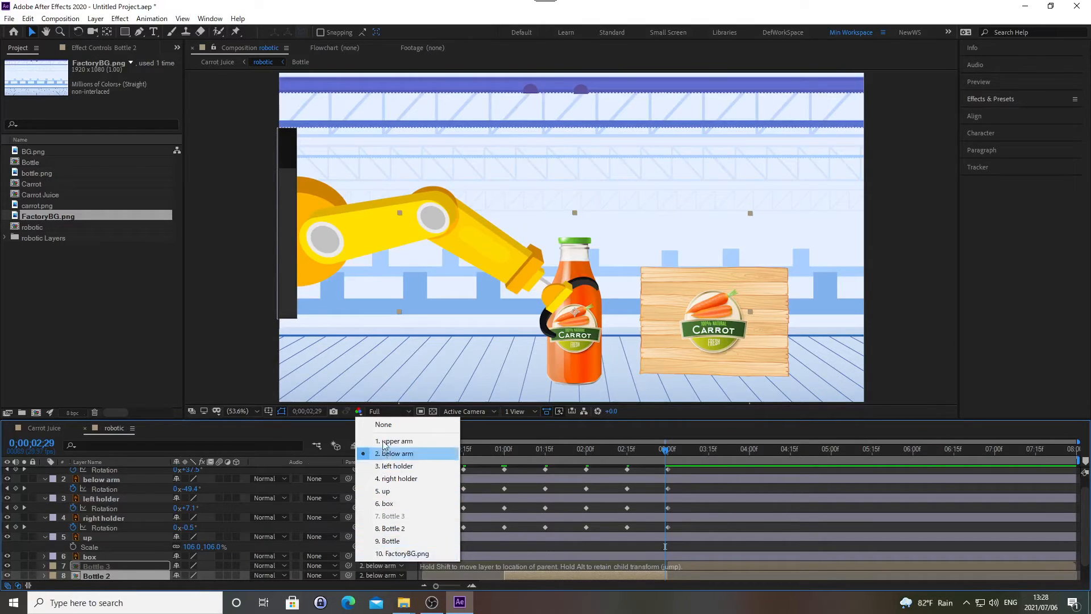
left_click(382, 425)
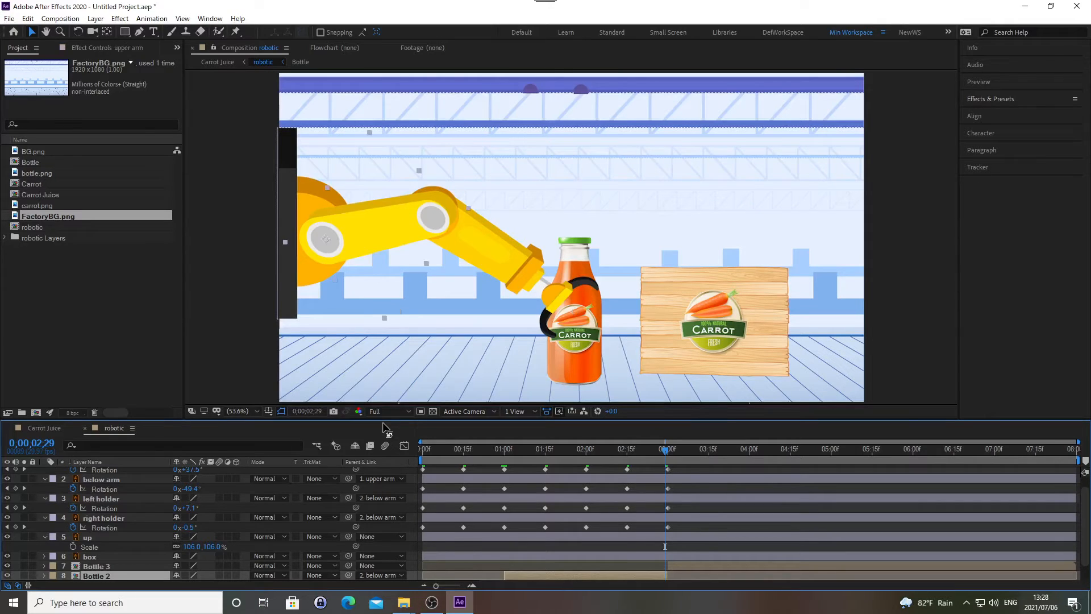
- Go to 0;00;03;15 and set Rotation to 4° for the upper arm and -37° for the below arm
key("alt+shift+j")
type("0;00;03;15")
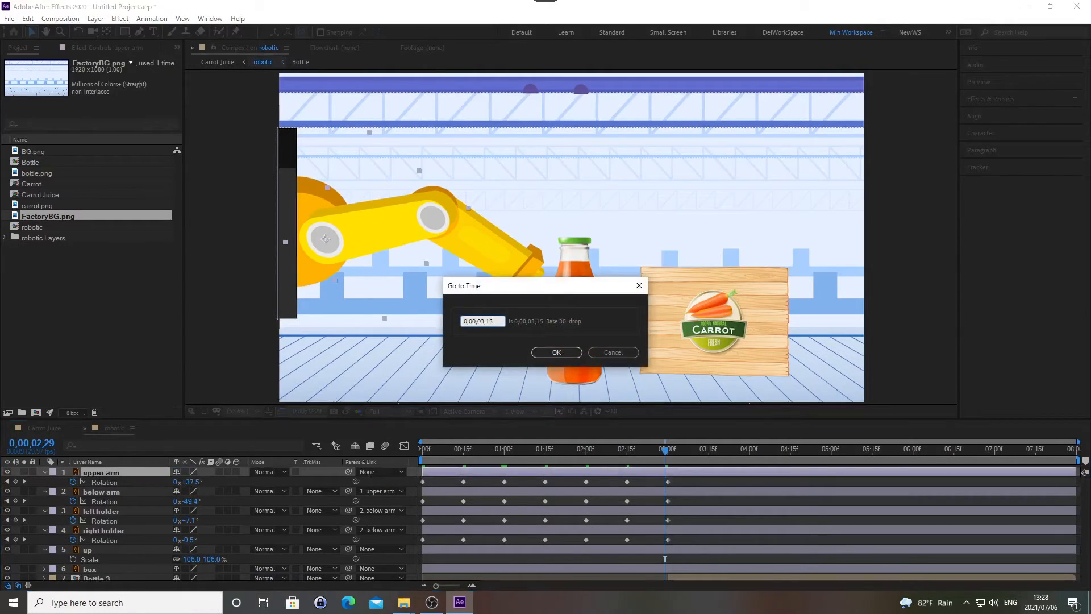
key("Return")
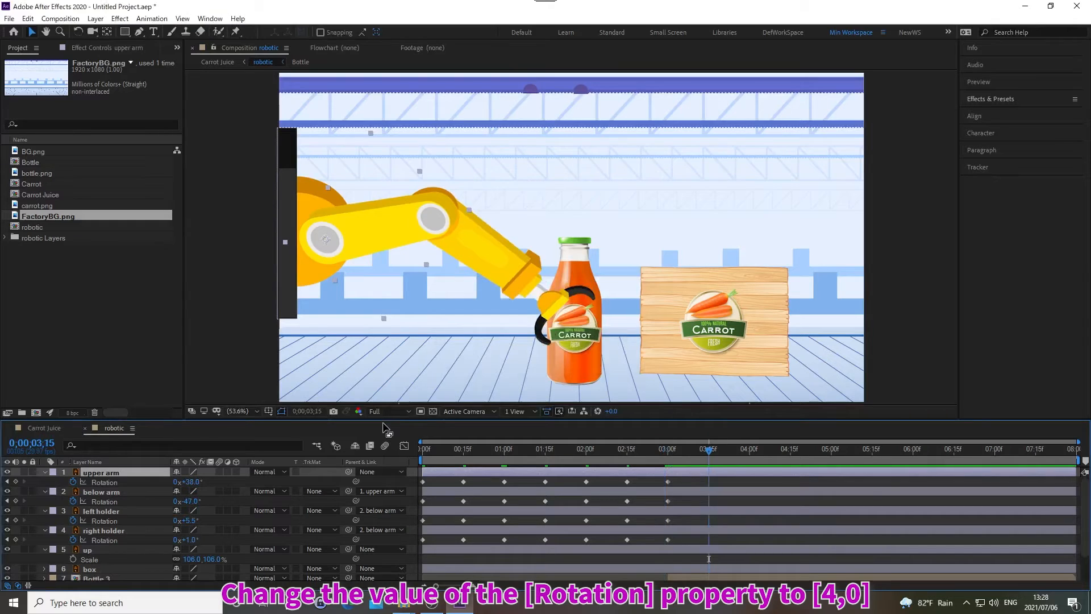
left_click(189, 481)
type("-37")
key("Return")
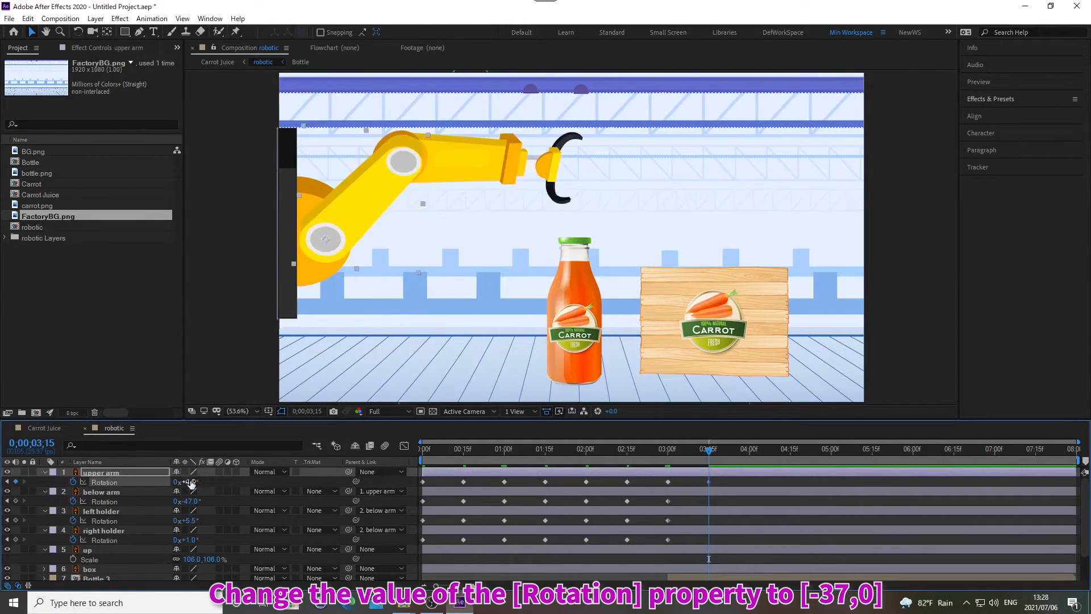
left_click(189, 501)
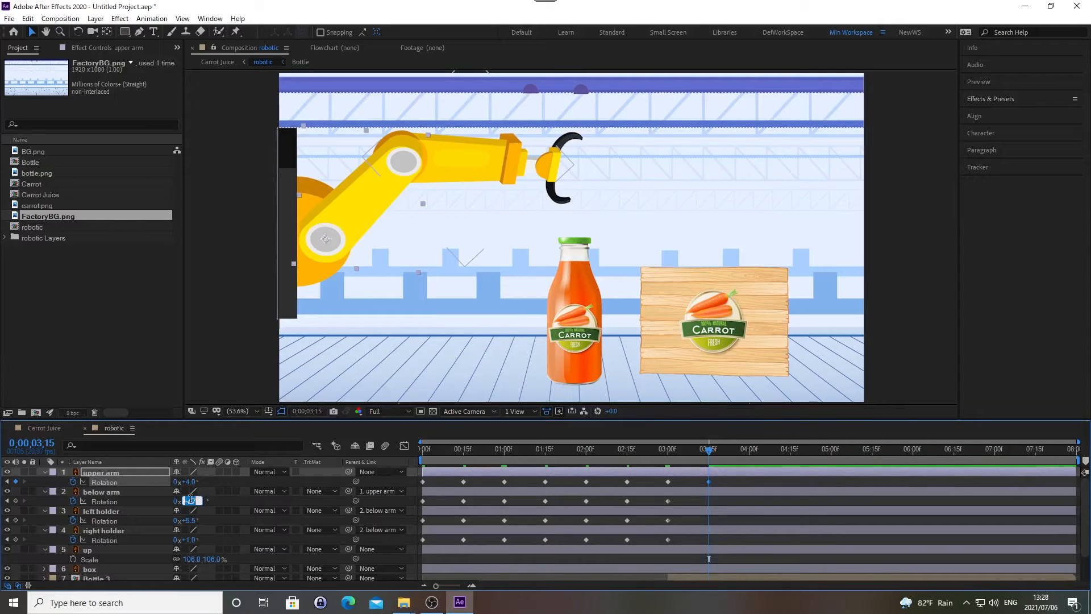
type("-37")
key("Return")
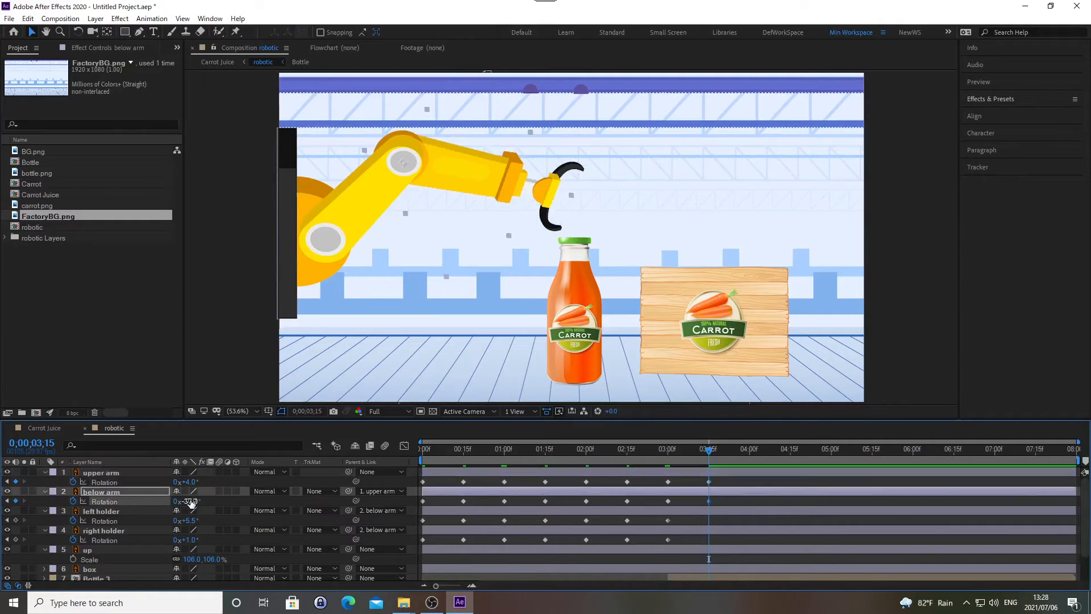
- Set Rotation at 0;00;03;15 to -18° for the left holder and 24° for the right holder
left_click(190, 520)
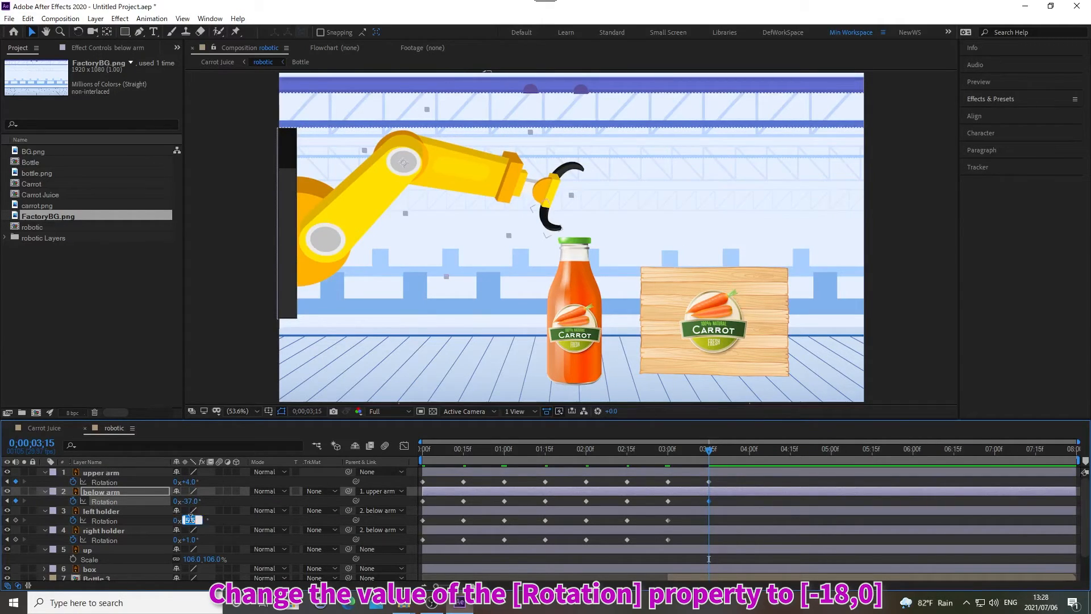
type("-18")
key("Return")
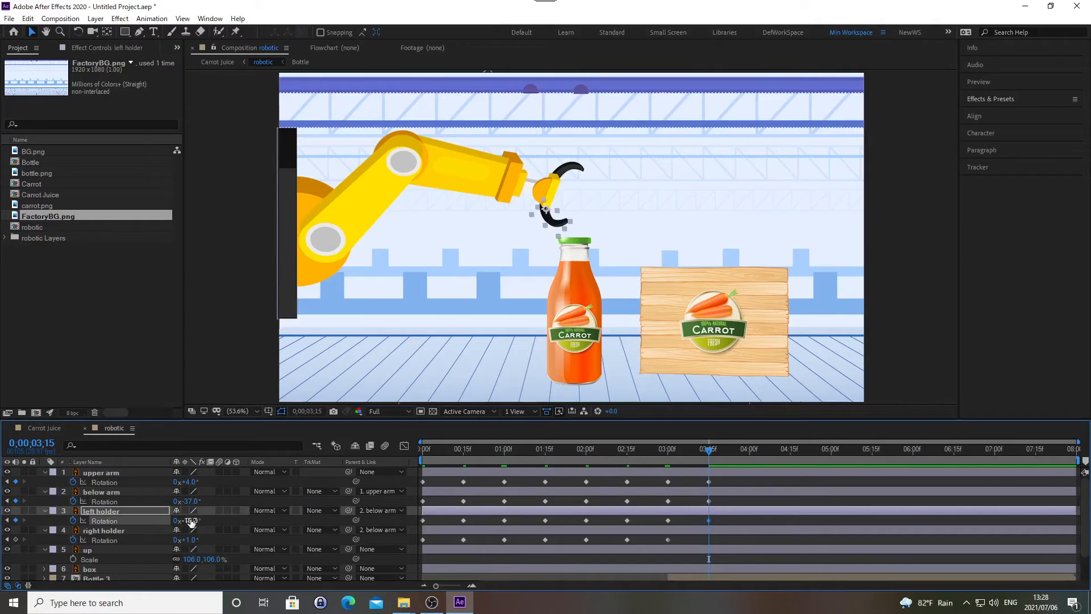
left_click(190, 539)
type("24")
key("Return")
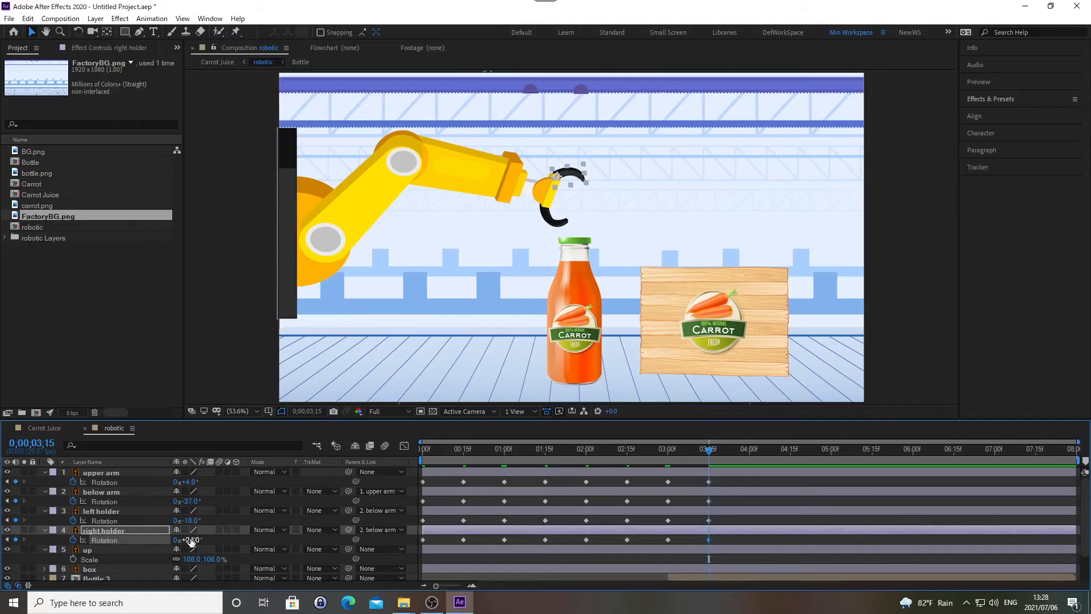
- Go to 0;00;04;00 and set Rotation to -23° for the upper arm and 17° for the below arm
key("alt+shift+j")
type("0;00;04;00")
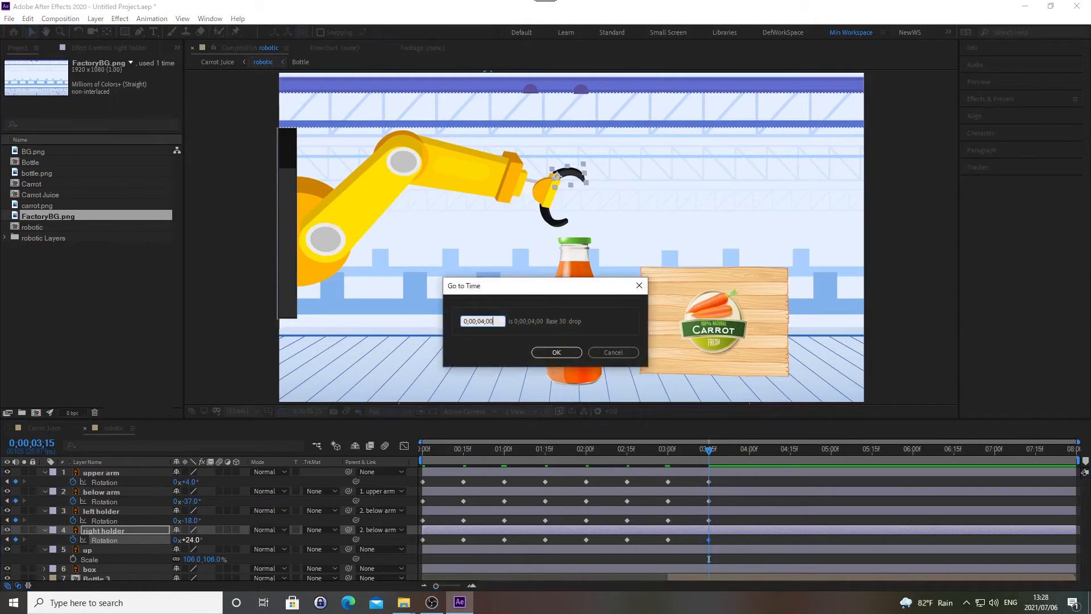
key("Return")
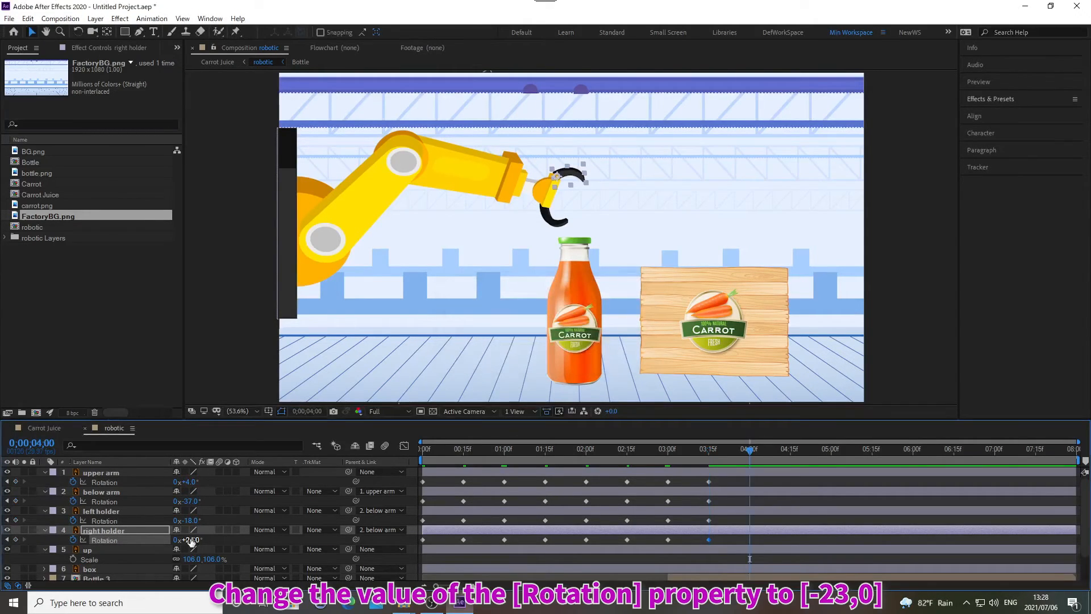
left_click(190, 480)
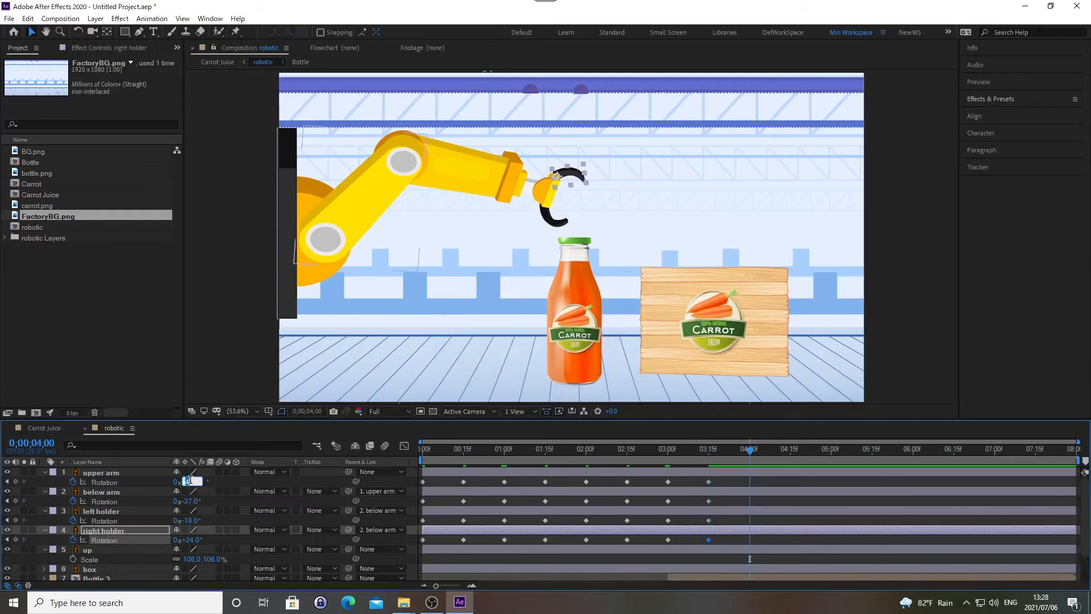
type("-20")
key("Return")
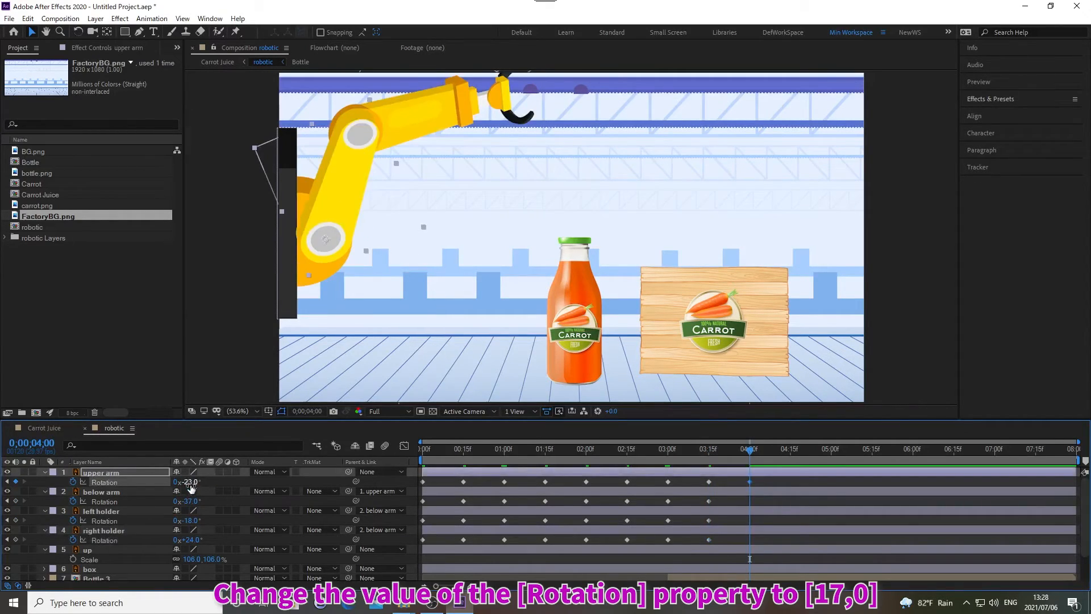
left_click(190, 501)
type("17")
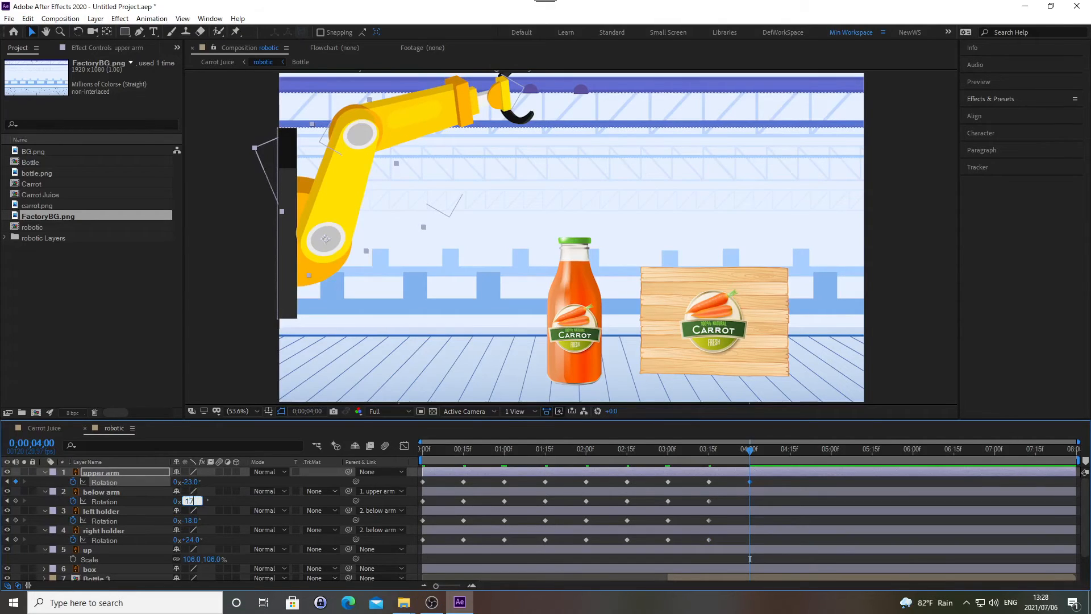
key("Return")
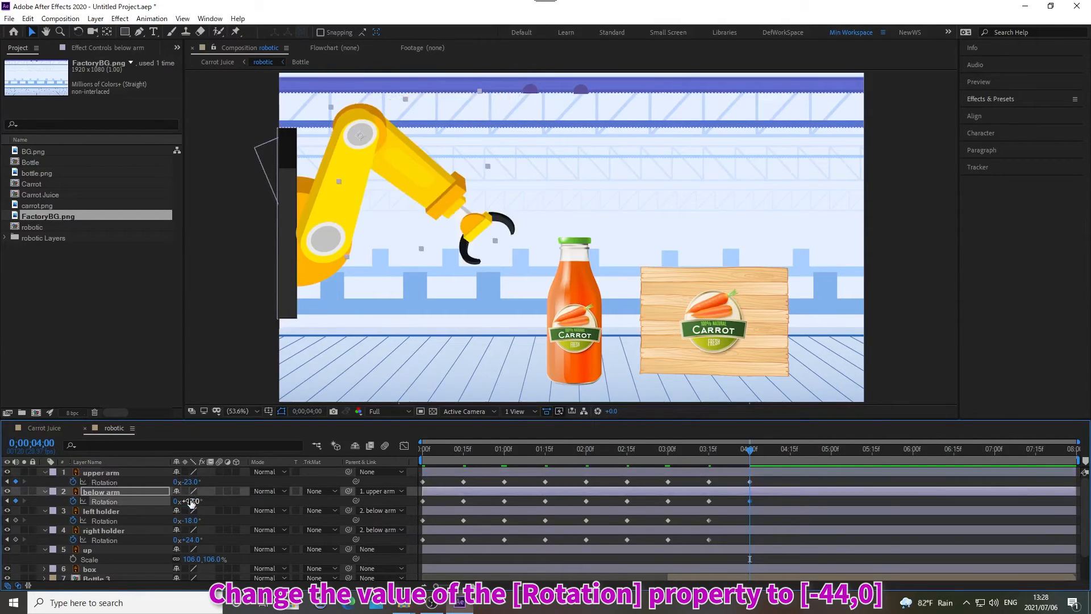
- Set Rotation at 0;00;04;00 to -44° for the left holder and 56° for the right holder
left_click(190, 520)
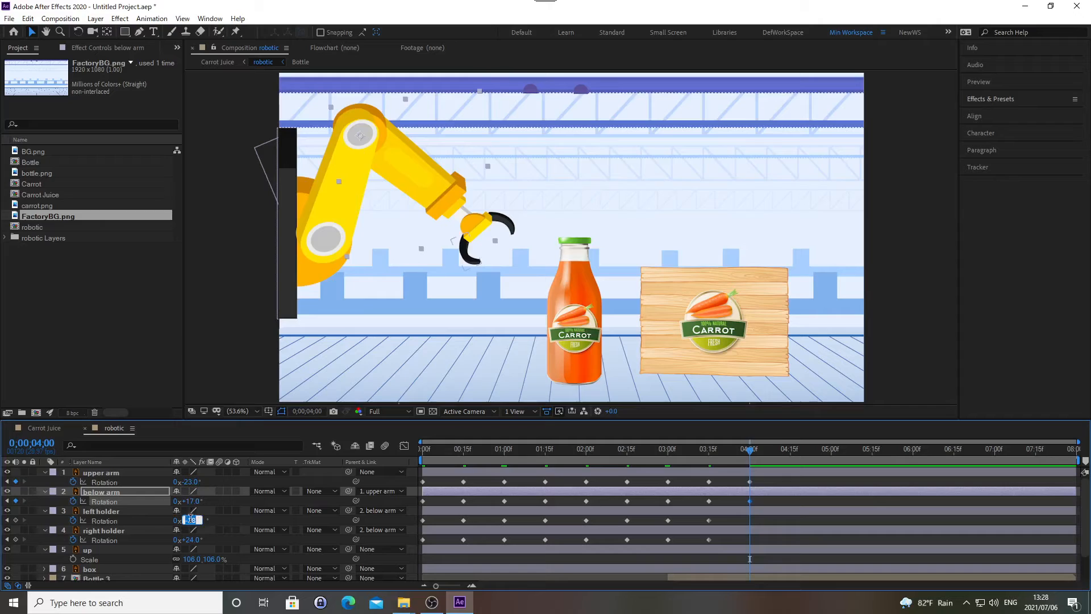
type("-44")
key("Return")
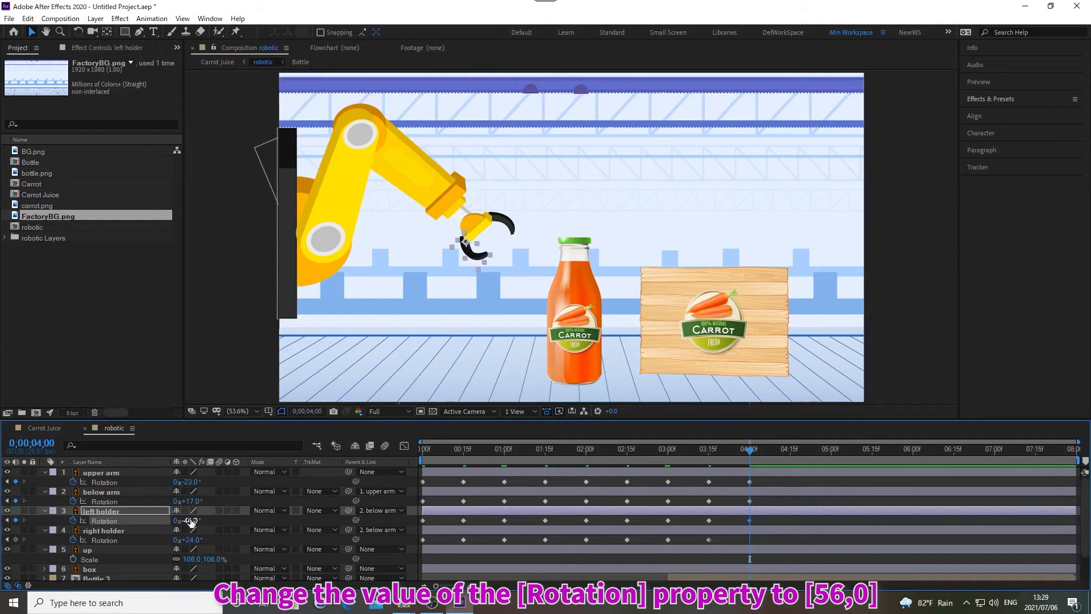
left_click(191, 539)
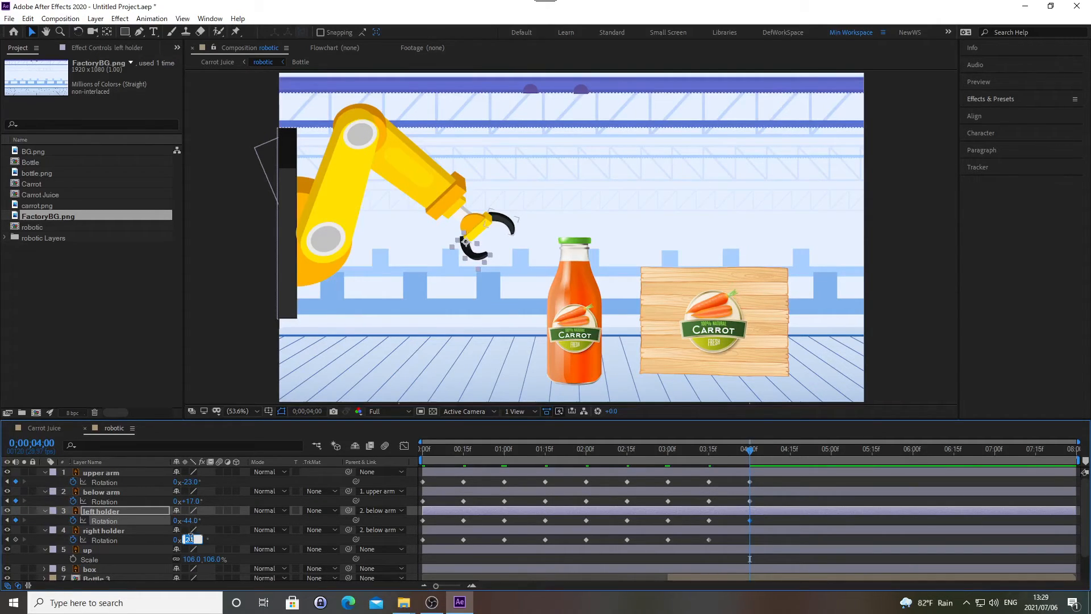
type("56")
key("Return")
- At 0;00;01;23, set the box layer's Position to -260, 852 and add a Position keyframe
key("alt+shift+j")
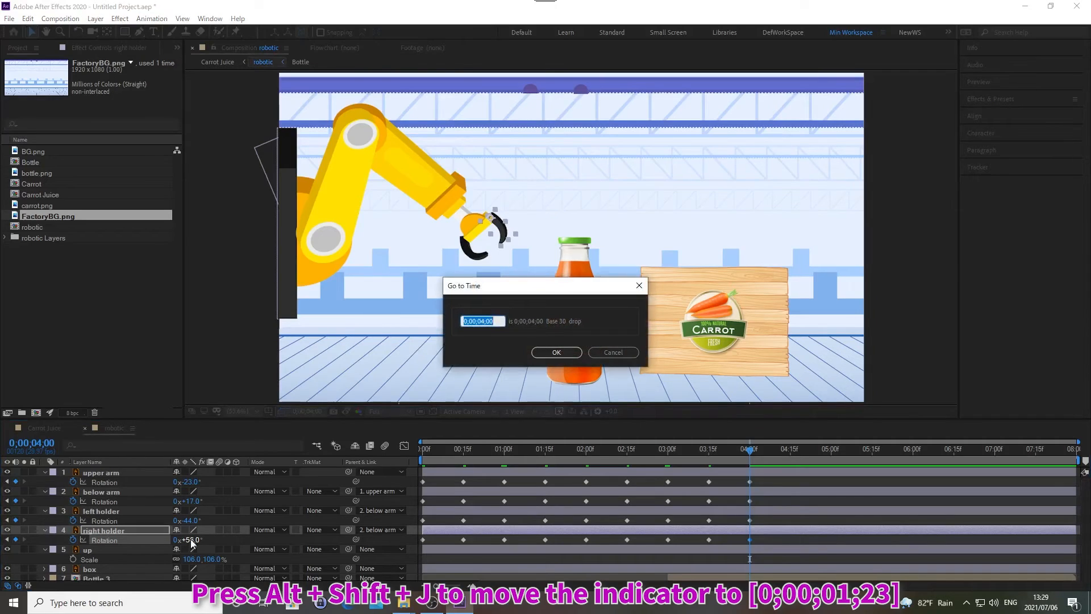
type("0;00;01;23")
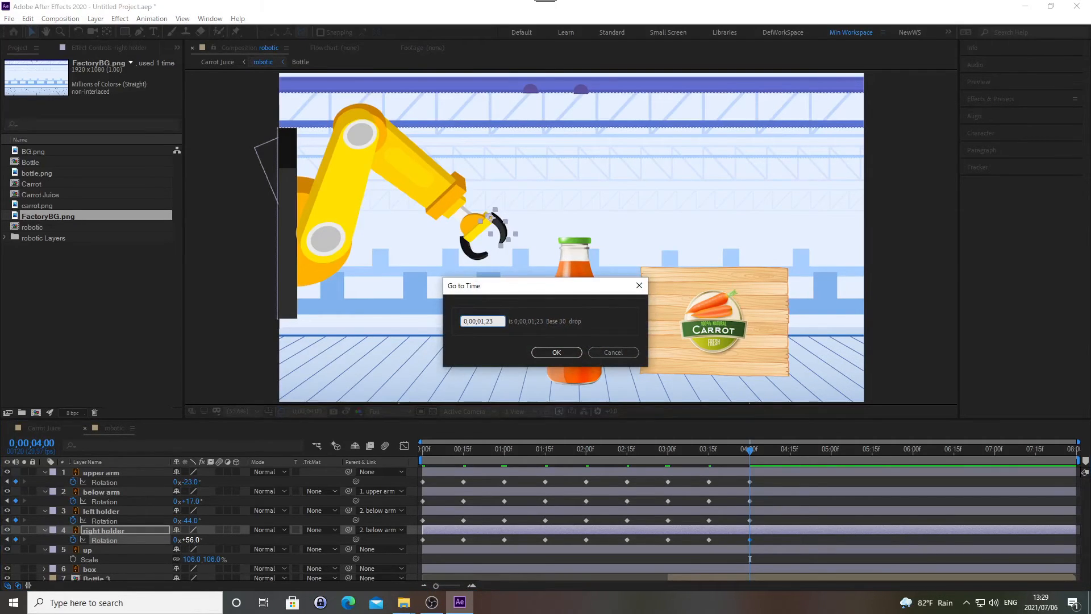
key("Return")
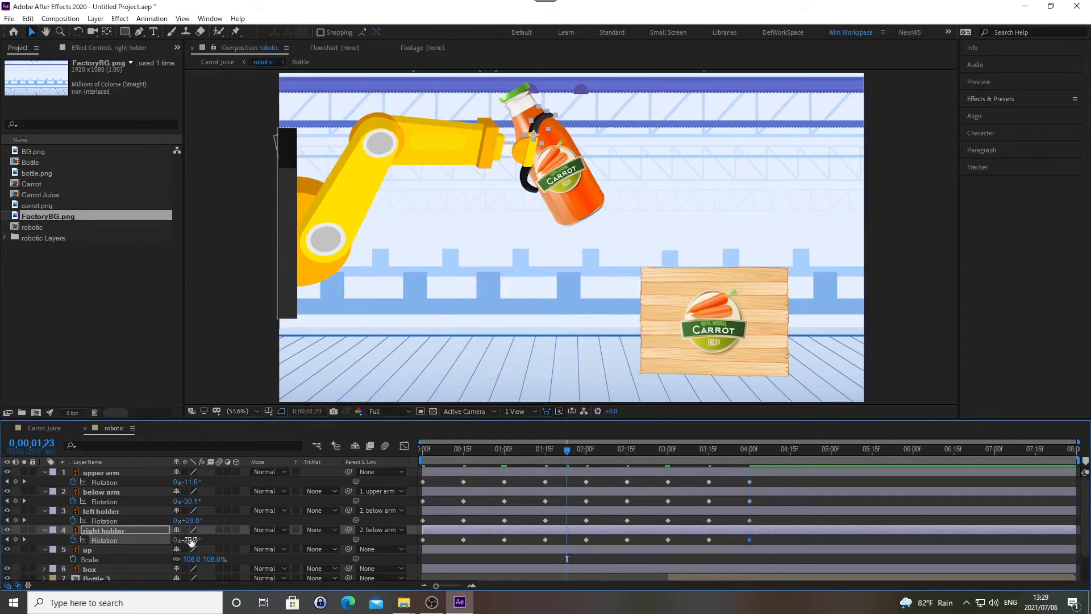
key("KP_6")
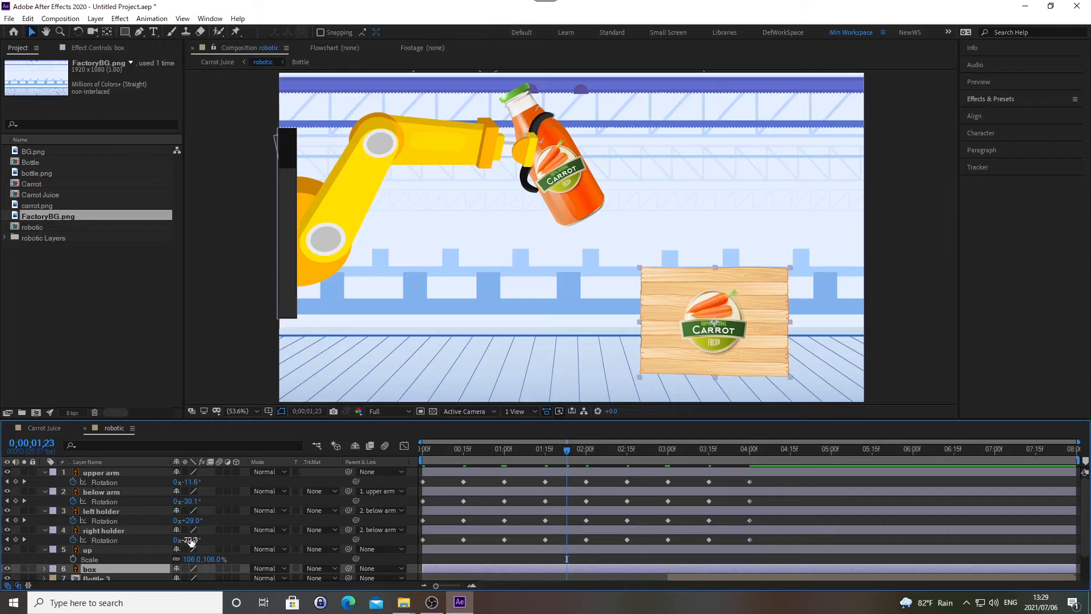
key("p")
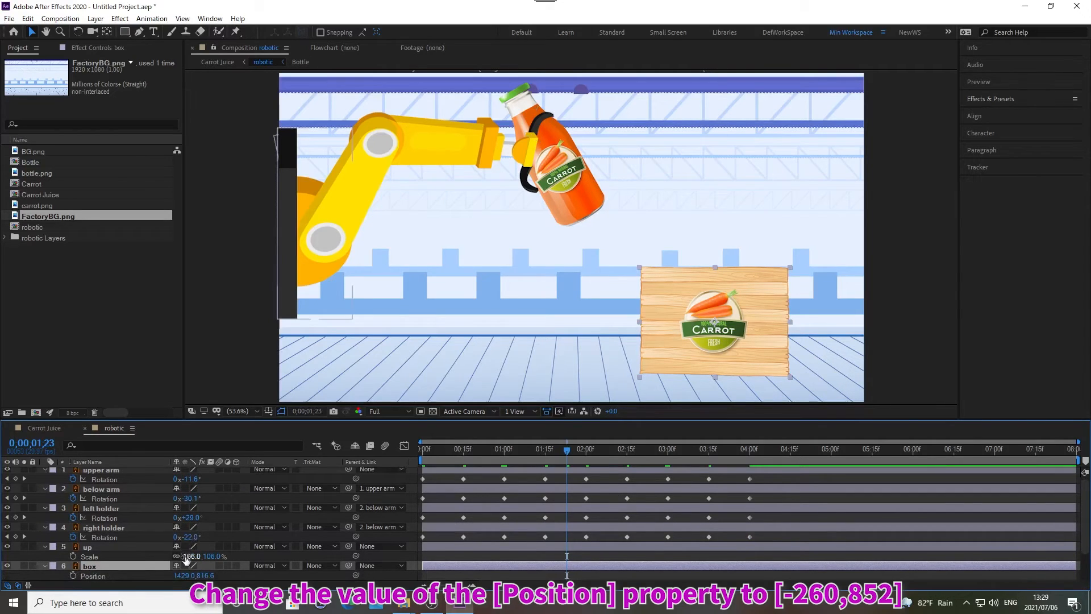
left_click(179, 575)
type("-260")
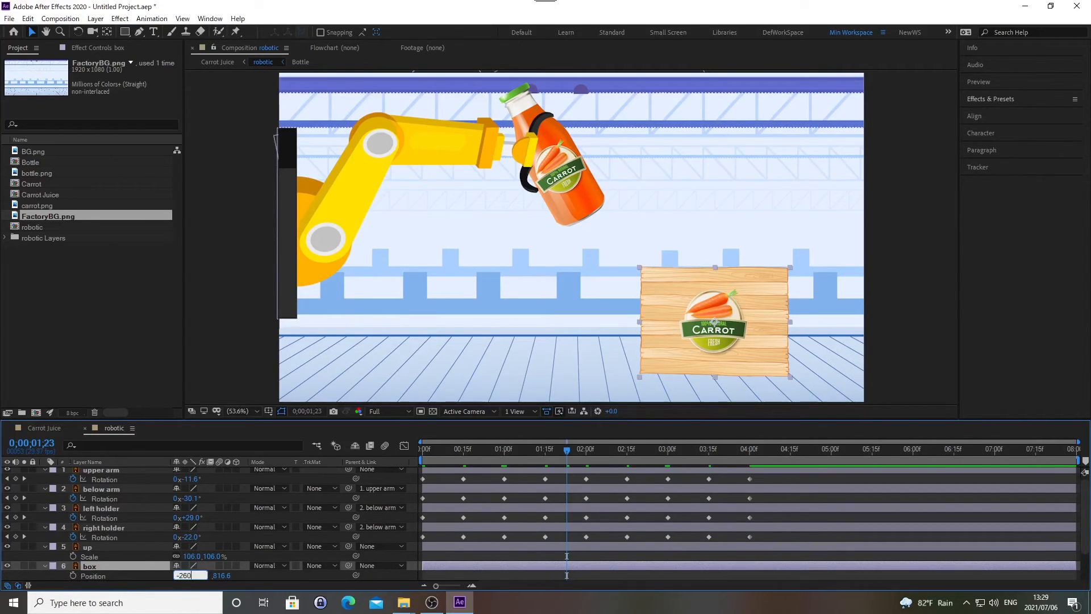
key("Tab")
type("852")
key("Return")
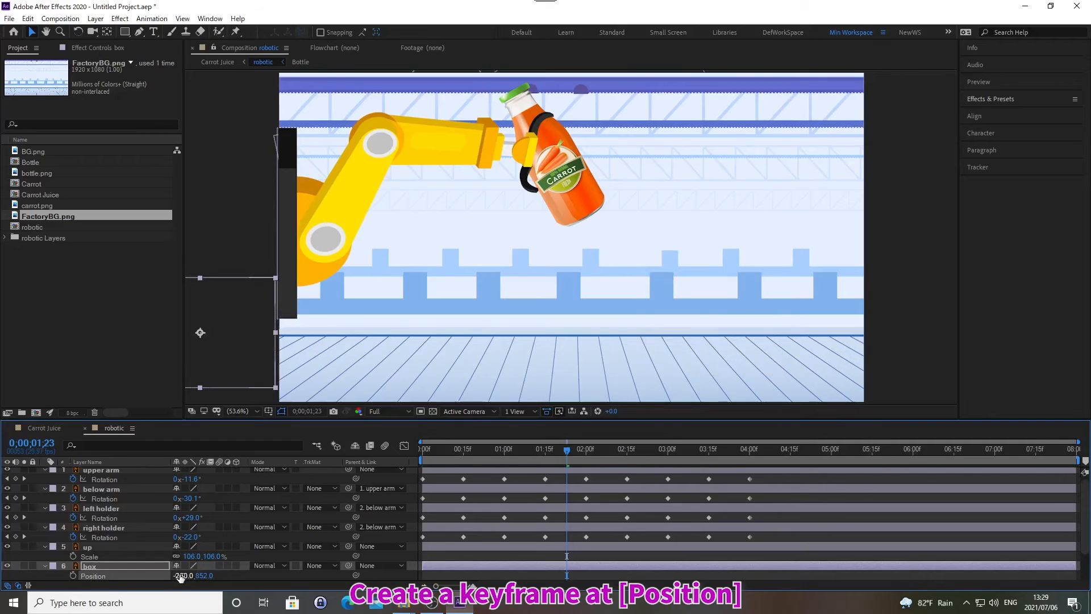
left_click(74, 576)
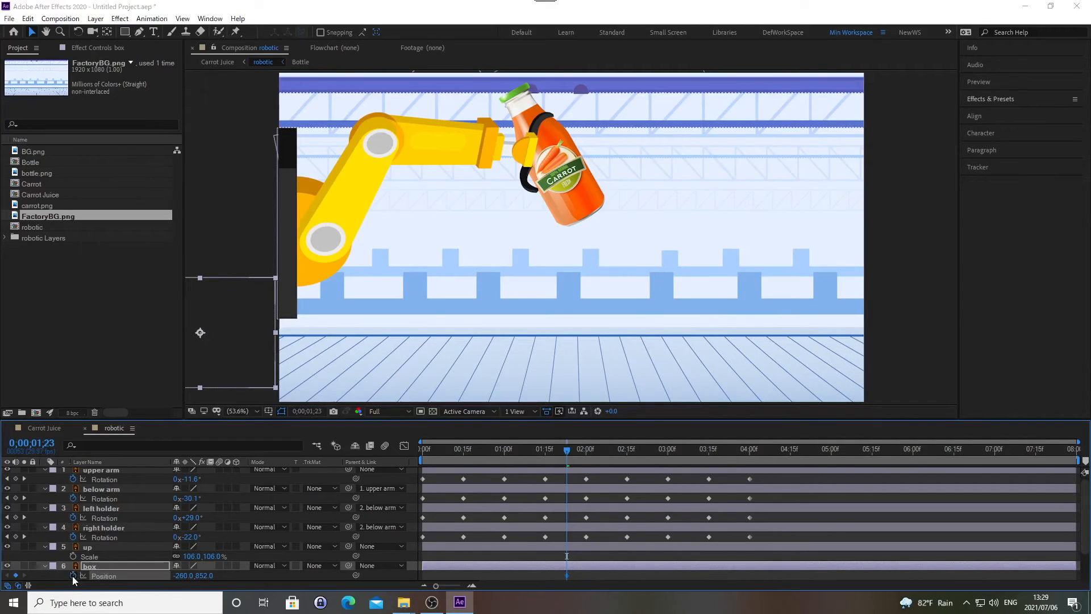
- Go to 0;00;02;15 and set the box layer's Position to 950, 852
key("alt+shift+j")
type("0;00;02;15")
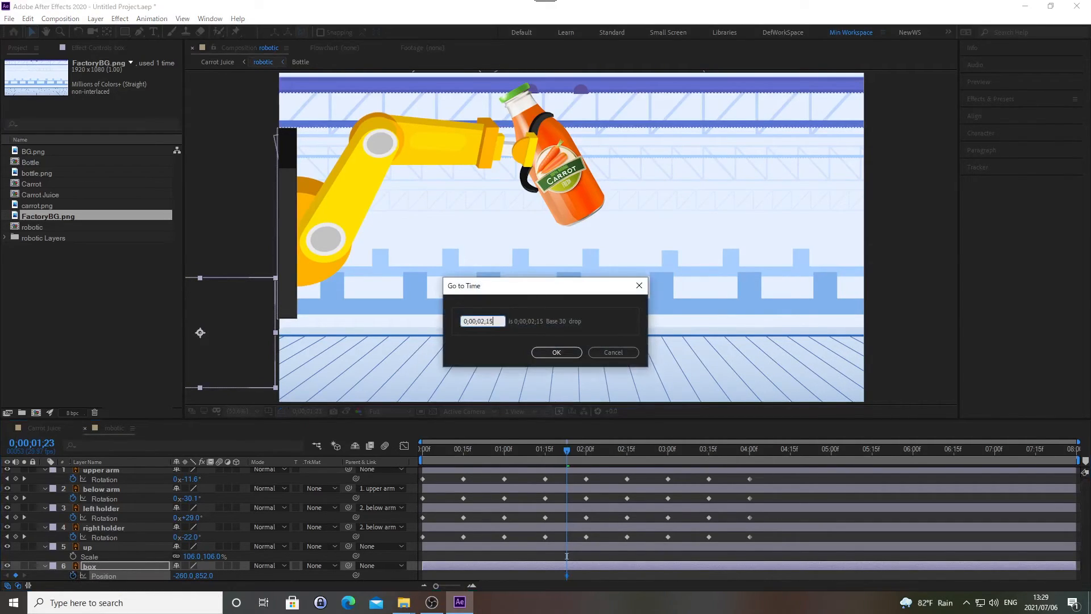
key("Return")
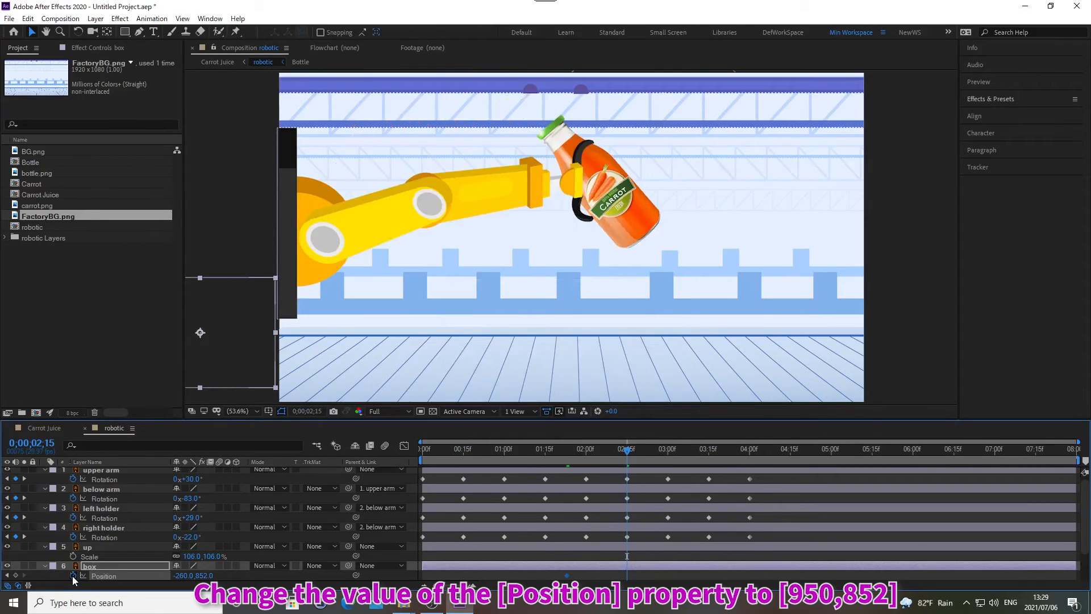
left_click(191, 576)
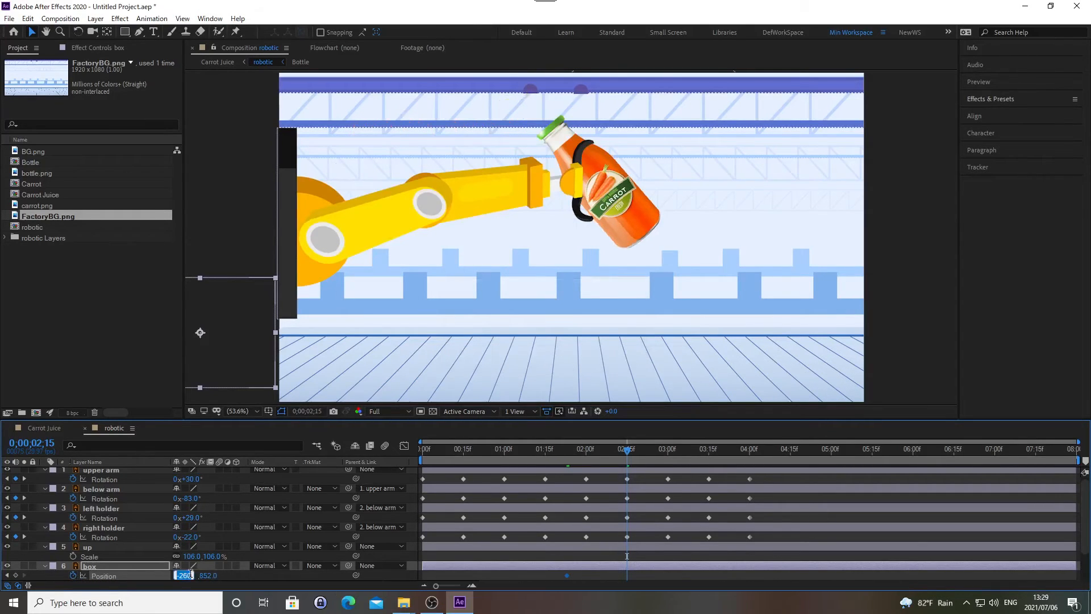
type("95")
type("52")
key("Return")
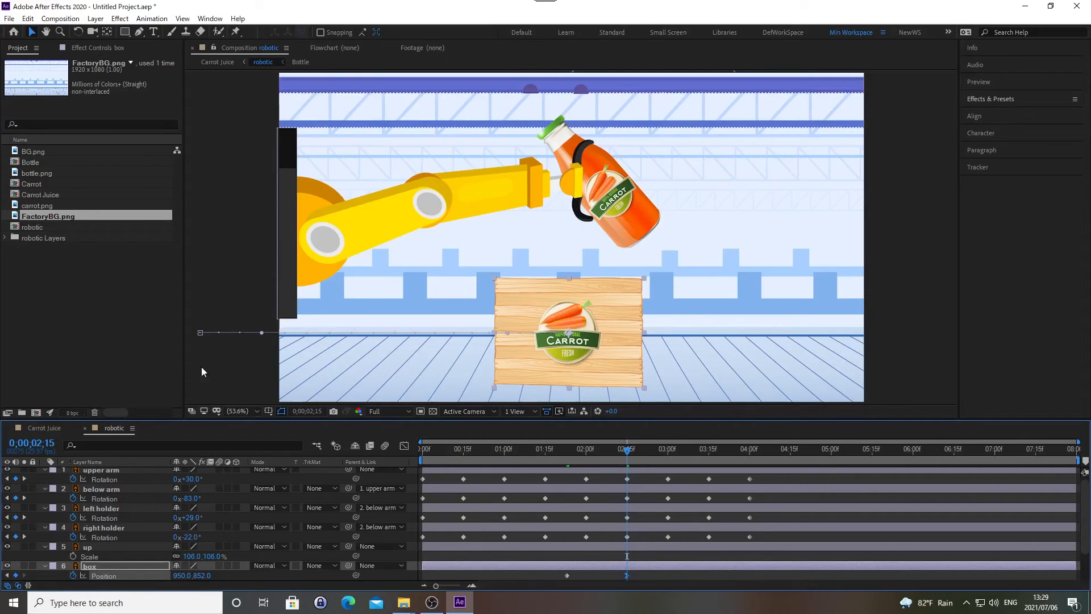
- Return to the Carrot Juice composition and trim the end of the Bottle layer at 0;00;03;00
left_click(217, 62)
key("alt+shift+j")
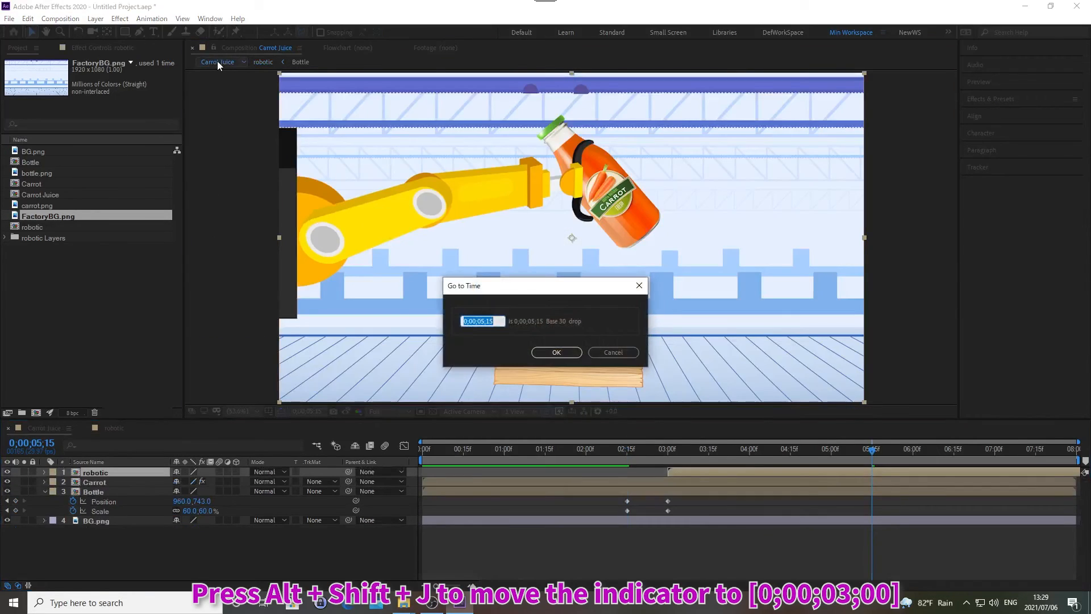
type("0;00;03;00")
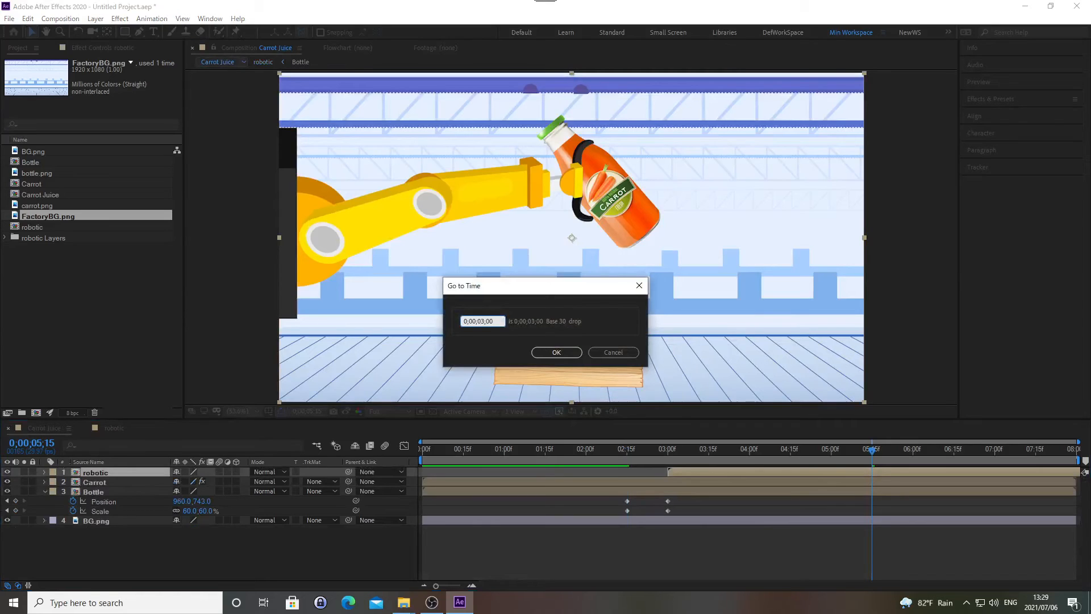
key("Return")
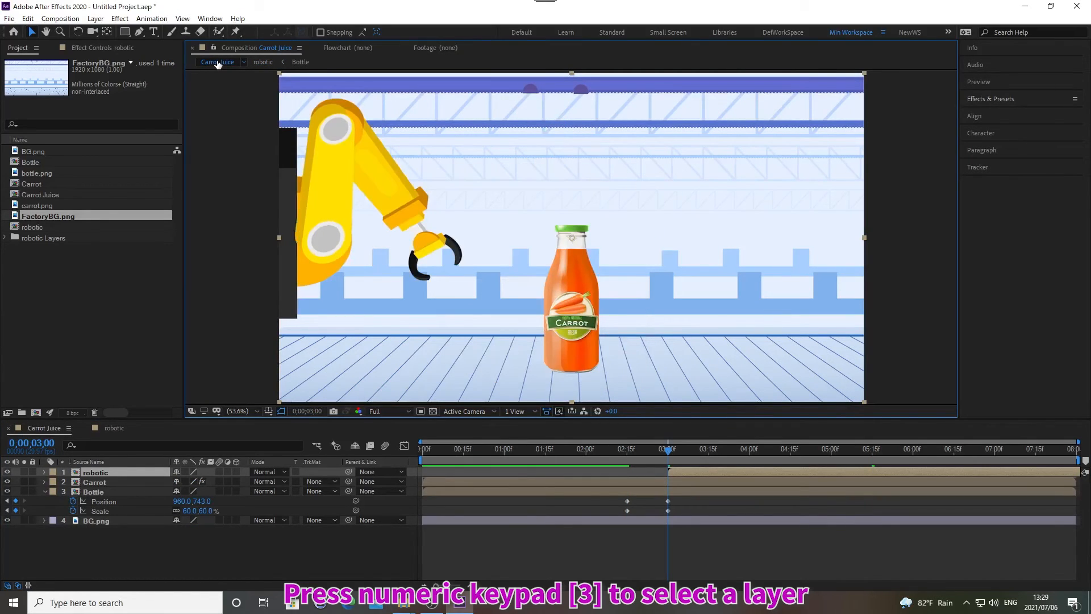
key("KP_3")
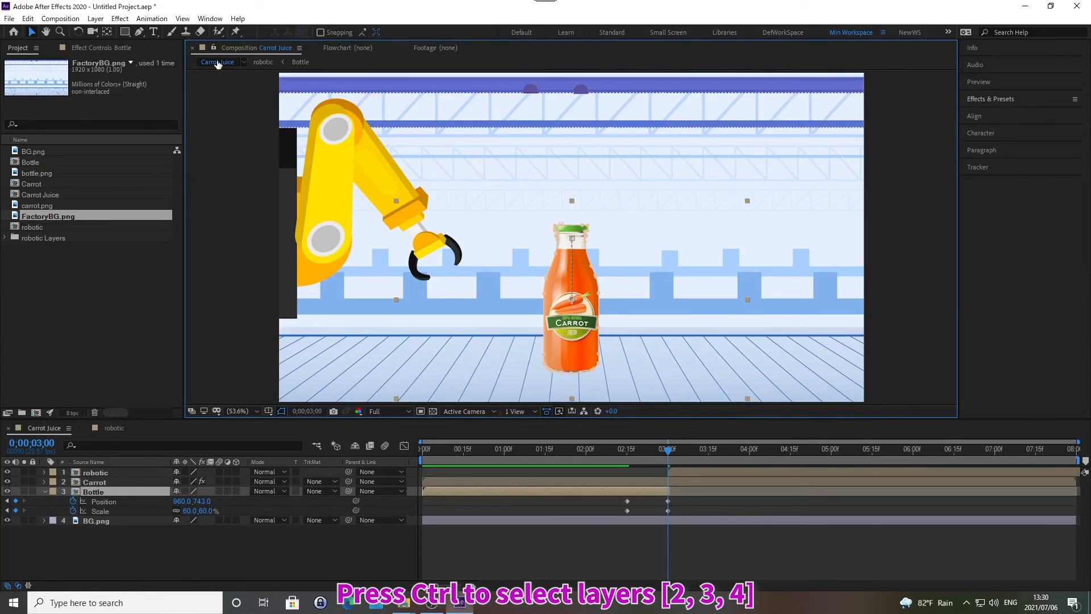
- Pre-compose the Carrot, Bottle and BG.png layers as Product, moving all attributes into the new composition
key("ctrl+shift+a")
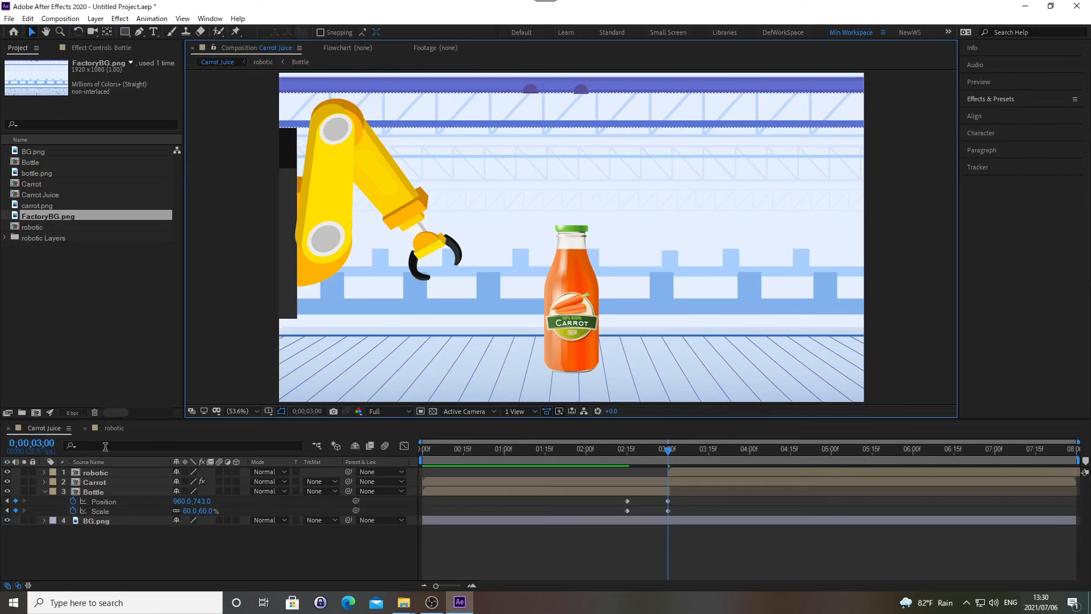
left_click(95, 482)
left_click(96, 492, "ctrl")
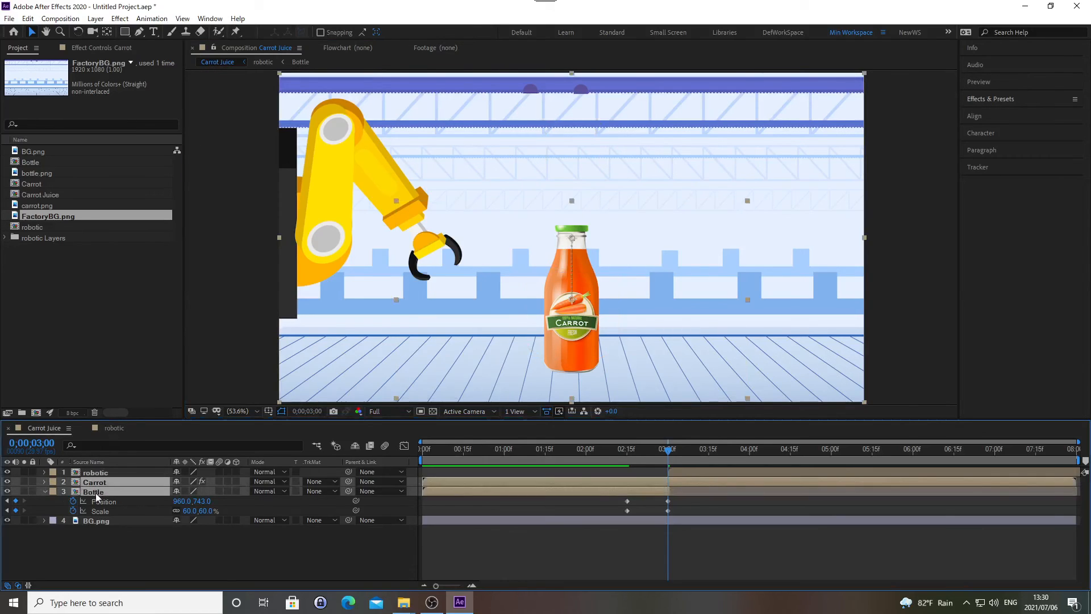
left_click(96, 520, "ctrl")
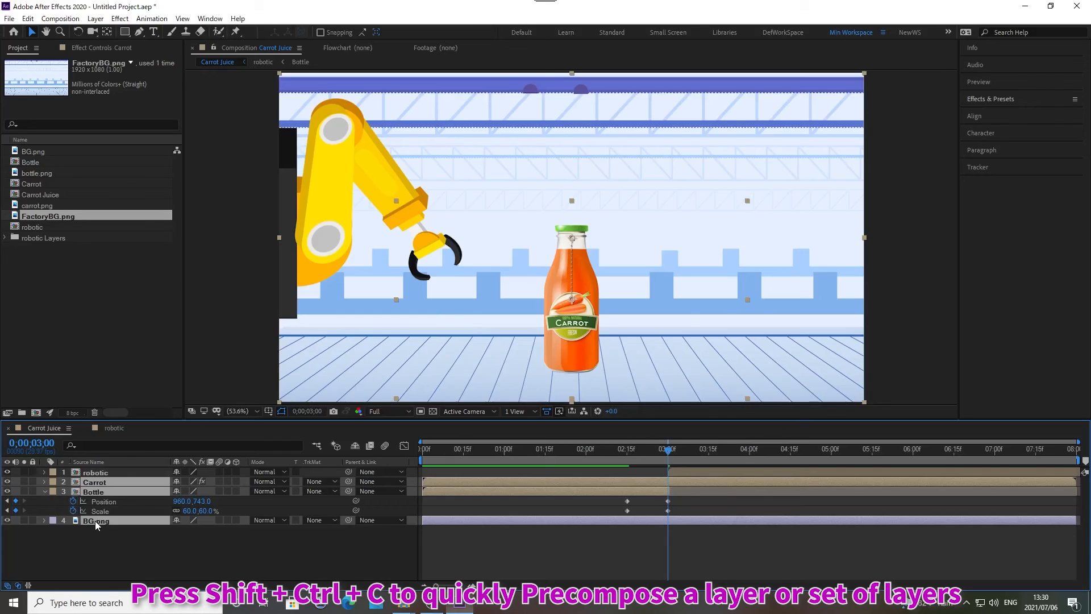
key("ctrl+shift+c")
type("Prod")
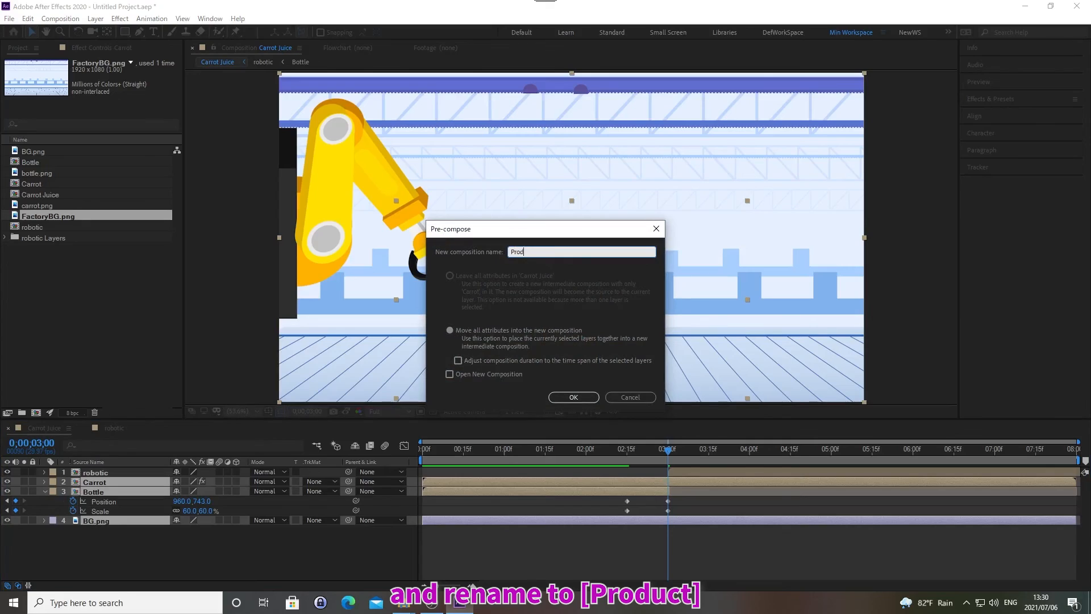
type("uct")
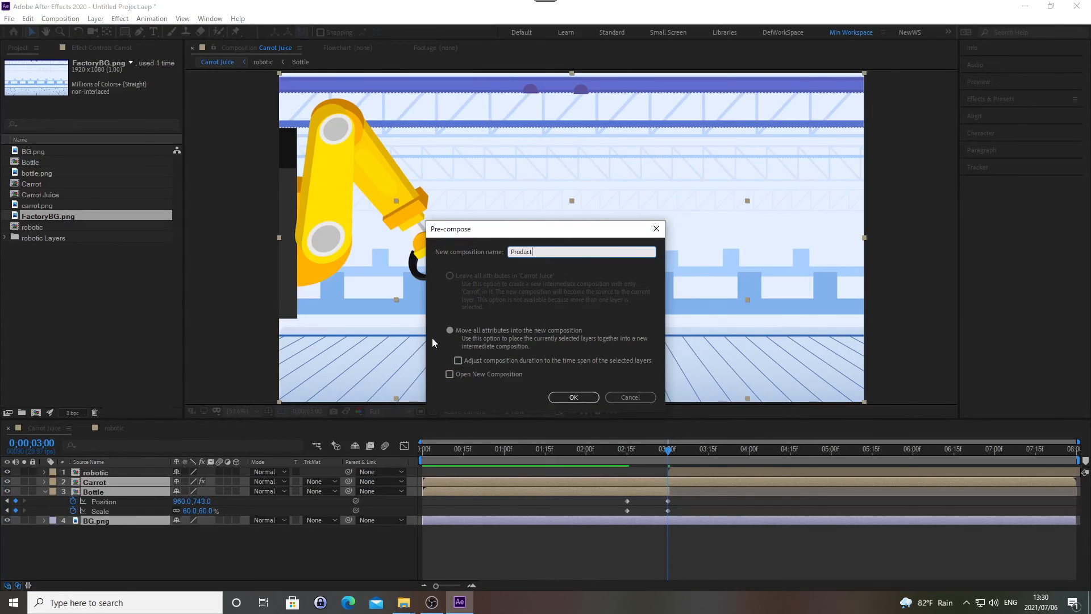
left_click(450, 331)
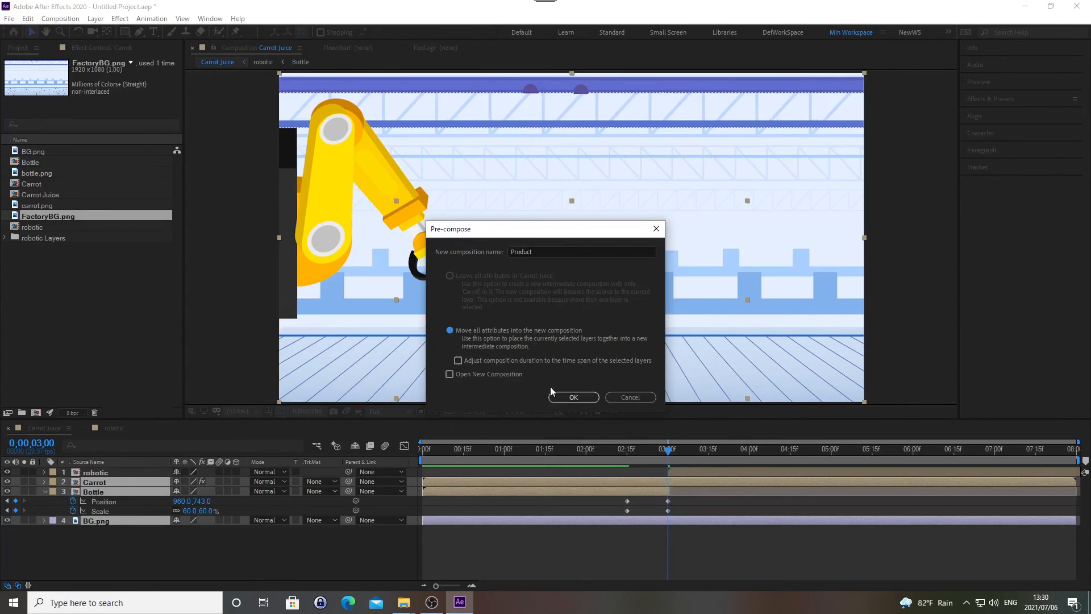
left_click(573, 398)
- Trim the end of the Product layer at 0;00;03;00
key("alt+shift+j")
type("0;00;03;00")
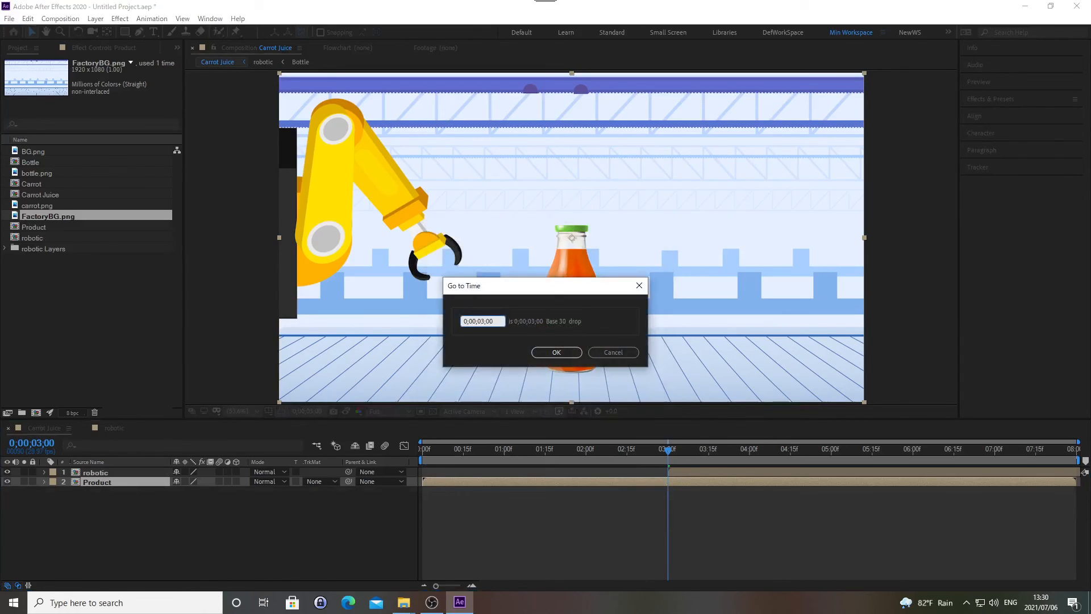
key("Return")
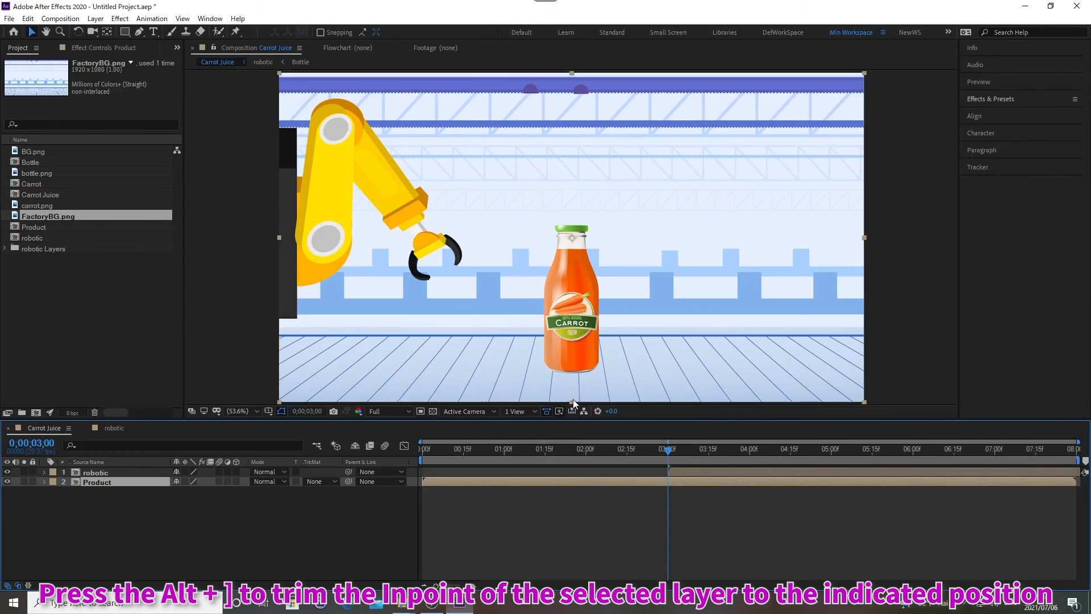
key("alt+bracketright")
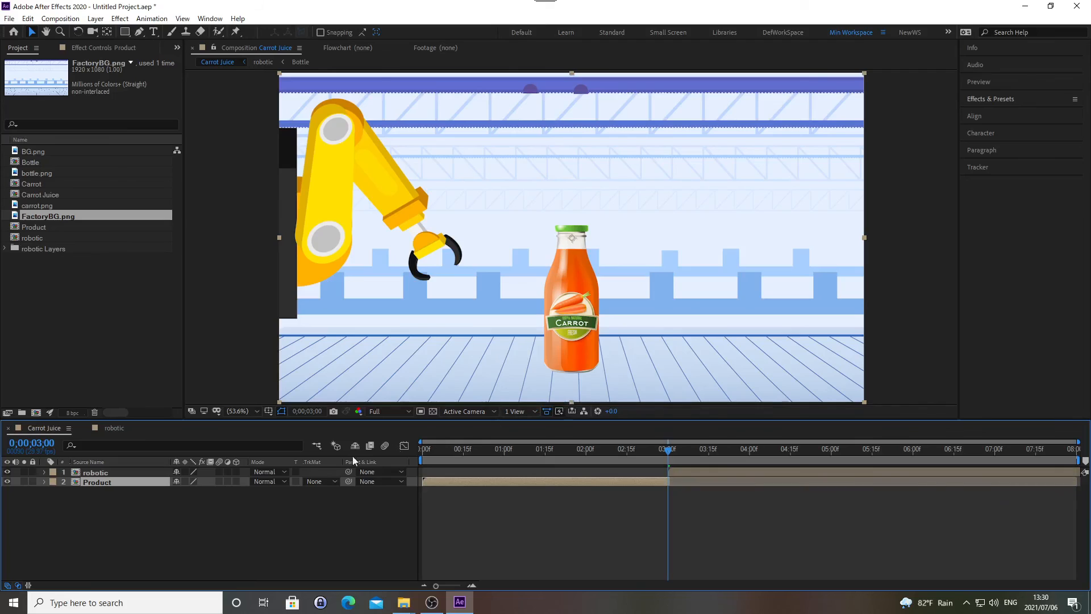
- Deselect the layers and preview the Carrot Juice composition from the beginning
left_click(132, 513)
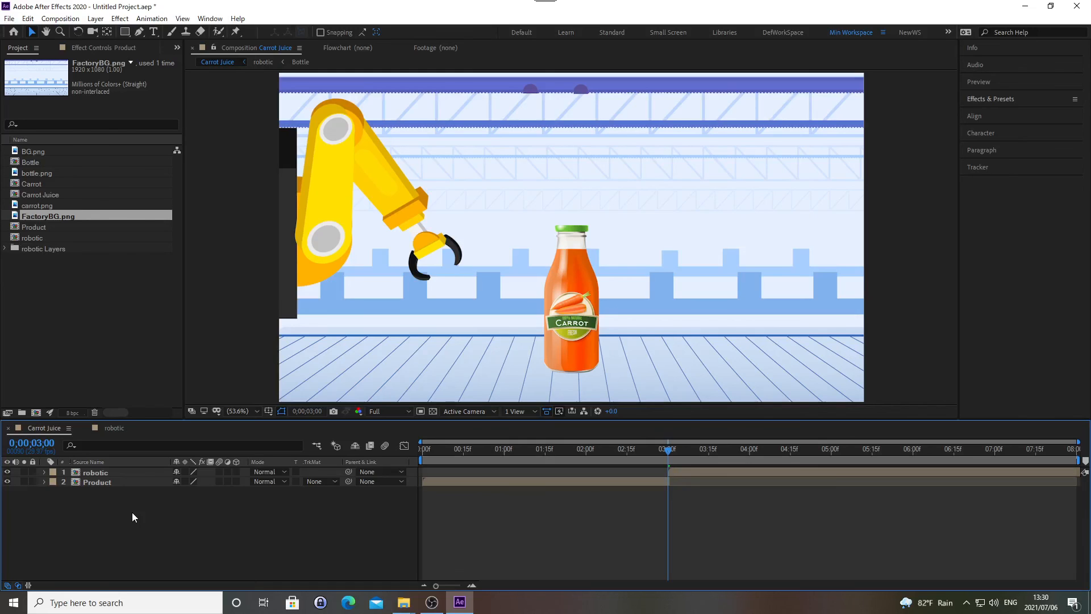
key("Home")
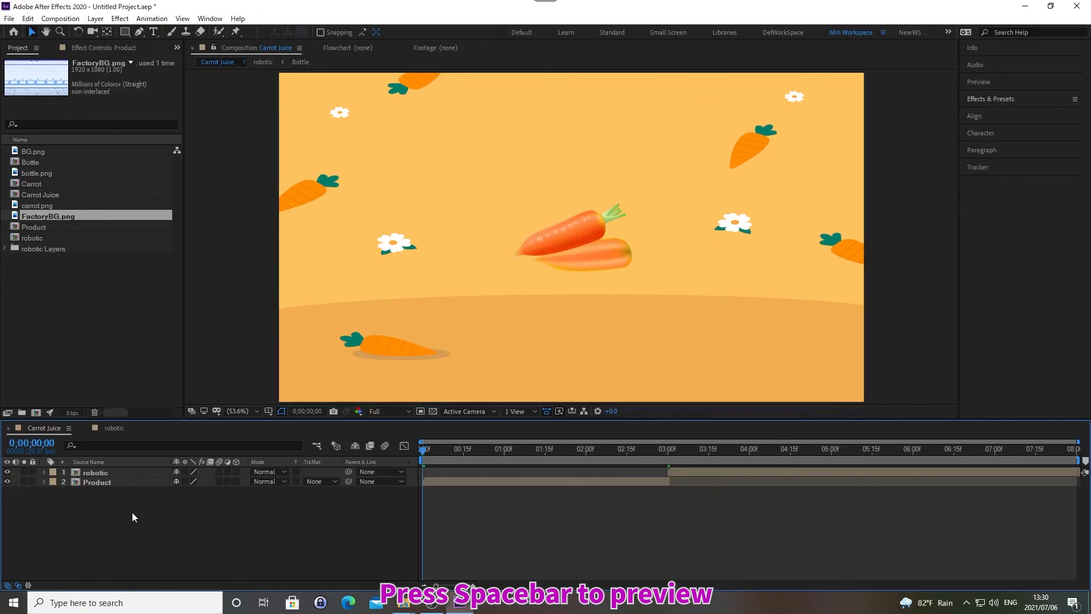
key("space")
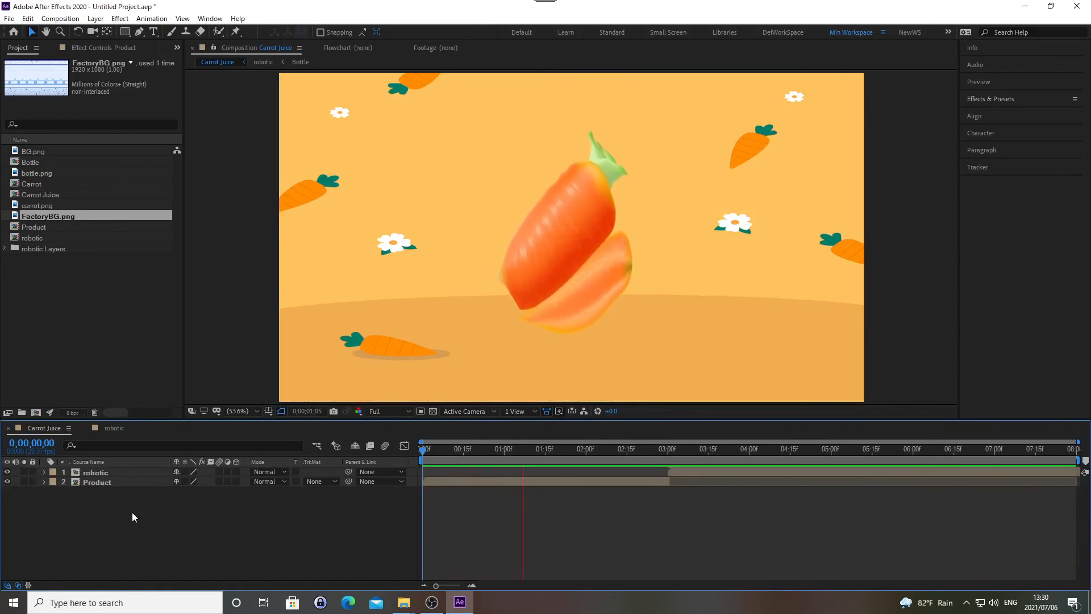